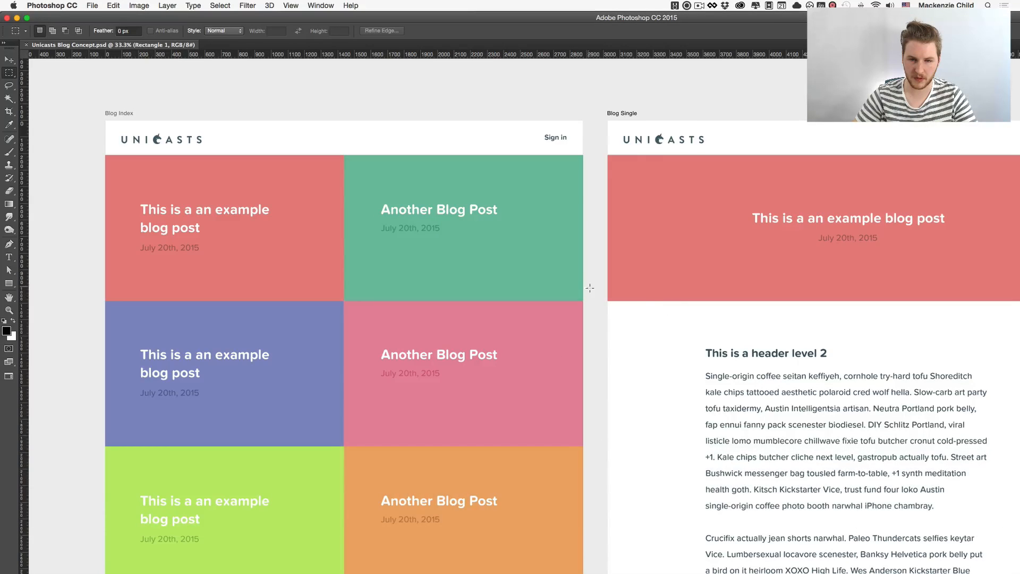
- Activate the Move tool and look over the coloured post tiles on the Blog Index artboard
key("v")
key("space")
left_click_drag(558, 387, 671, 205)
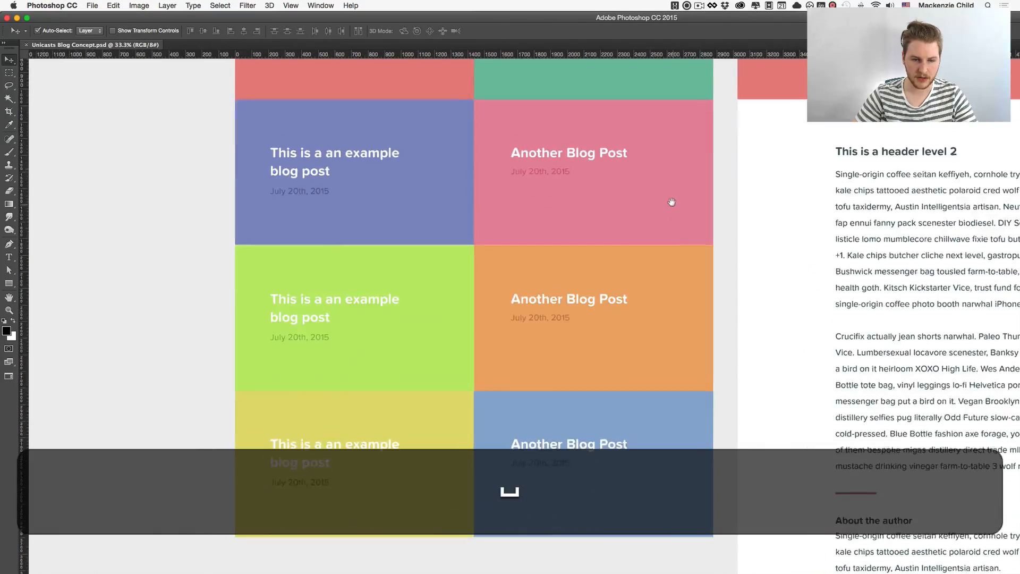
left_click_drag(642, 350, 629, 449)
- Switch to Chrome and open the Unicasts site's Screencasts listing by way of the featured screencast
key("super+Tab")
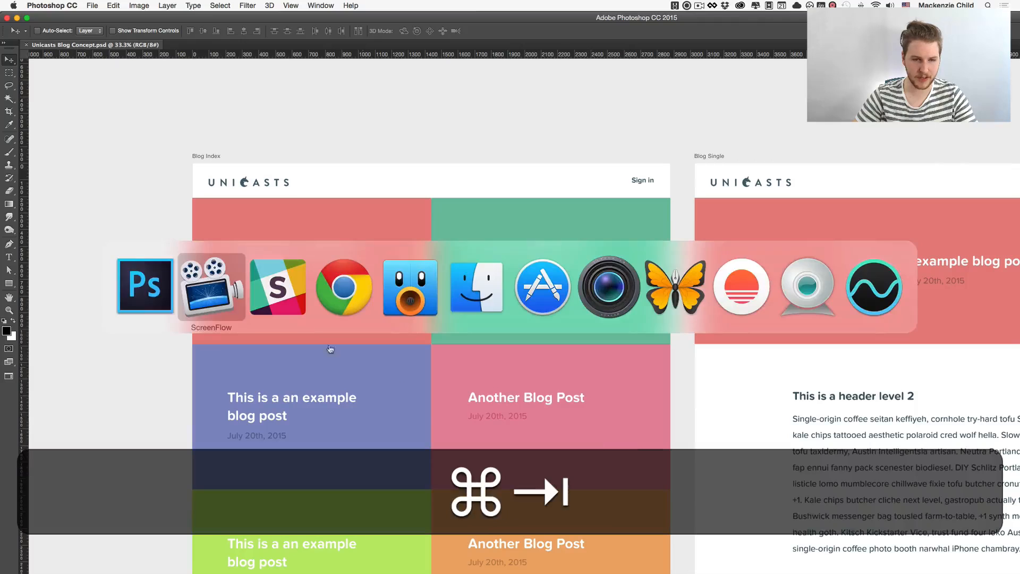
left_click(324, 296)
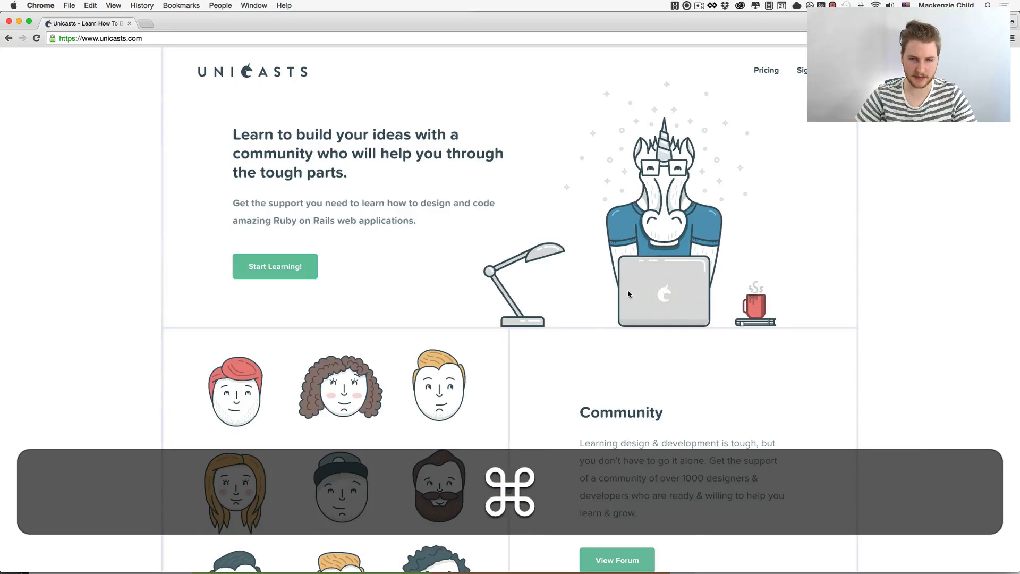
scroll(857, 337, "down", 10)
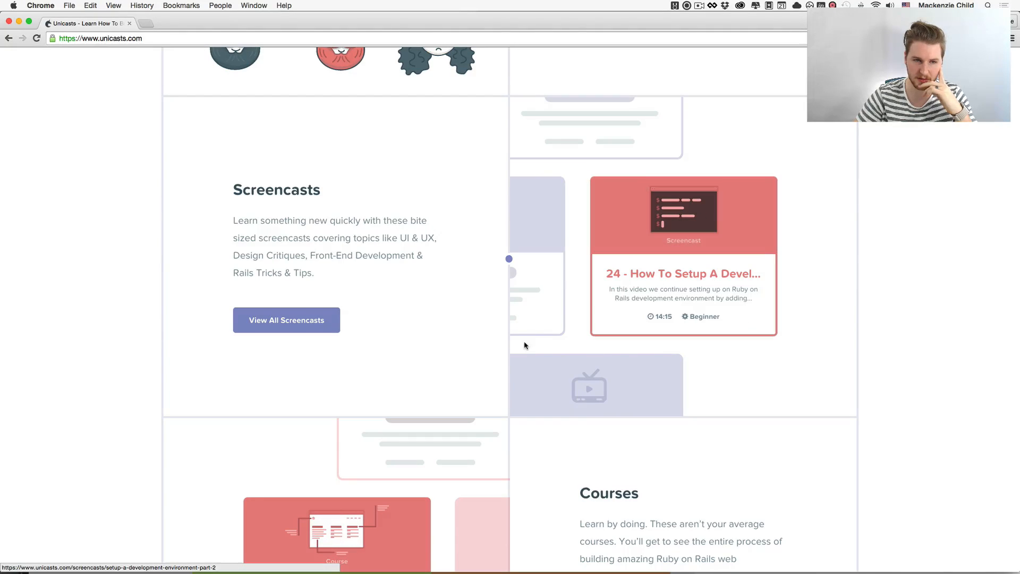
left_click(592, 330)
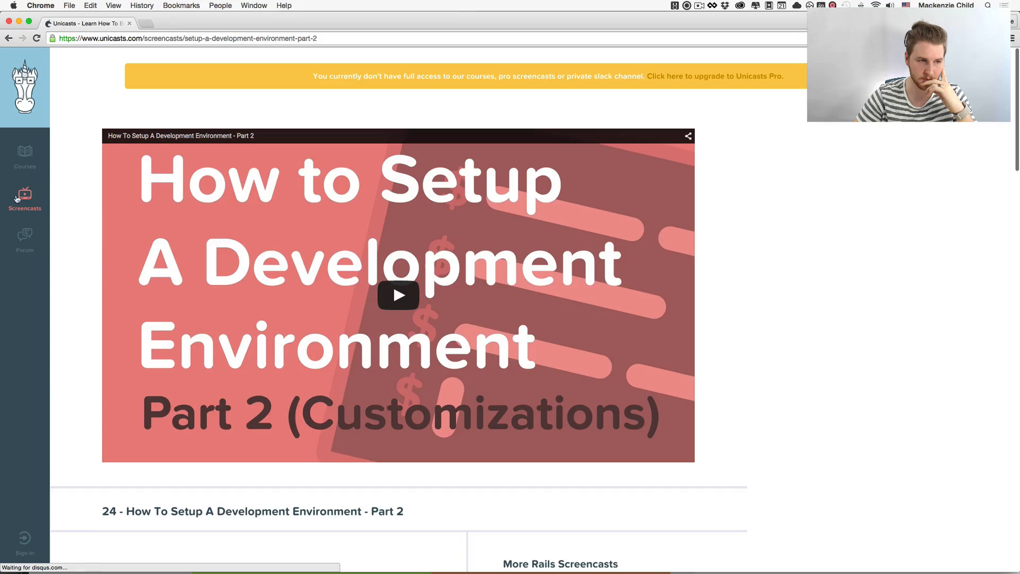
left_click(17, 198)
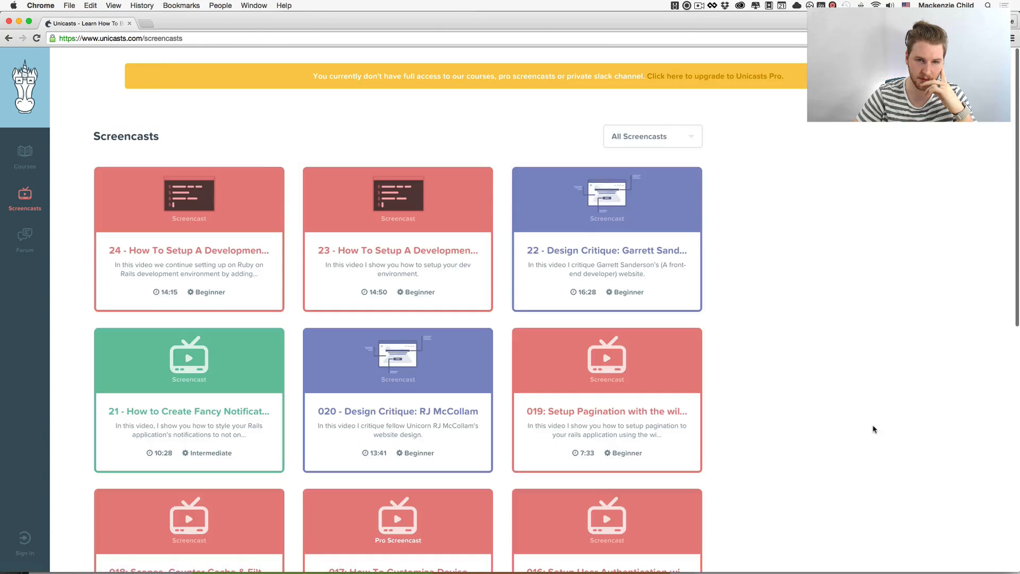
- Examine the colour-coded screencast cards down to the pagination and back up to the first row
scroll(881, 350, "down", 2)
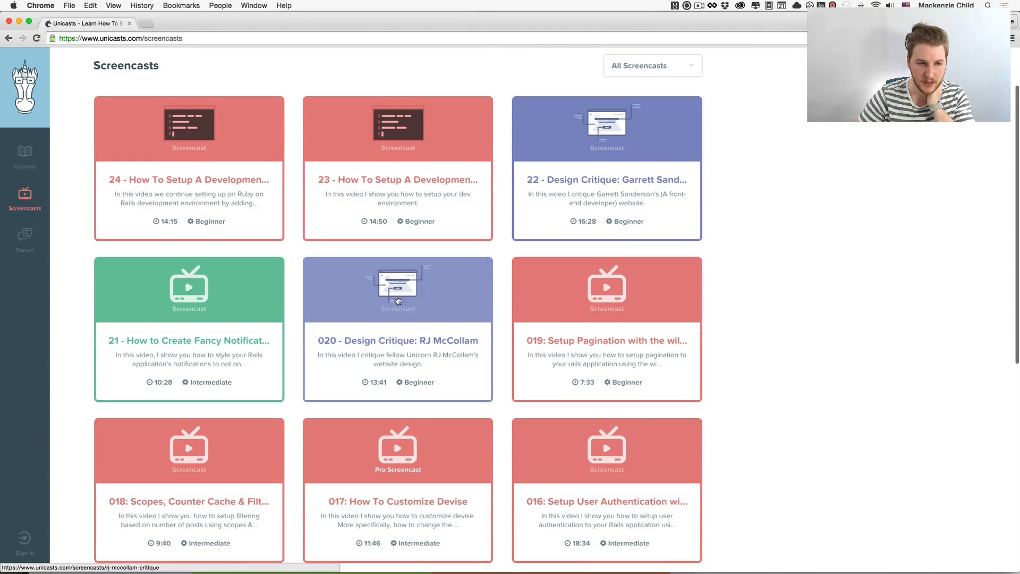
scroll(770, 297, "down", 3)
scroll(770, 297, "down", 3)
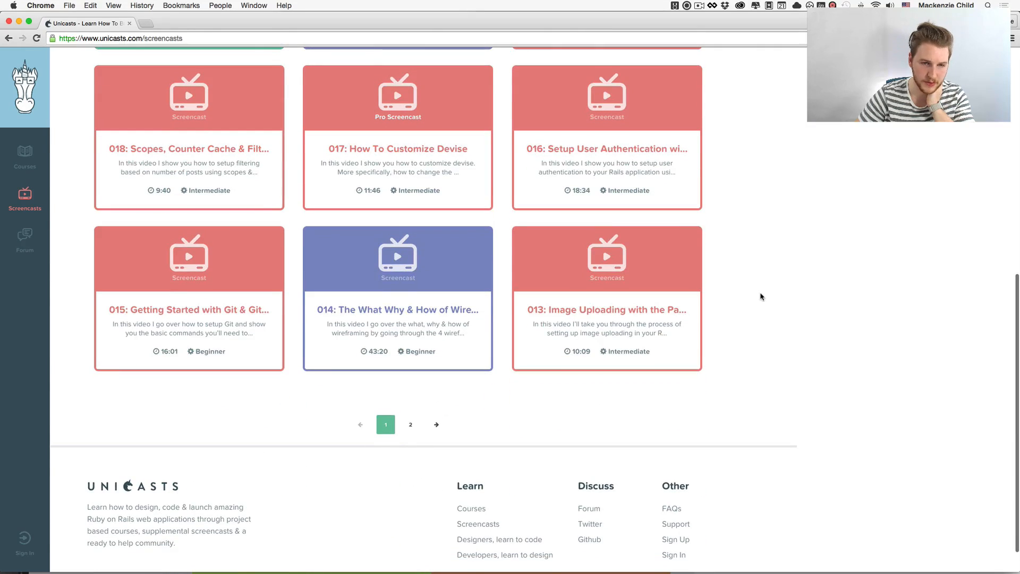
scroll(684, 259, "up", 5)
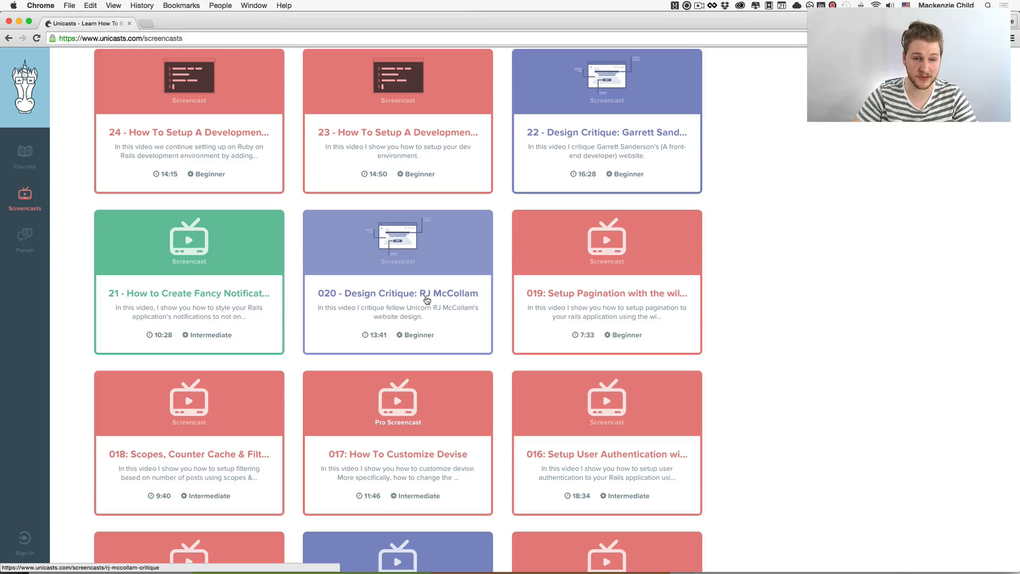
scroll(425, 311, "up", 2)
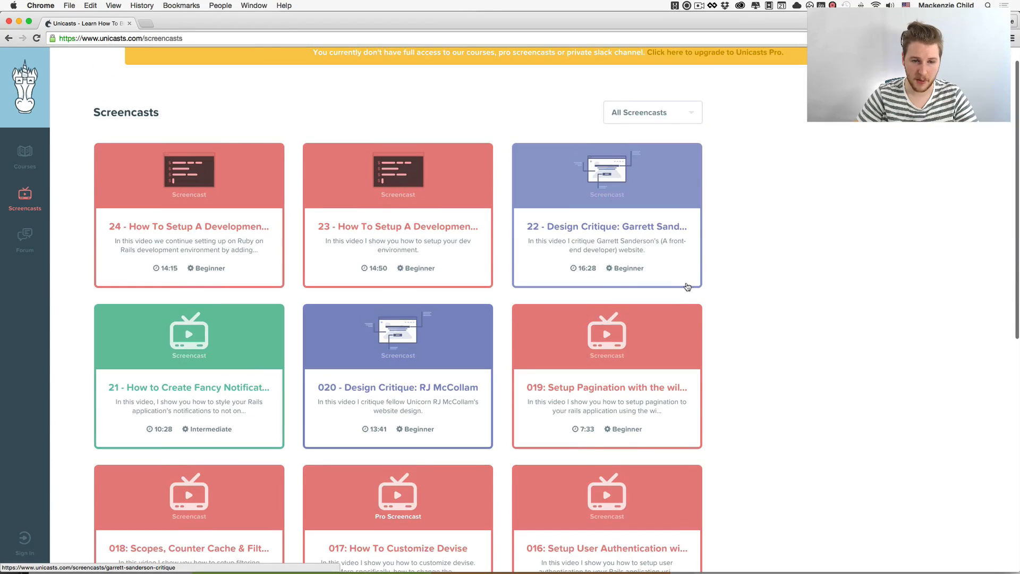
- Switch back to Photoshop and examine the colours and layout of the Blog Index post tiles
key("super+Tab")
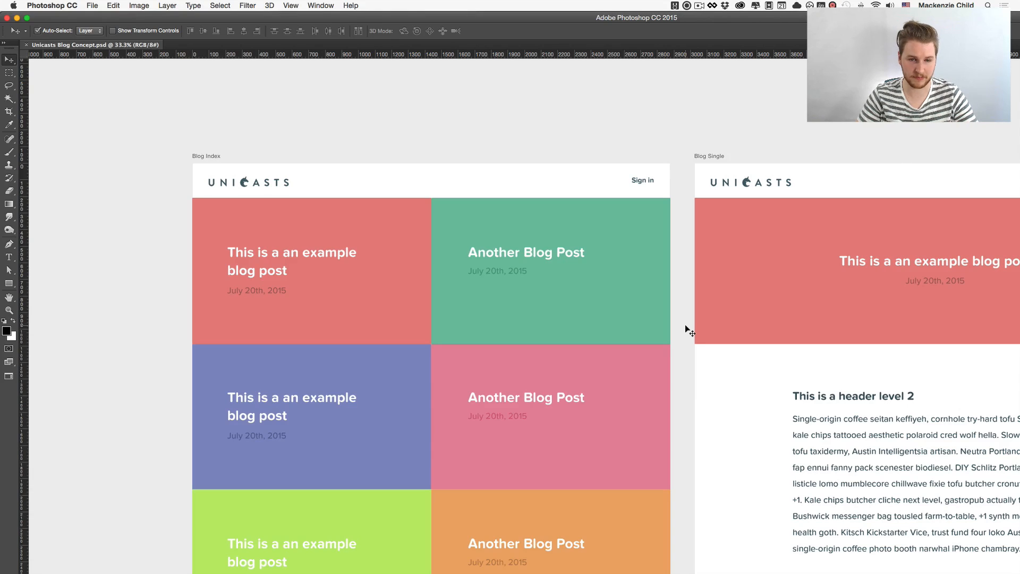
scroll(685, 326, "down", 5)
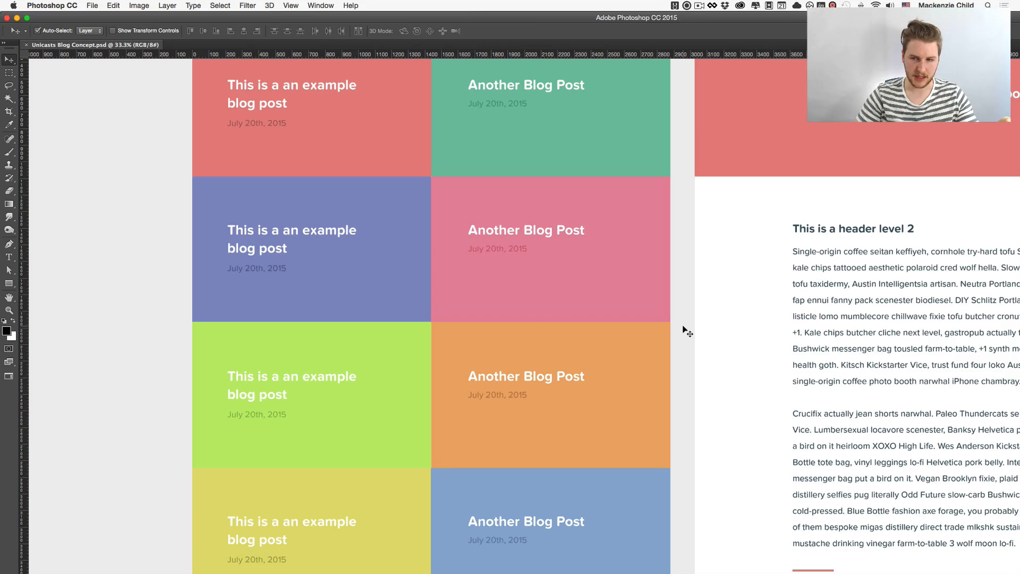
scroll(687, 331, "down", 2)
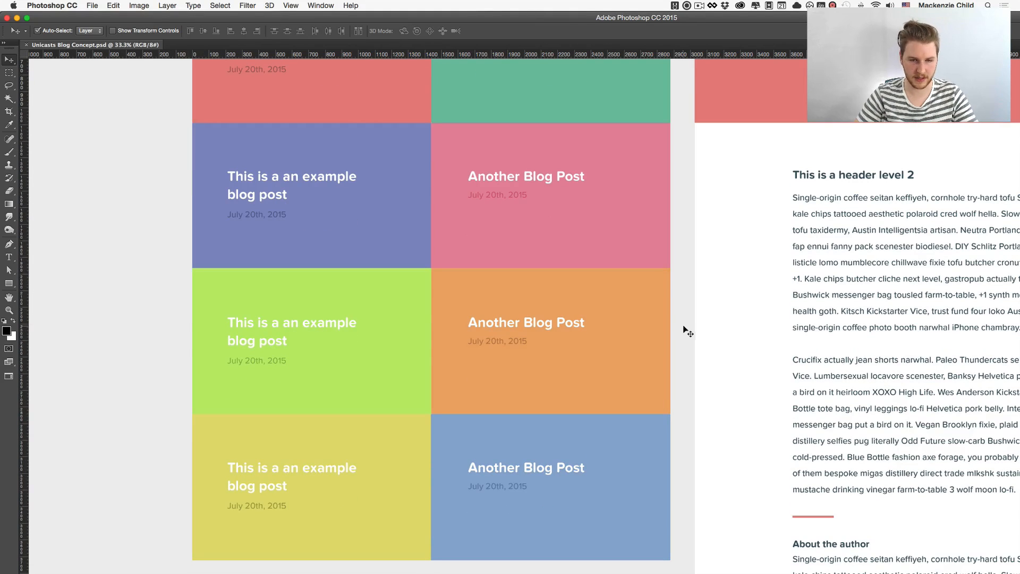
scroll(671, 383, "down", 2)
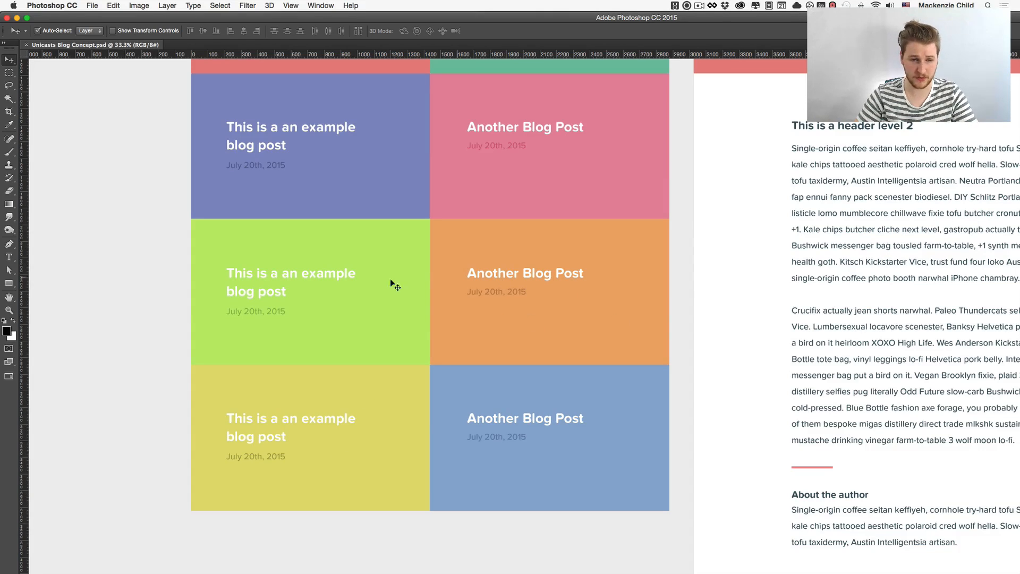
scroll(567, 326, "up", 3)
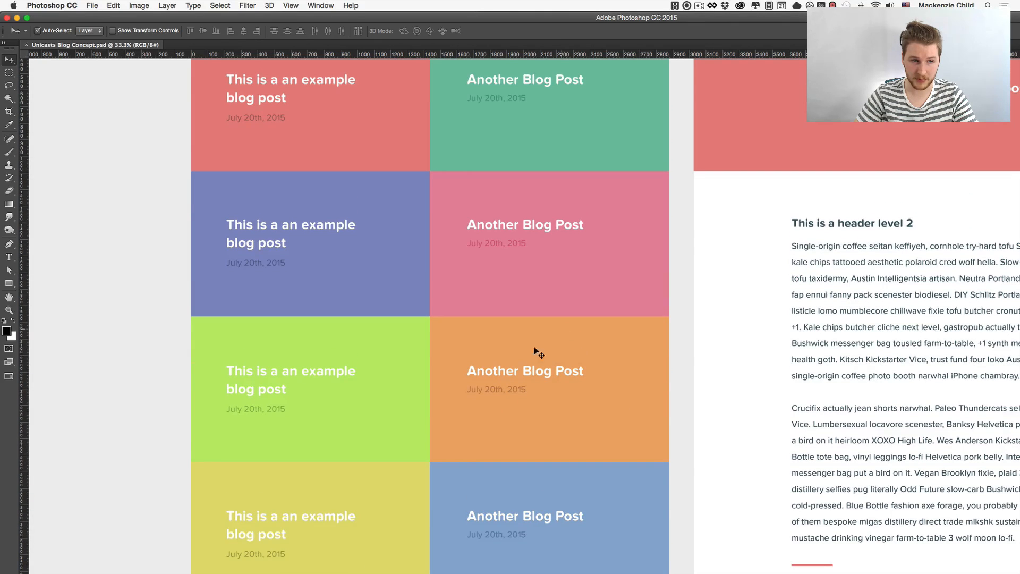
scroll(524, 406, "down", 1)
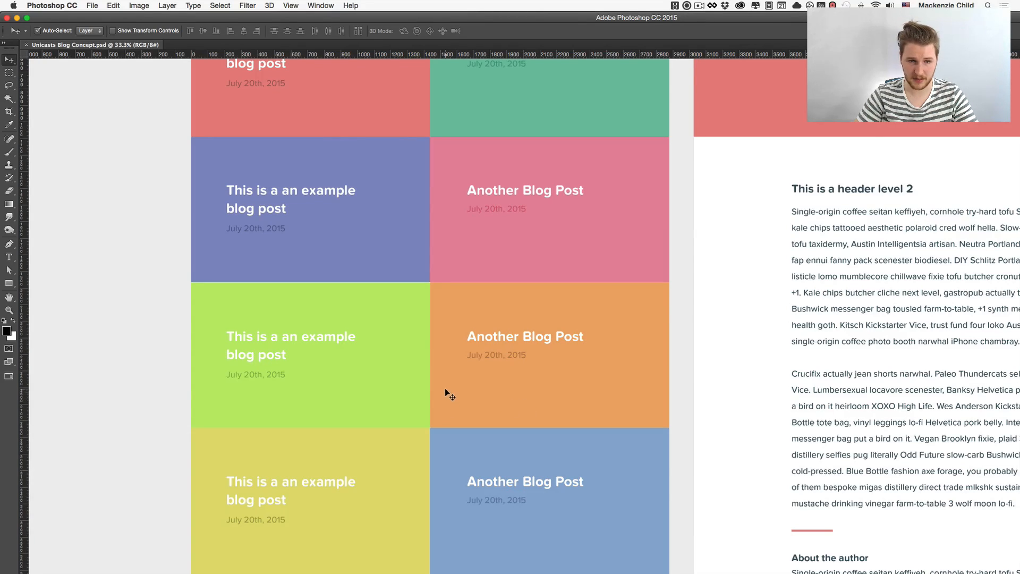
scroll(447, 392, "up", 2)
scroll(447, 392, "down", 2)
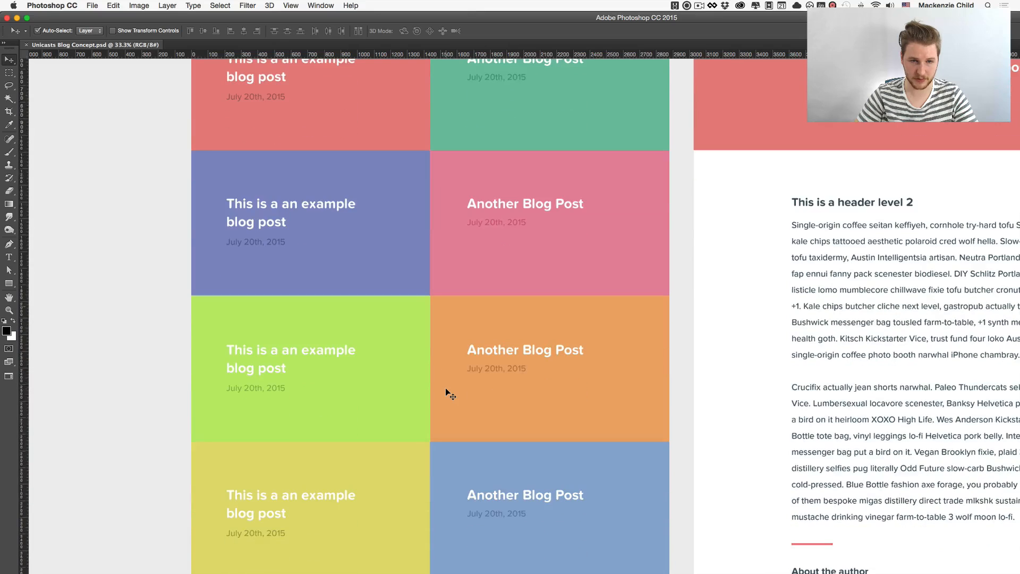
- Move the green post tile with its text off the artboard and place the pink tile in the vacated slot below the purple one
left_click_drag(152, 347, 322, 412)
left_click_drag(329, 389, 87, 290)
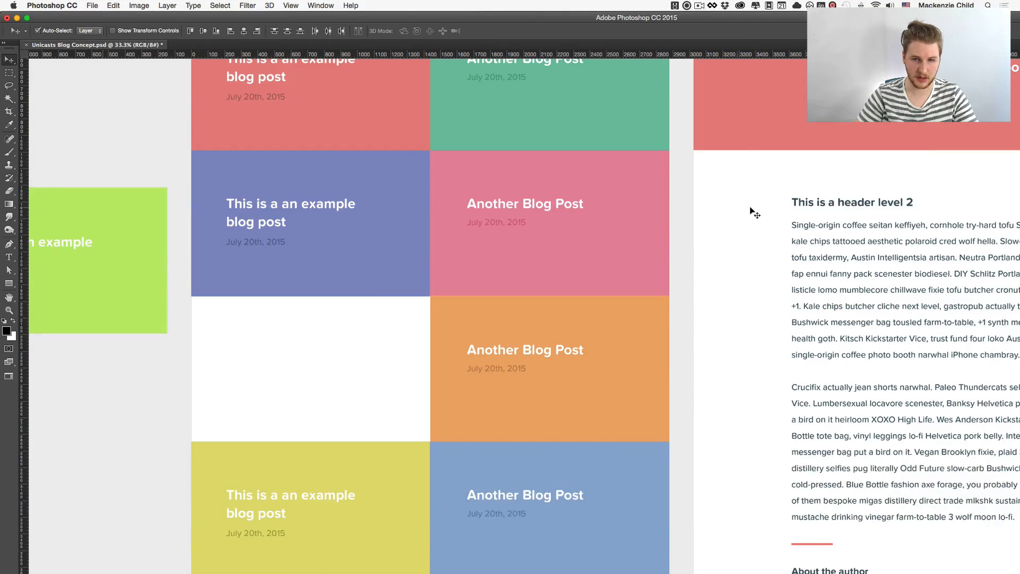
left_click_drag(625, 210, 393, 350)
- Place the green post tile with its text in the empty slot beside the purple tile
key("space")
left_click_drag(298, 351, 401, 352)
left_click_drag(199, 358, 49, 178)
left_click_drag(186, 224, 597, 187)
key("space")
left_click_drag(644, 217, 569, 296)
left_click_drag(577, 385, 581, 365)
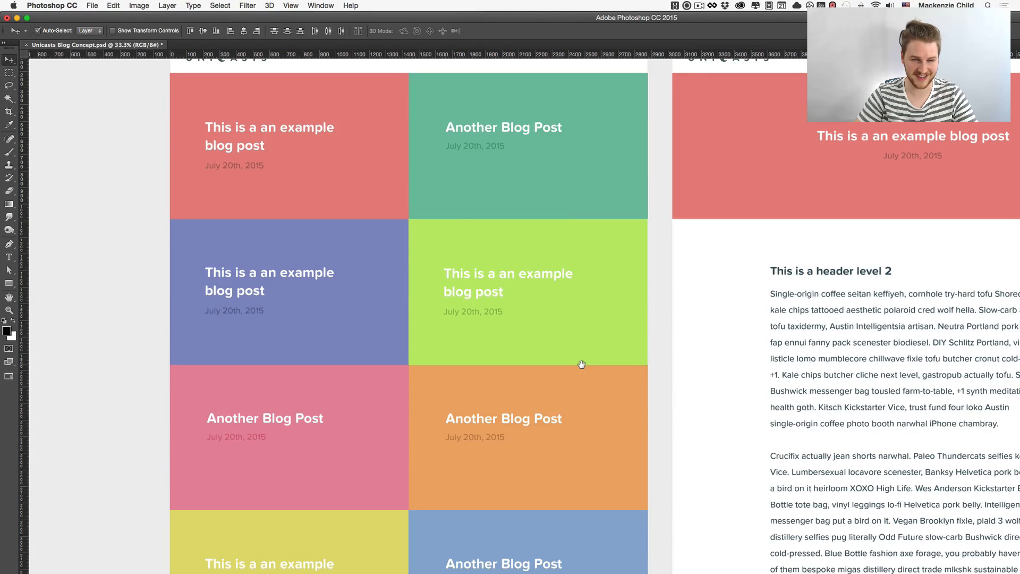
- Review the rearranged Blog Index tiles and the Blog Single artboard down to the author section and related posts
key("space")
left_click_drag(551, 257, 550, 299)
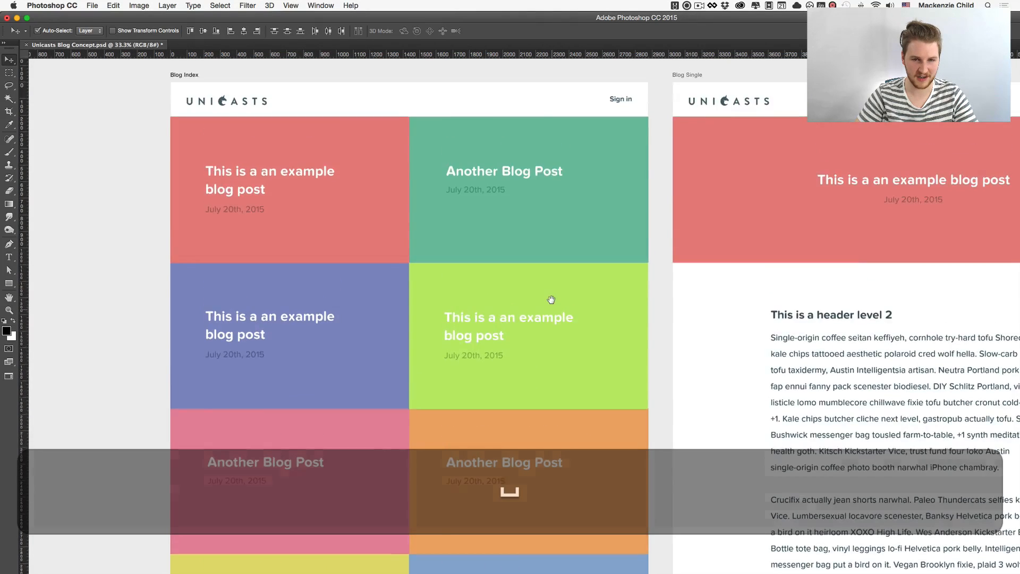
scroll(551, 298, "down", 1)
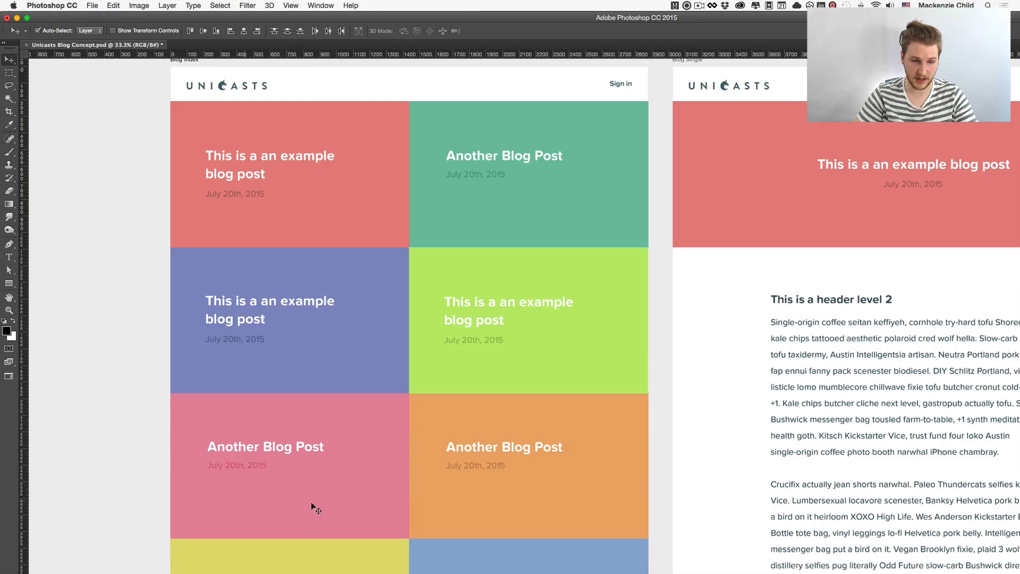
scroll(827, 225, "right", 10)
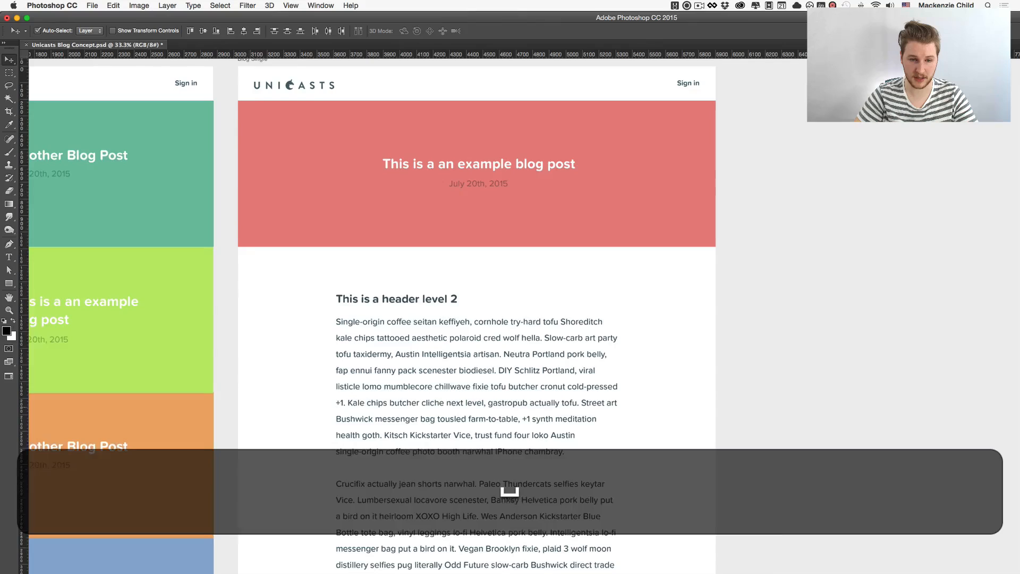
scroll(466, 334, "down", 10)
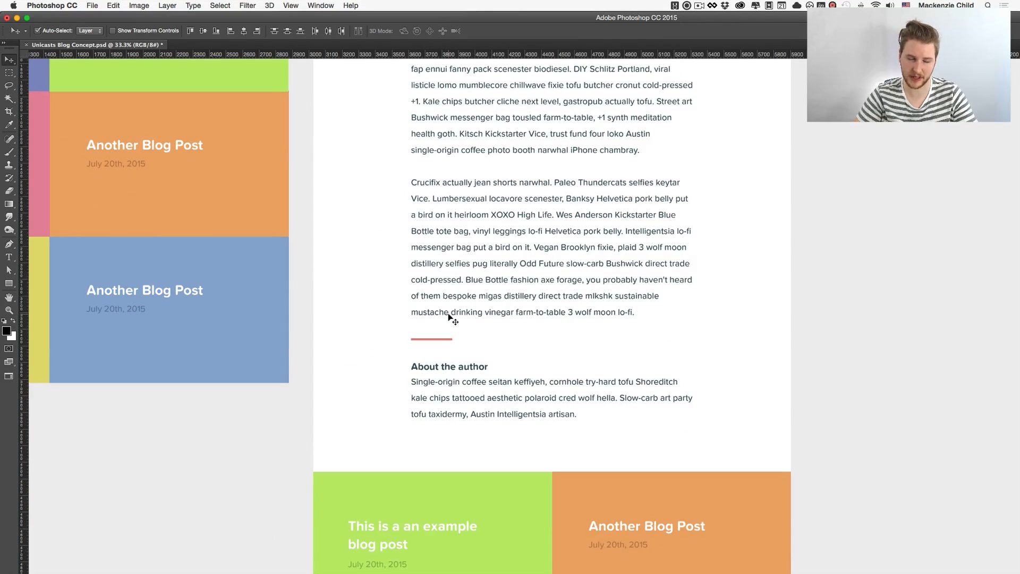
key("space")
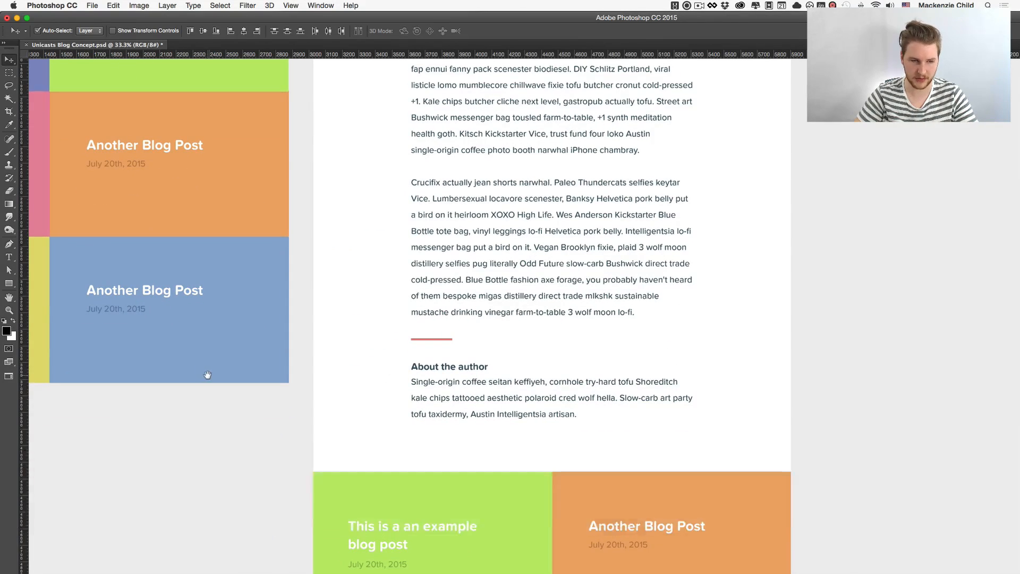
scroll(537, 396, "up", 10)
scroll(537, 396, "left", 10)
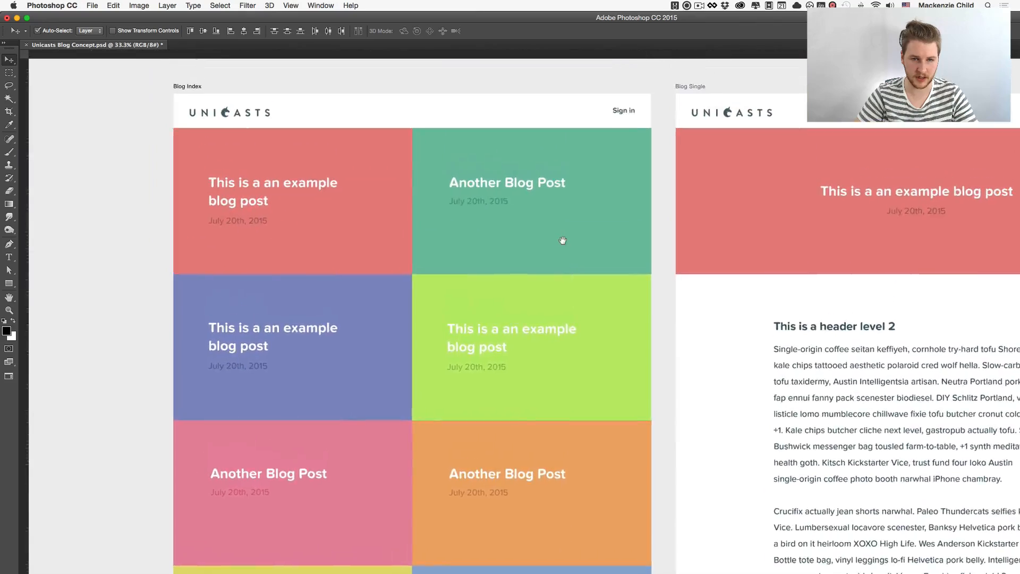
left_click_drag(562, 240, 567, 357)
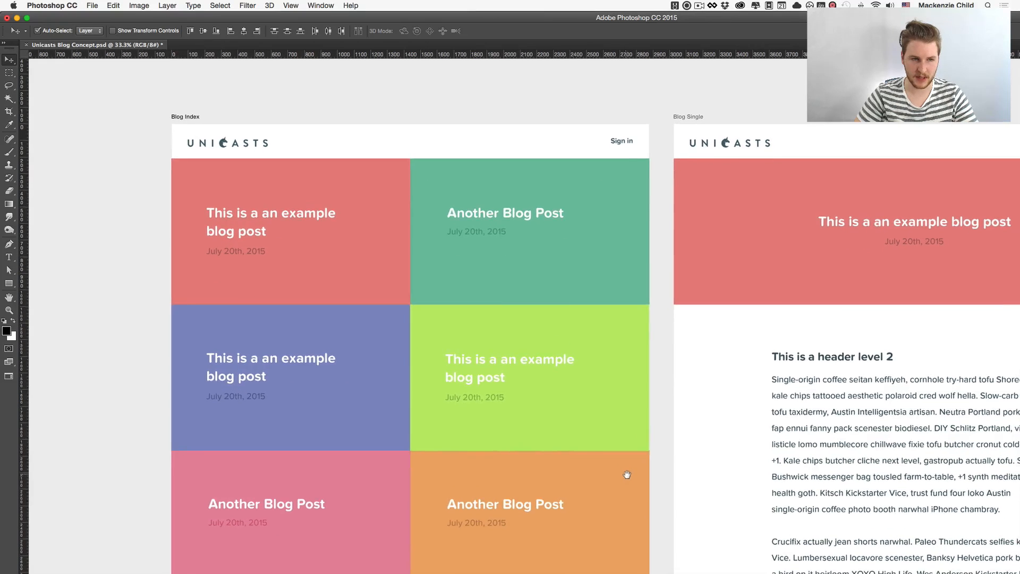
left_click_drag(627, 474, 586, 449)
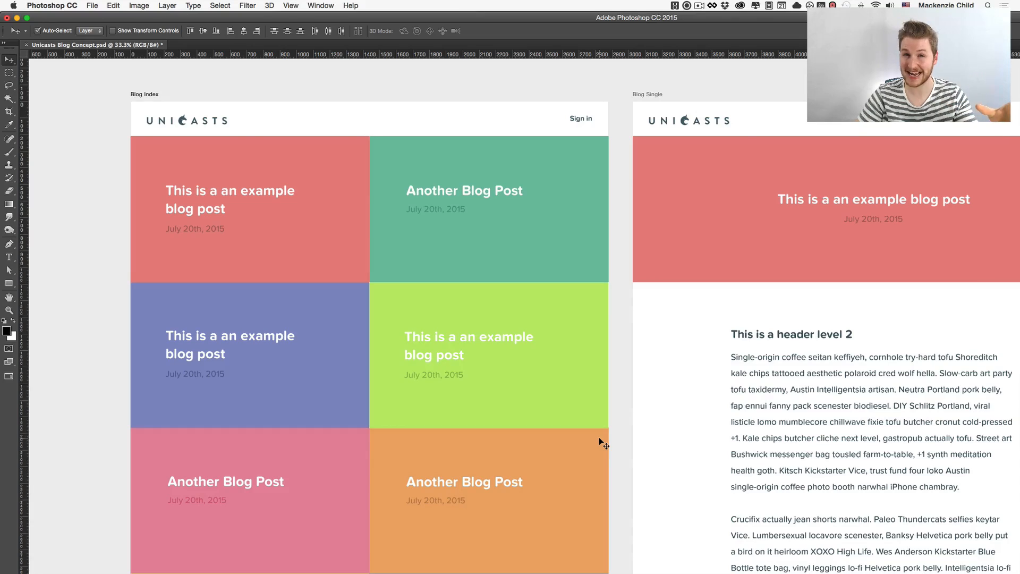
scroll(608, 441, "down", 5)
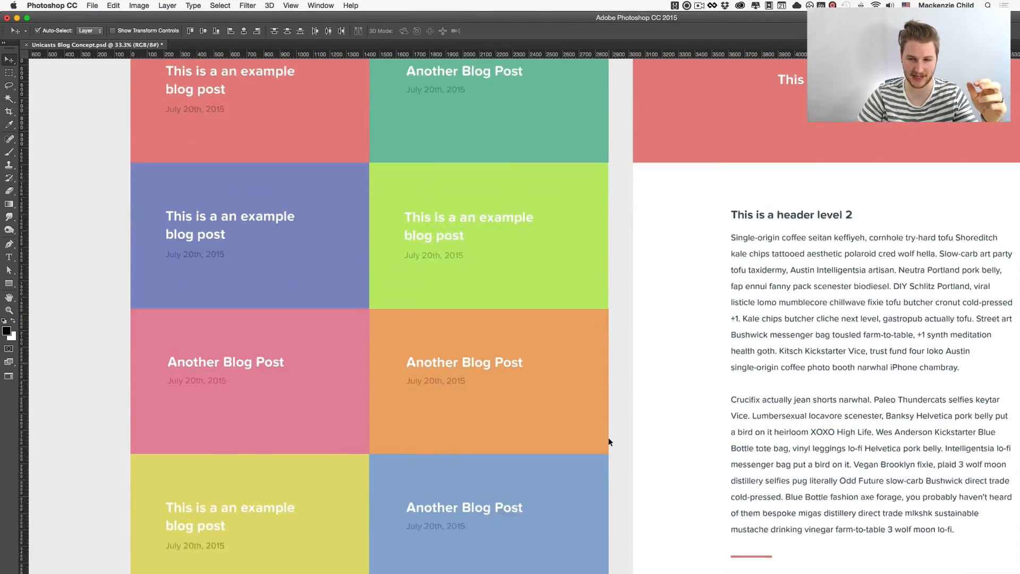
scroll(610, 442, "down", 4)
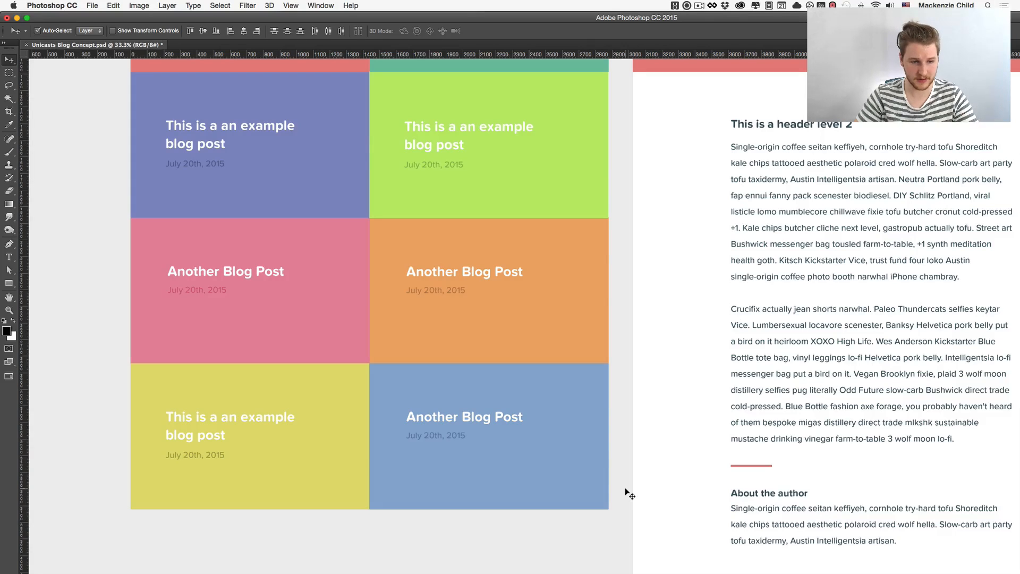
- Resize the Photoshop window to fit the screen so the Libraries and Layers panels are accessible
key("Tab")
key("Tab")
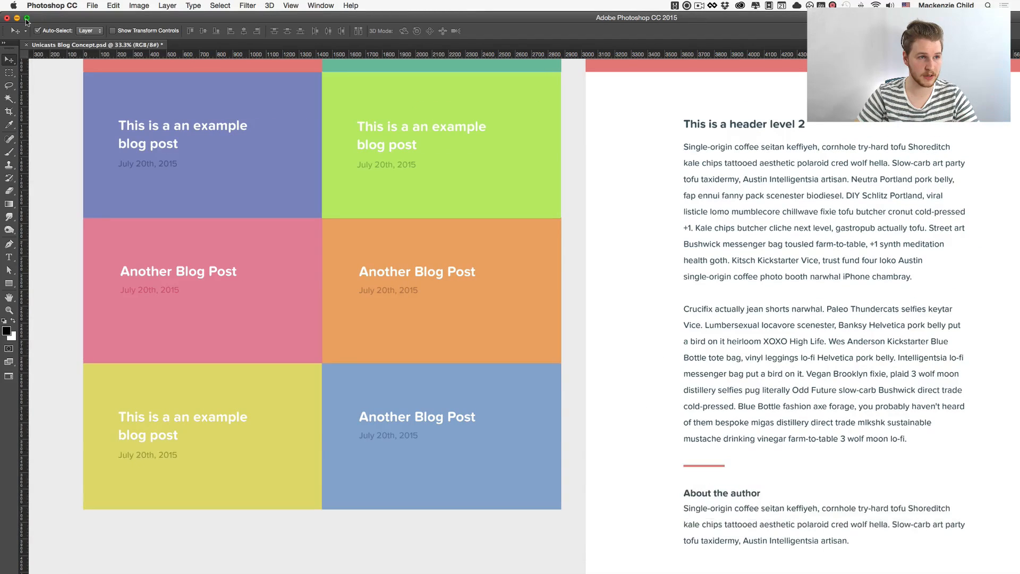
left_click(26, 20)
key("space")
left_click_drag(296, 364, 485, 428)
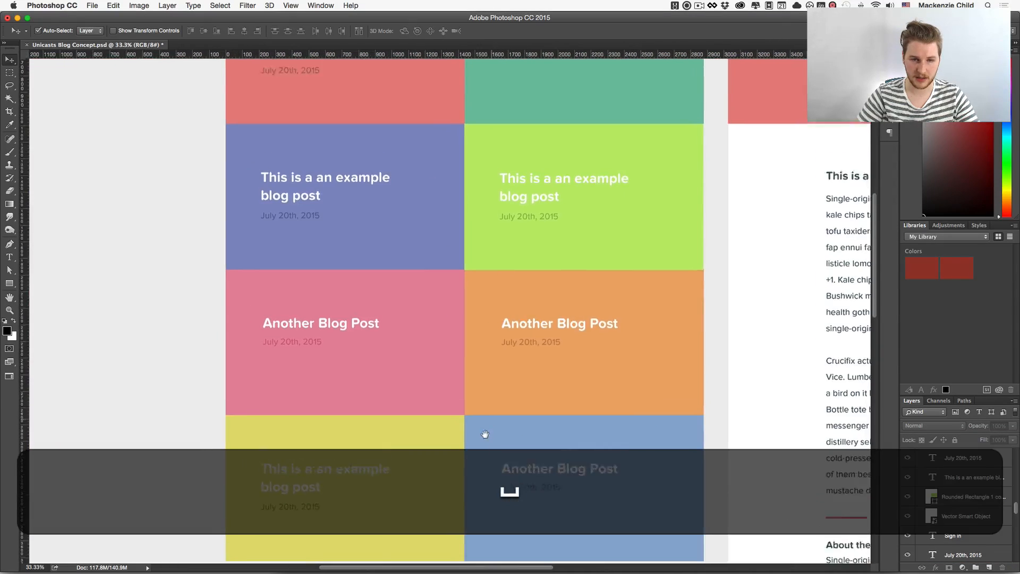
left_click_drag(544, 167, 522, 288)
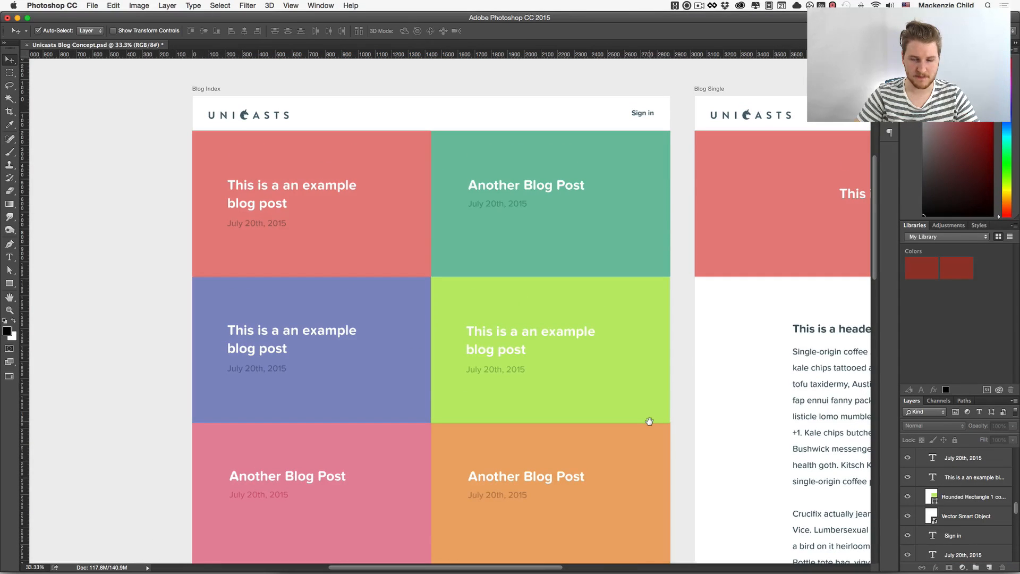
left_click_drag(623, 505, 606, 237)
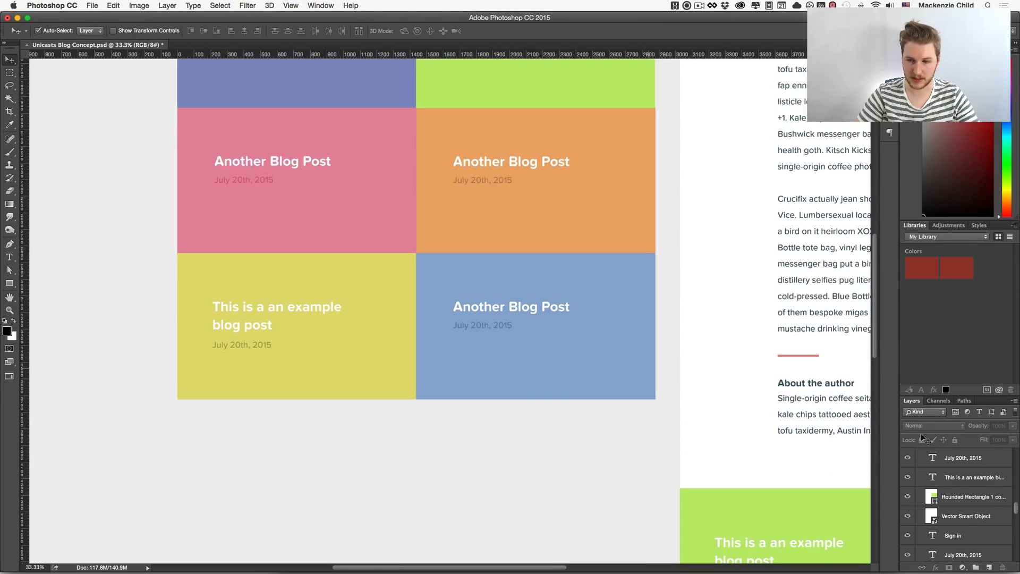
- Collapse the Blog Single artboard in the layer list and hide it, leaving only Blog Index in view
scroll(957, 505, "up", 10)
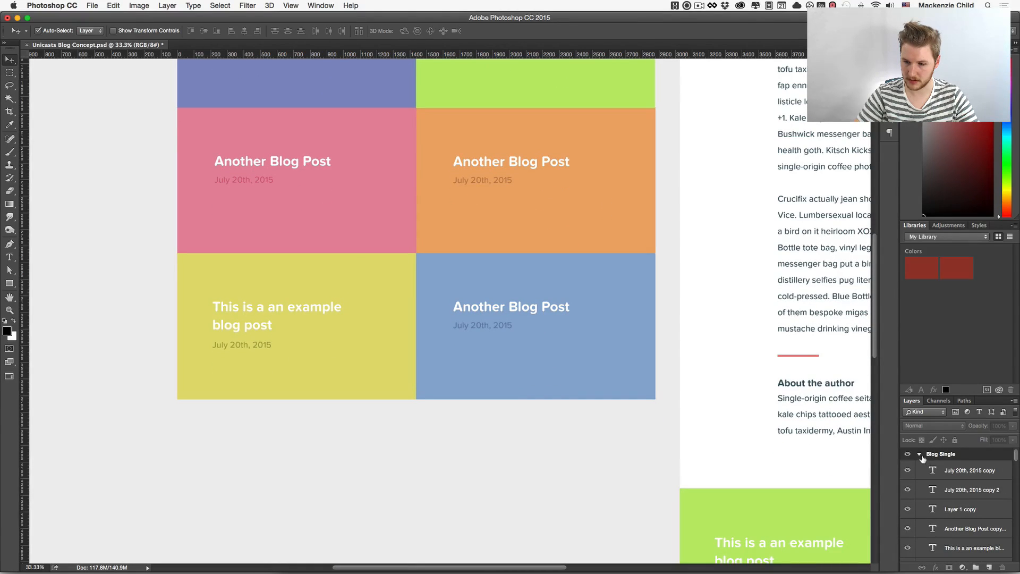
left_click(920, 455)
left_click(907, 454)
left_click_drag(663, 245, 678, 389)
left_click_drag(705, 111, 723, 282)
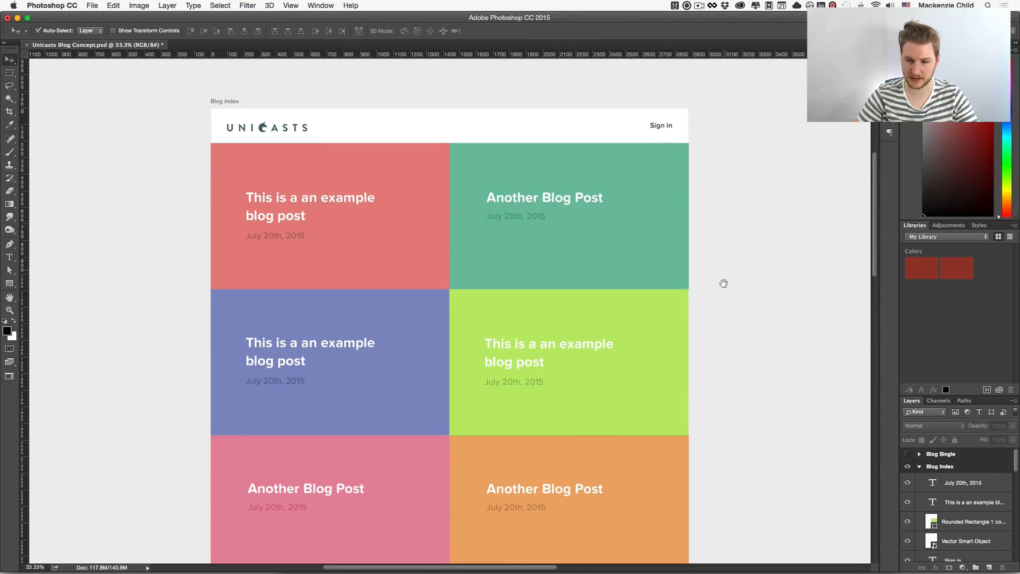
- Extend the Blog Index artboard downward to leave blank white space below the last row of tiles
left_click(935, 466)
scroll(780, 468, "down", 10)
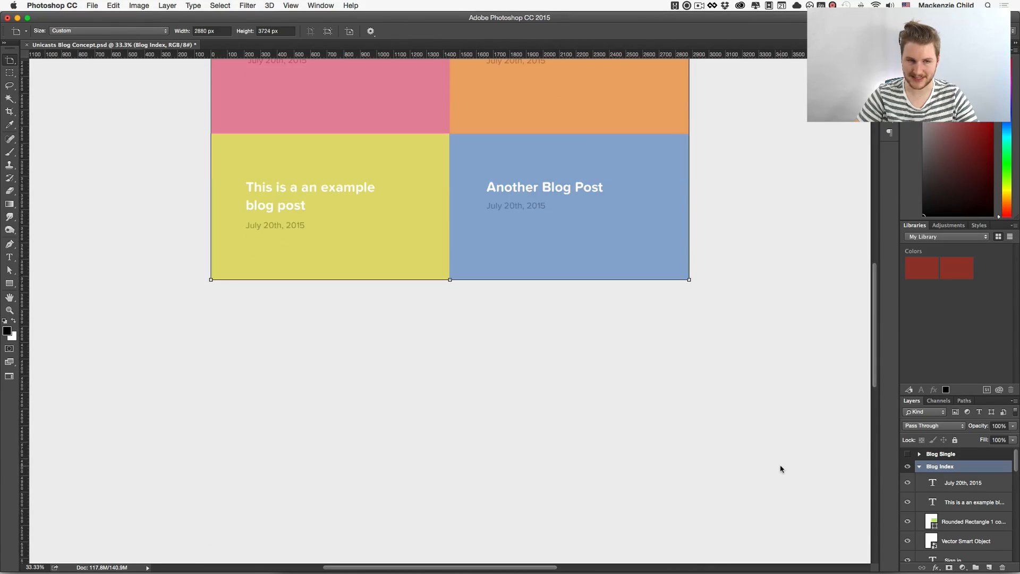
left_click_drag(448, 291, 448, 448)
key("v")
left_click(749, 330)
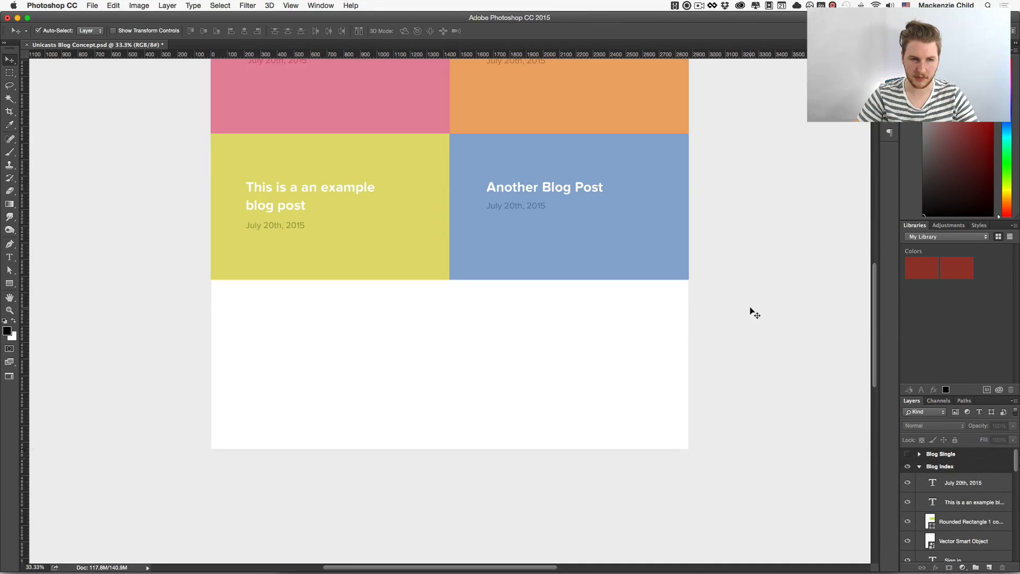
scroll(751, 313, "up", 8)
scroll(755, 313, "up", 3)
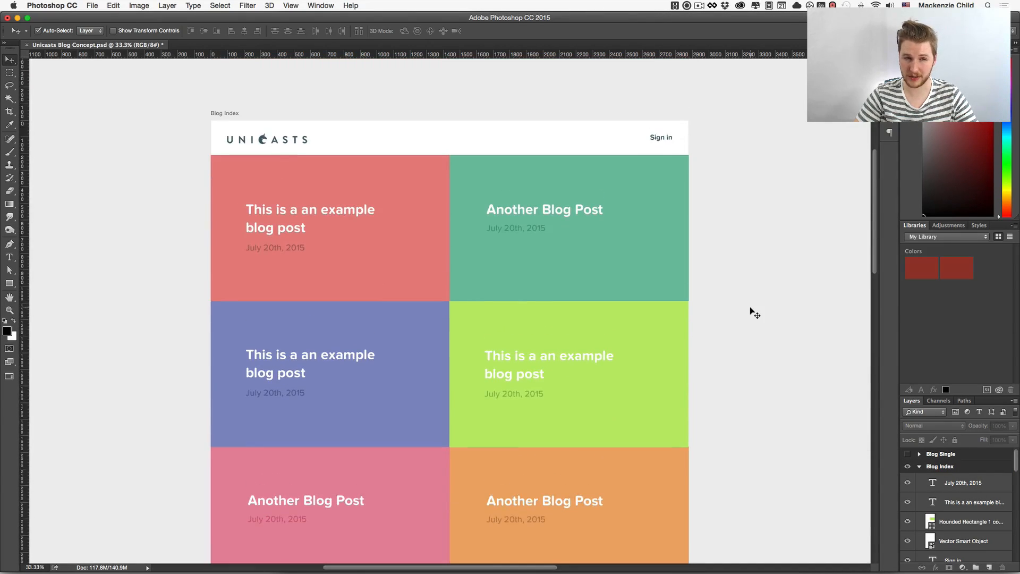
- Place the 23---Dev-Environment-Part-1 illustration from Finder into the document, enlarge it and position it over the red tile's text
key("super+Tab")
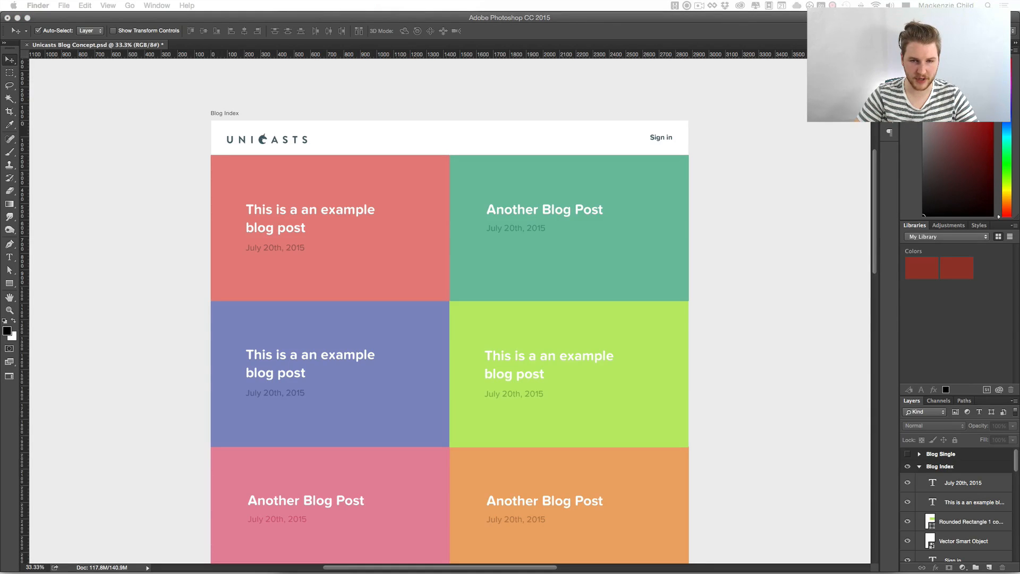
left_click_drag(893, 274, 305, 240)
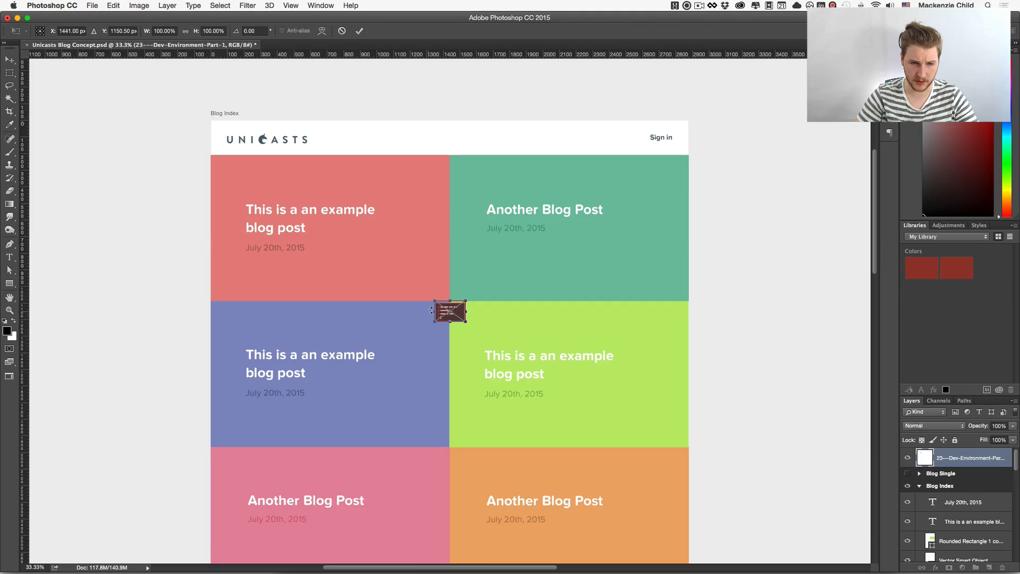
left_click_drag(463, 317, 282, 193)
key("Return")
- Move the red tile's title and date beside the illustration and narrow the title's text box to about 767 px
left_click_drag(281, 205, 337, 248)
left_click(299, 213)
left_click(292, 246, "shift")
key("t")
left_click(374, 215)
left_click_drag(432, 224, 428, 227)
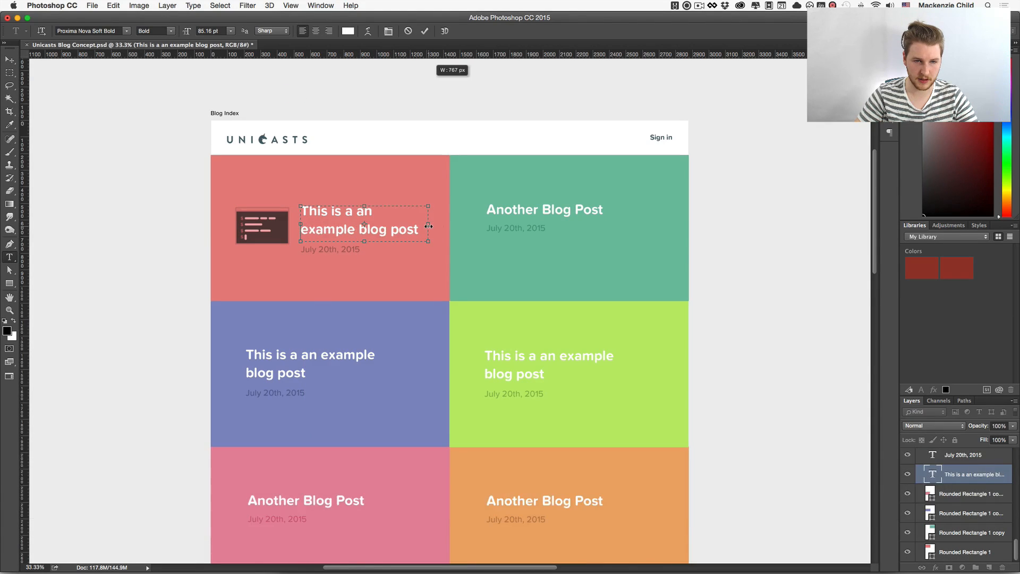
key("super+Return")
- Fine-tune the spacing between the red tile's illustration and its title and date by shifting them slightly
key("super+v")
key("v")
left_click_drag(277, 240, 339, 256)
left_click(360, 234, "shift")
left_click(335, 250, "shift")
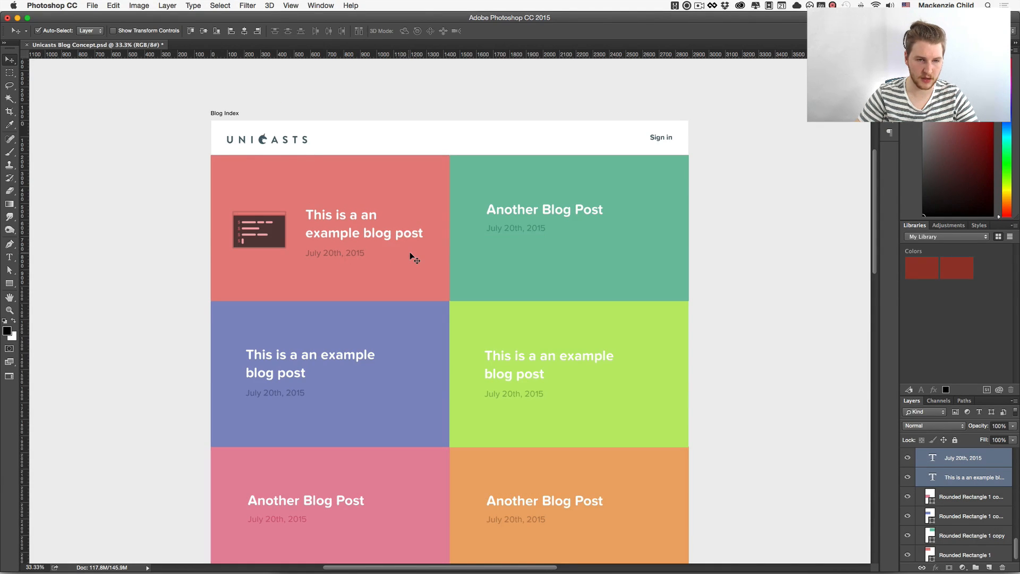
key("shift+Left")
key("shift+Up")
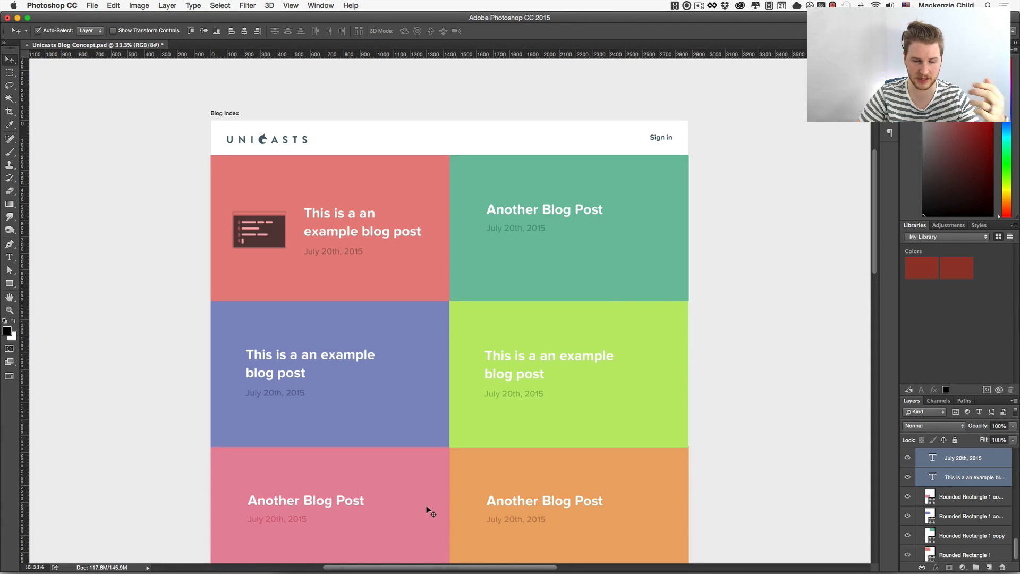
- Switch to Chrome to check how the Unicasts screencast cards use their illustrations, and return to Photoshop
key("super+Tab")
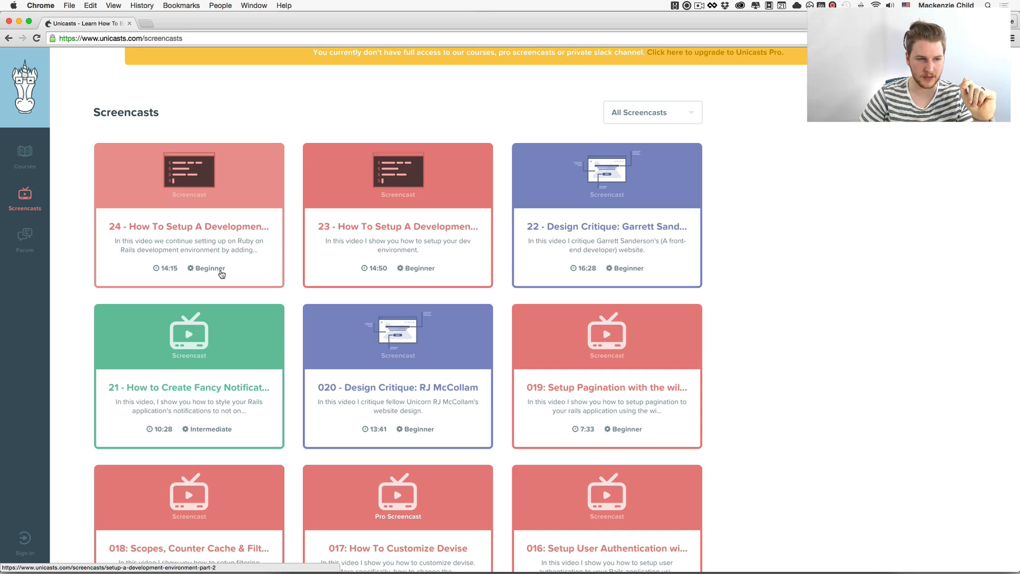
key("super+Tab")
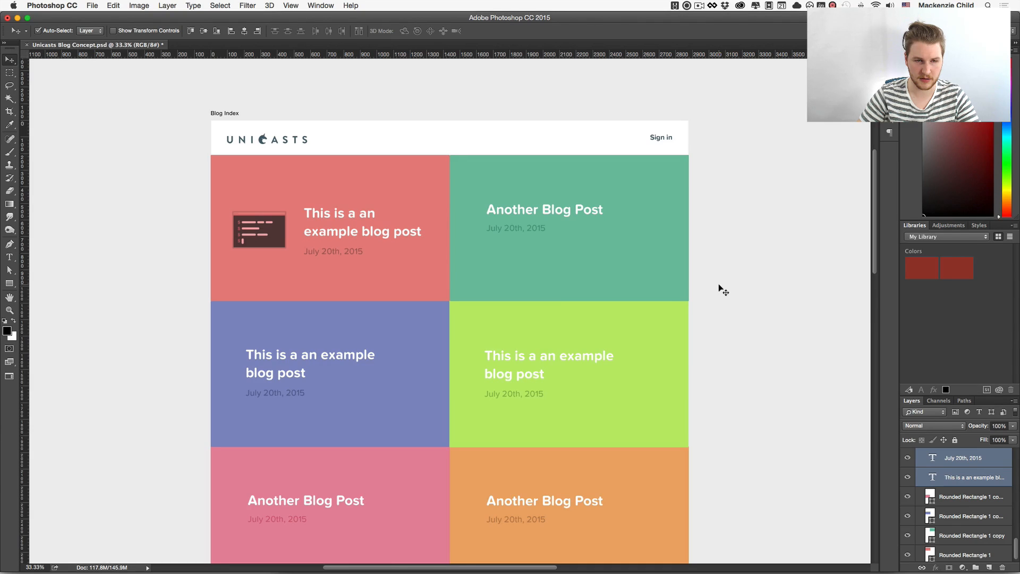
- Undo the red tile's text rearrangement and move the terminal illustration off the artboard onto the empty canvas
left_click(260, 227)
left_click_drag(260, 227, 117, 149)
key("alt+super+z")
key("alt+super+z")
key("alt+super+z")
key("alt+super+z")
key("alt+super+z")
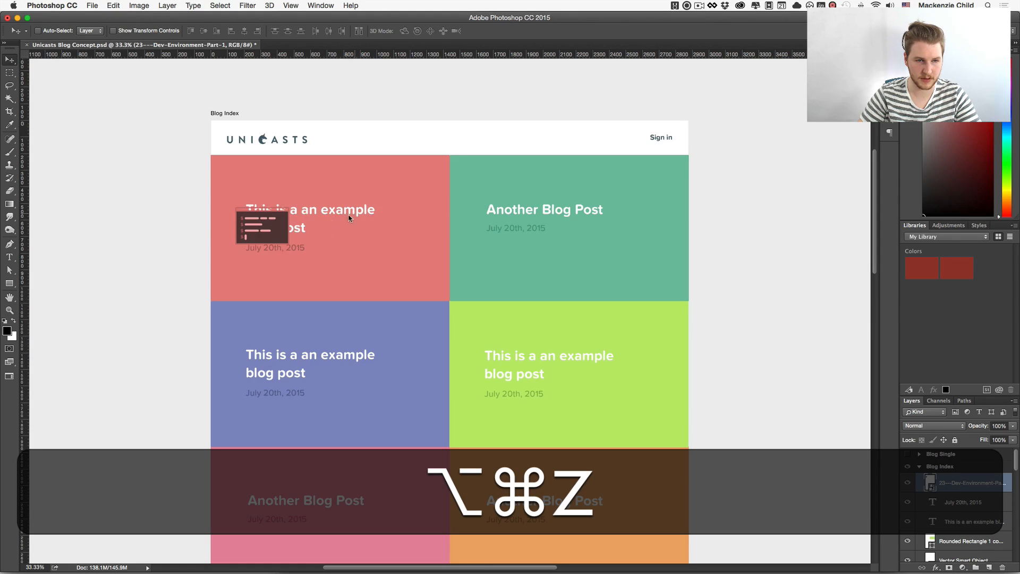
left_click_drag(277, 229, 120, 140)
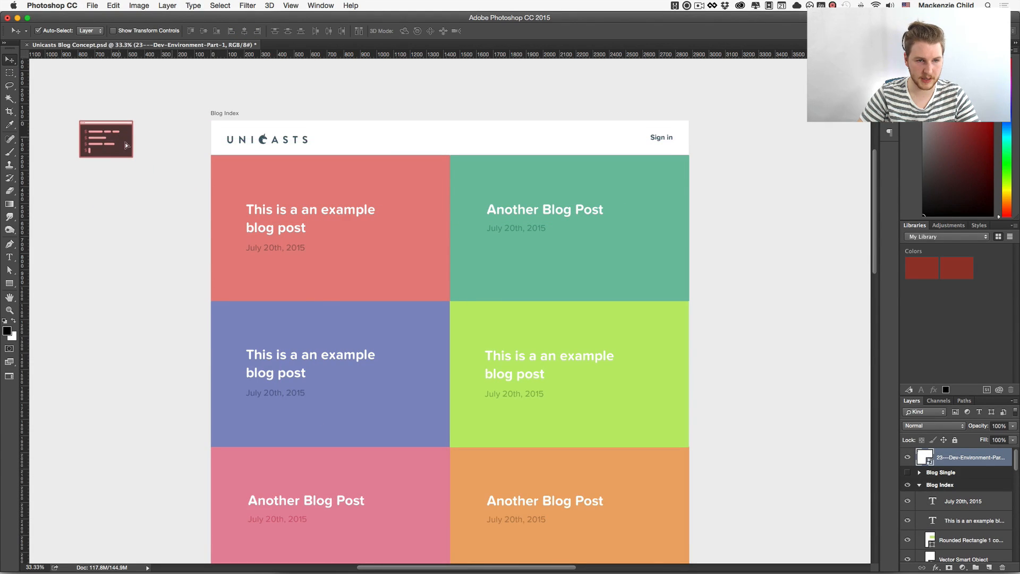
- Glance at the screencast cards in Chrome again, and search the computer for the Entypo icon file to open it in Photoshop
key("super+equal")
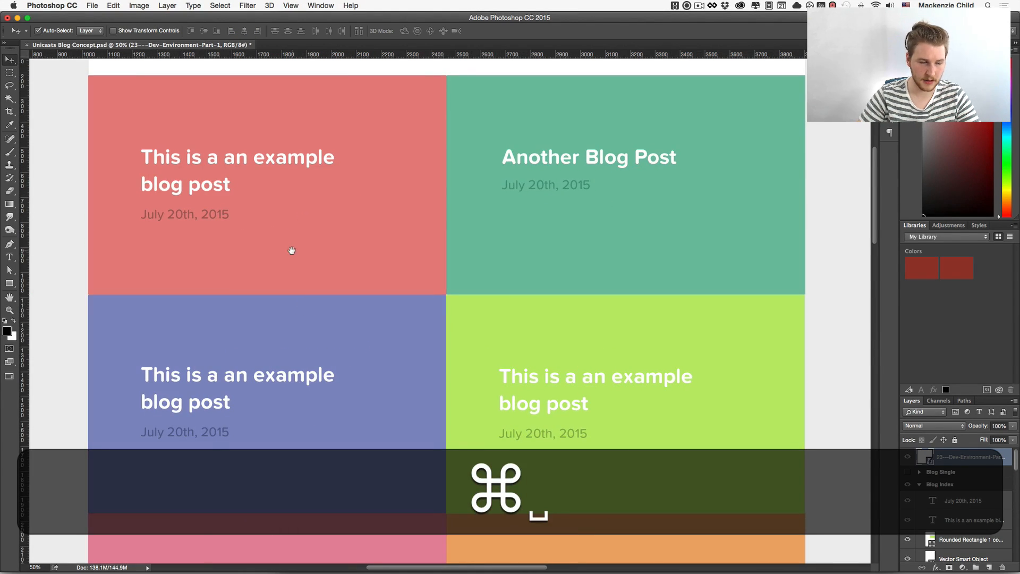
left_click_drag(292, 250, 431, 300)
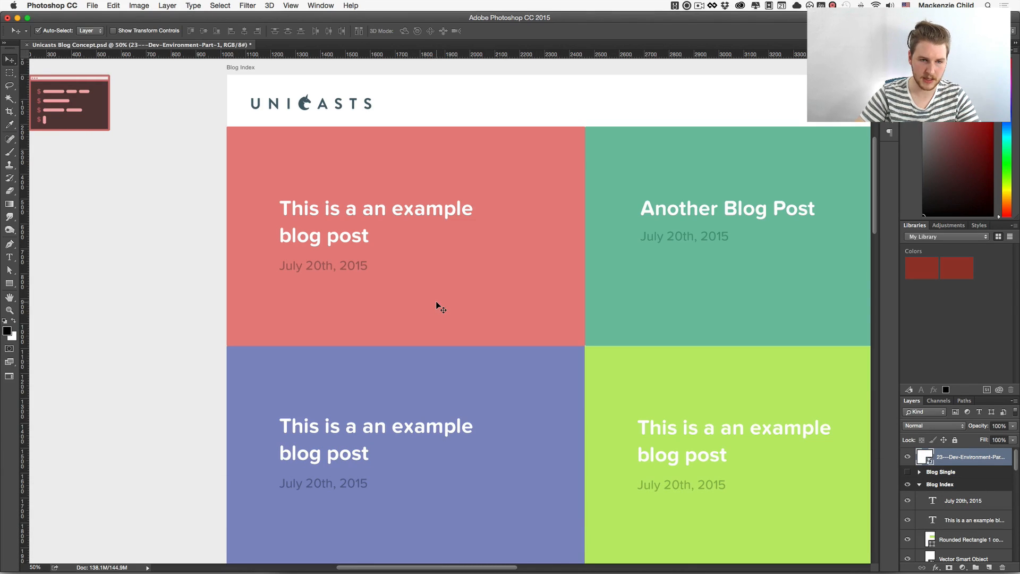
key("super+Tab")
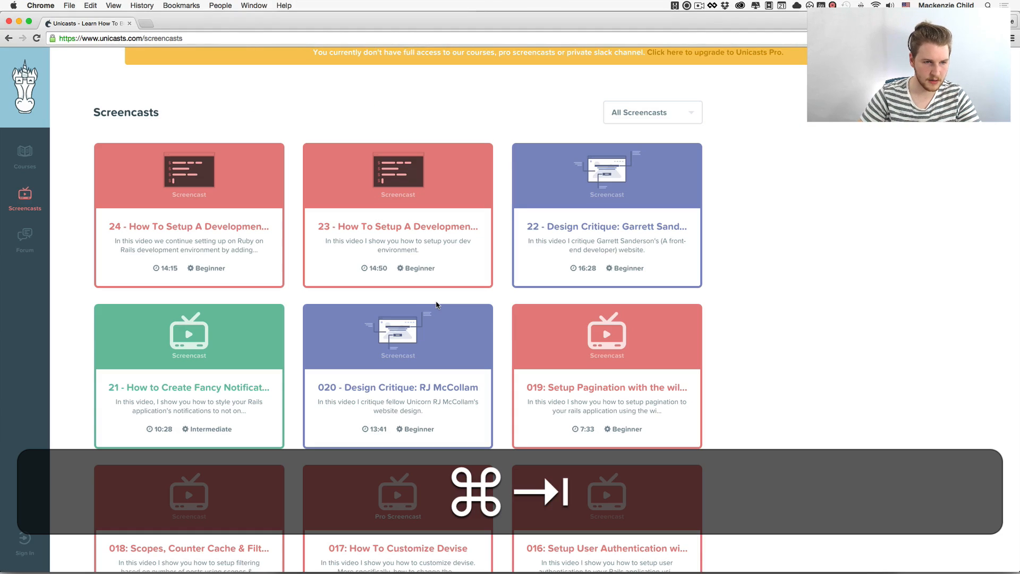
key("super+Tab")
key("super+space")
type("entypo")
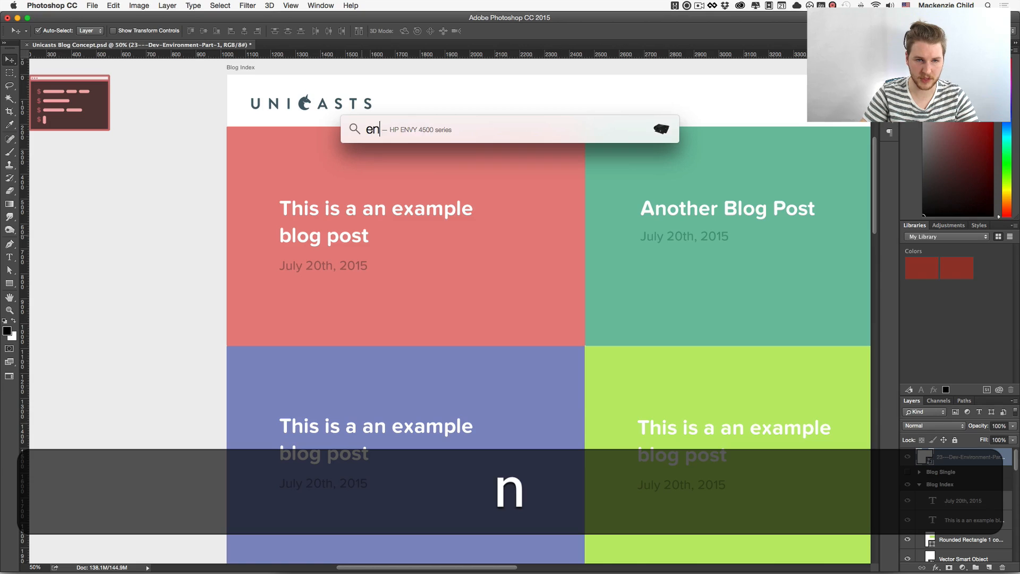
type("po.")
key("Return")
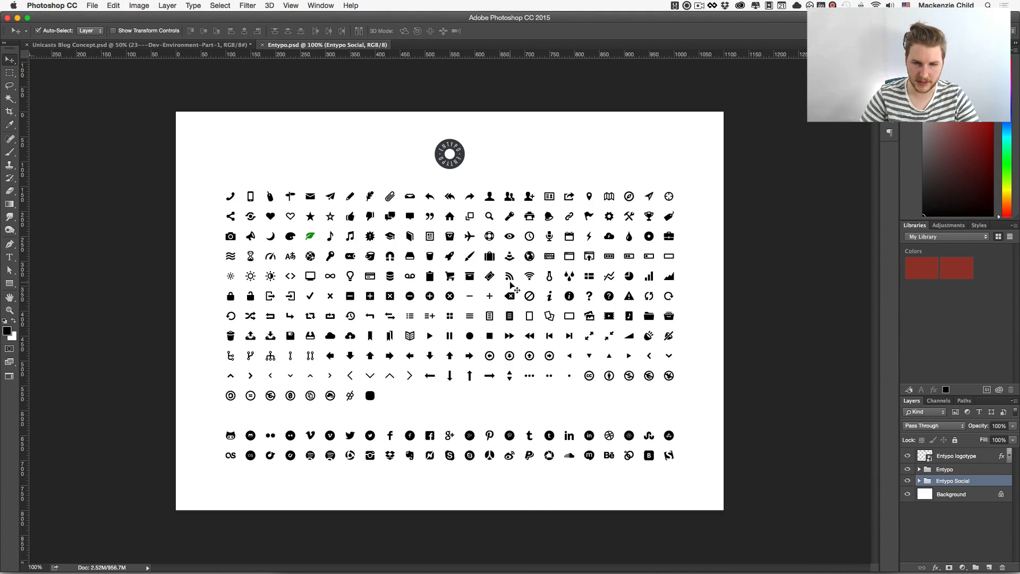
- Copy the clock icon from Entypo.psd into the blog concept document, placing it below the red tile's date
key("super+equal")
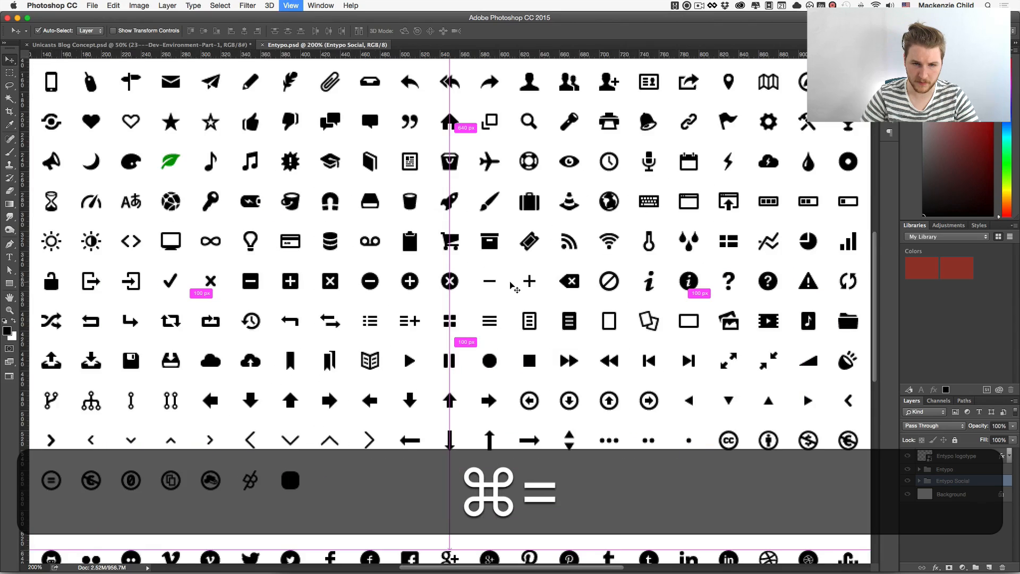
scroll(619, 195, "right", 2)
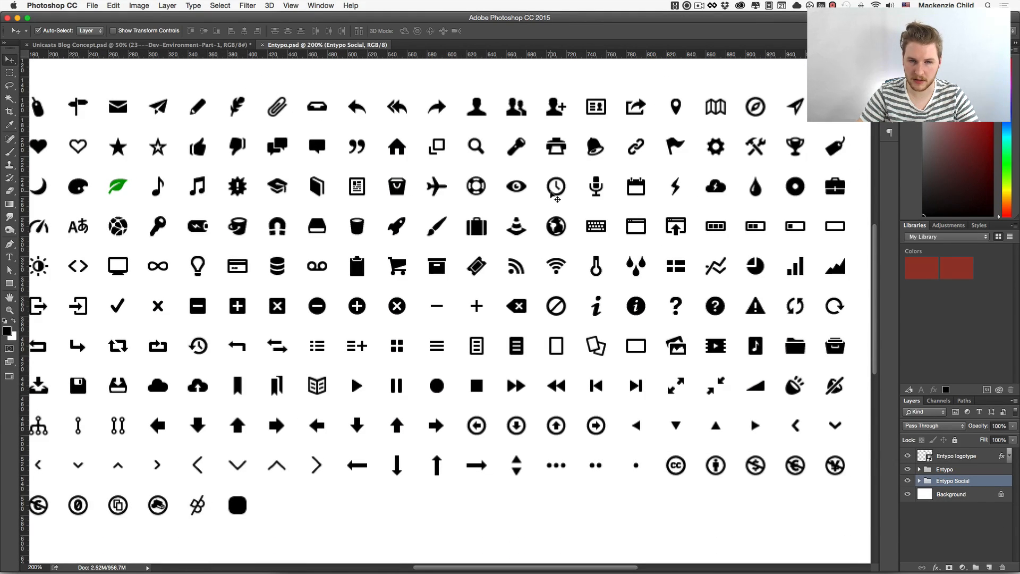
left_click(553, 194)
left_click_drag(556, 199, 195, 46)
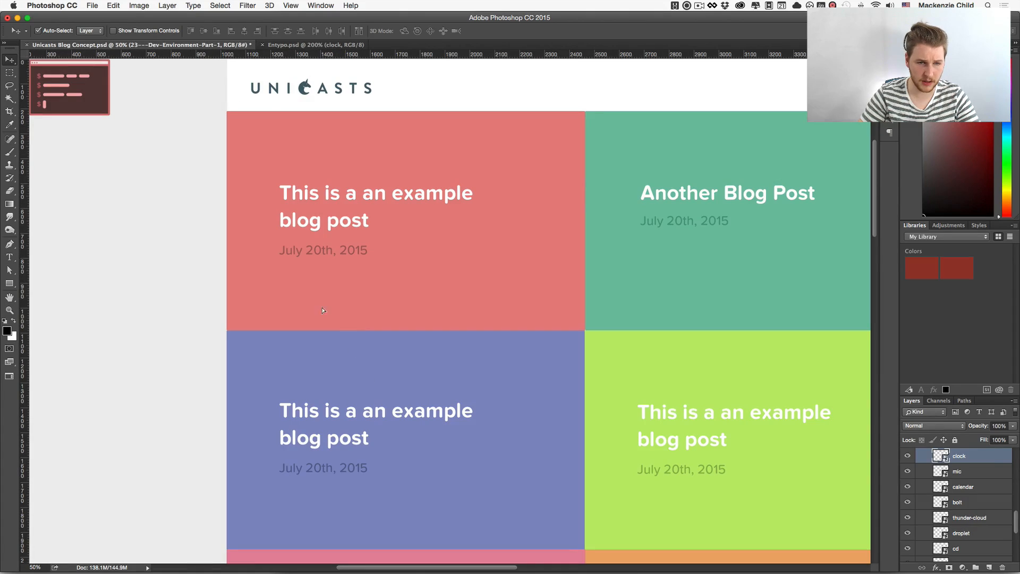
left_click_drag(333, 321, 308, 289)
- Scale the clock icon to about 34.78% and move it in line with the start of the red tile's date text
key("shift+super+t")
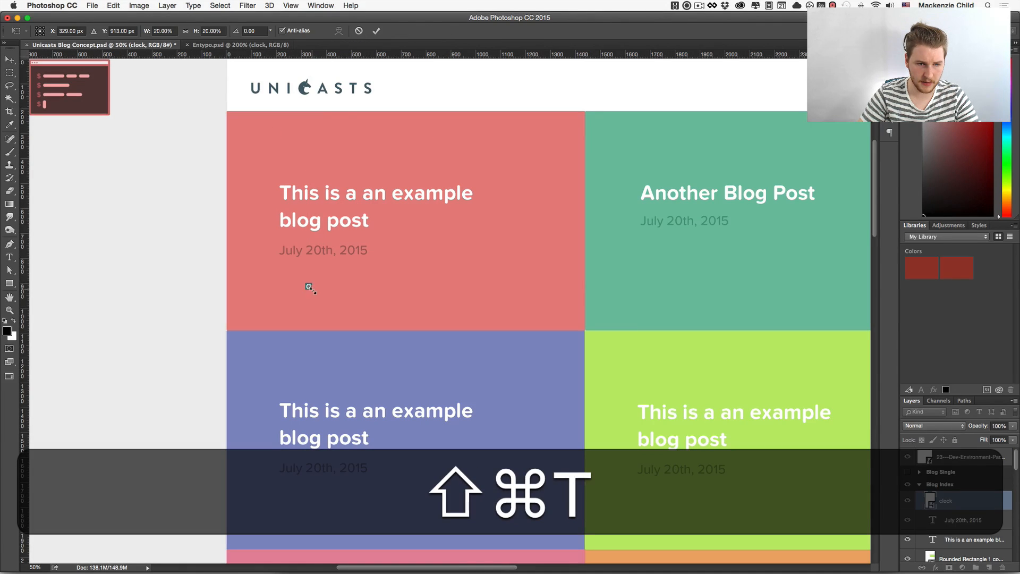
scroll(310, 289, "down", 1)
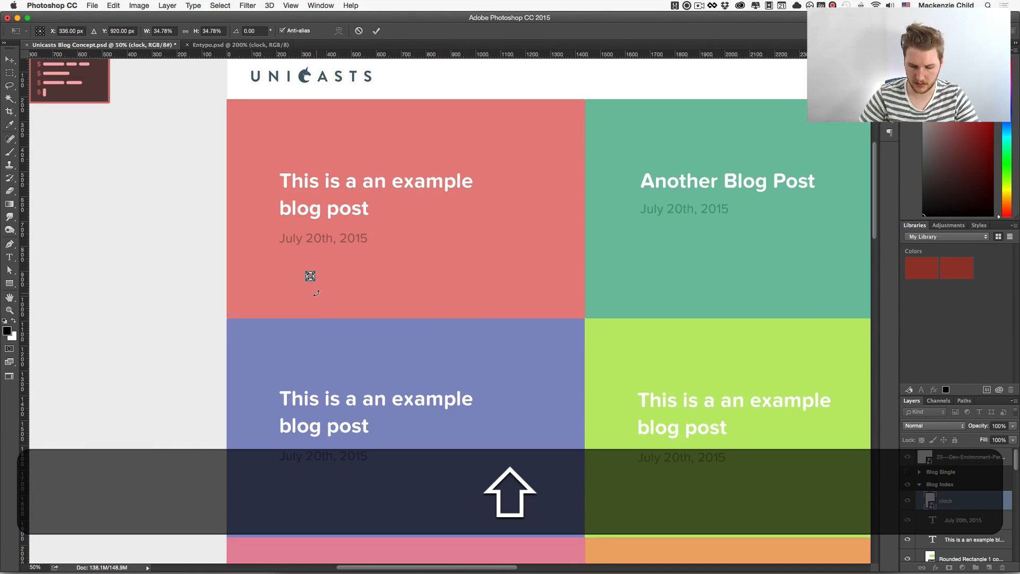
key("shift+Return")
key("v")
left_click_drag(307, 282, 284, 291)
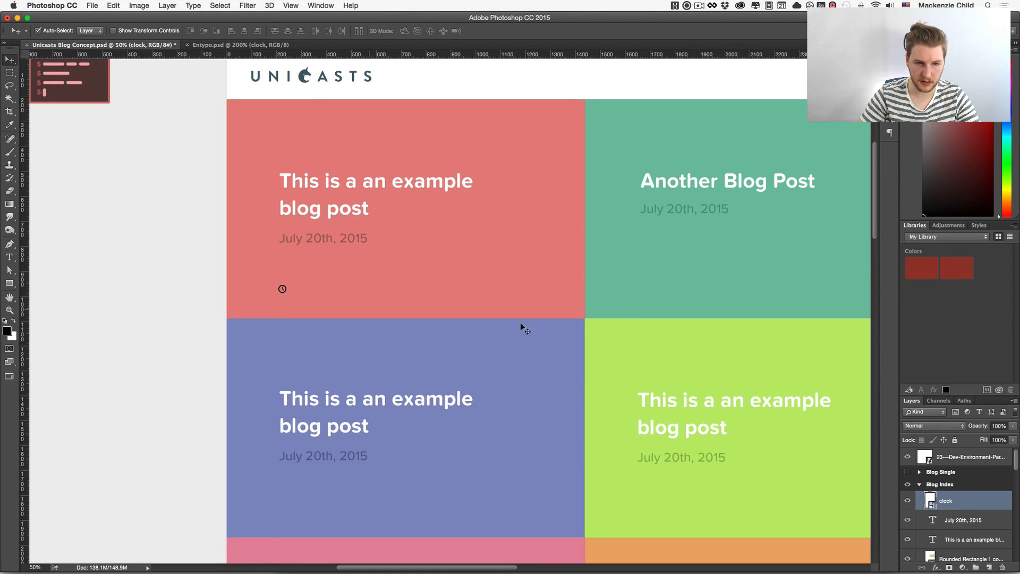
- Add a Color Overlay to the clock icon using a35f5d, sampled from the red tile's date text
double_click(972, 502)
left_click_drag(554, 121, 604, 138)
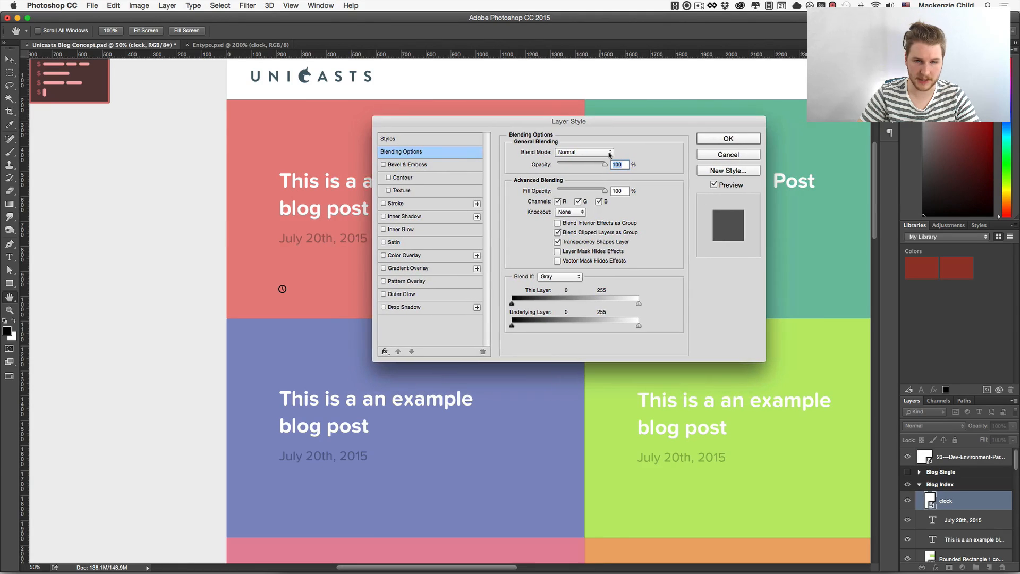
left_click(407, 256)
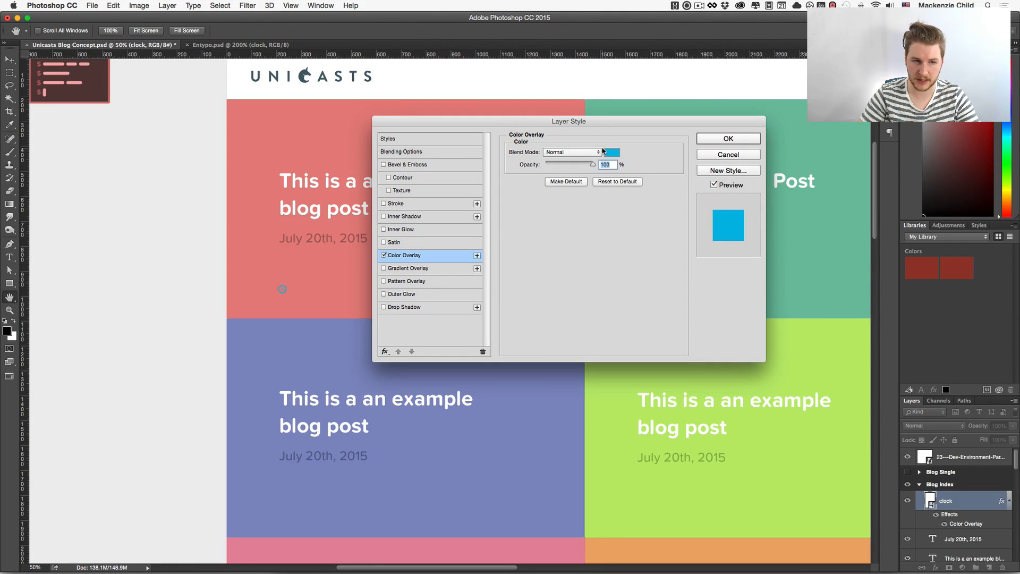
left_click(615, 154)
left_click(287, 274)
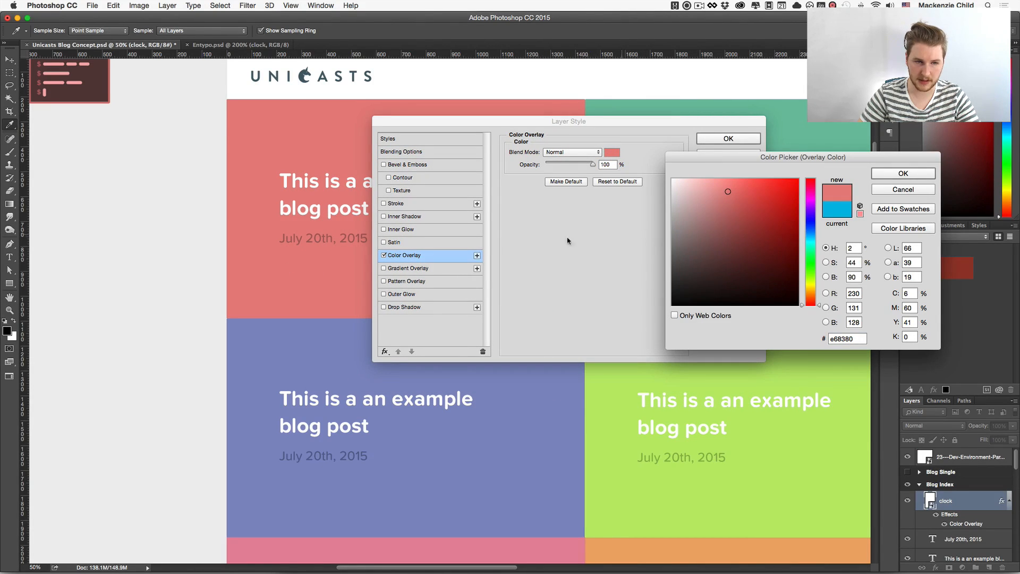
left_click(326, 237)
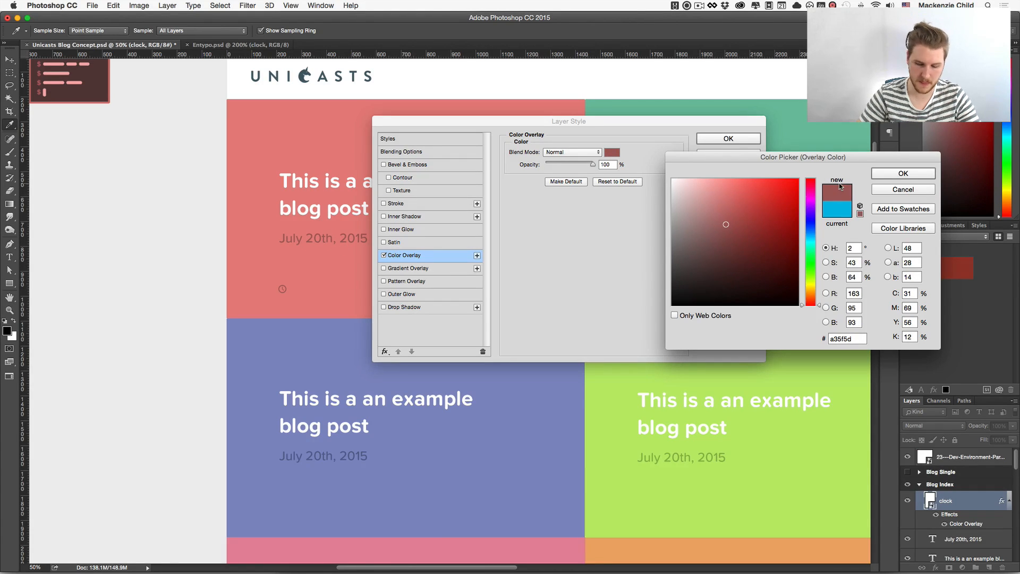
key("Return")
key("Return")
- Duplicate the red tile's date text beside the clock icon and reduce it to about 40 pt
key("v")
key("alt")
mouse_move(311, 274)
left_mouse_down()
mouse_move(318, 297)
mouse_move(312, 293)
left_mouse_up()
key("alt+super+t")
left_click_drag(383, 298, 366, 298)
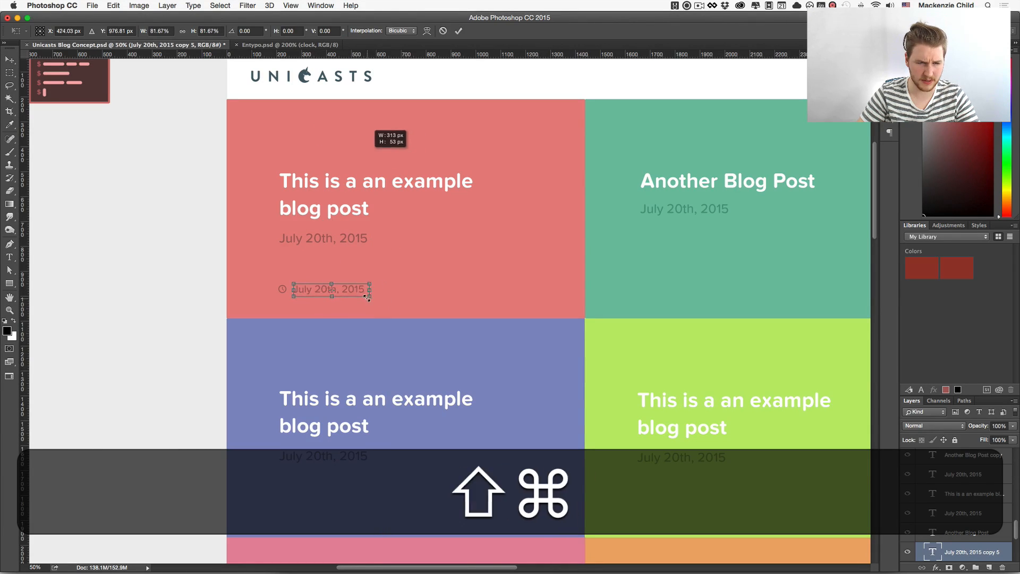
key("Return")
- Replace the duplicated date text beside the clock icon with "5 minute read"
key("t")
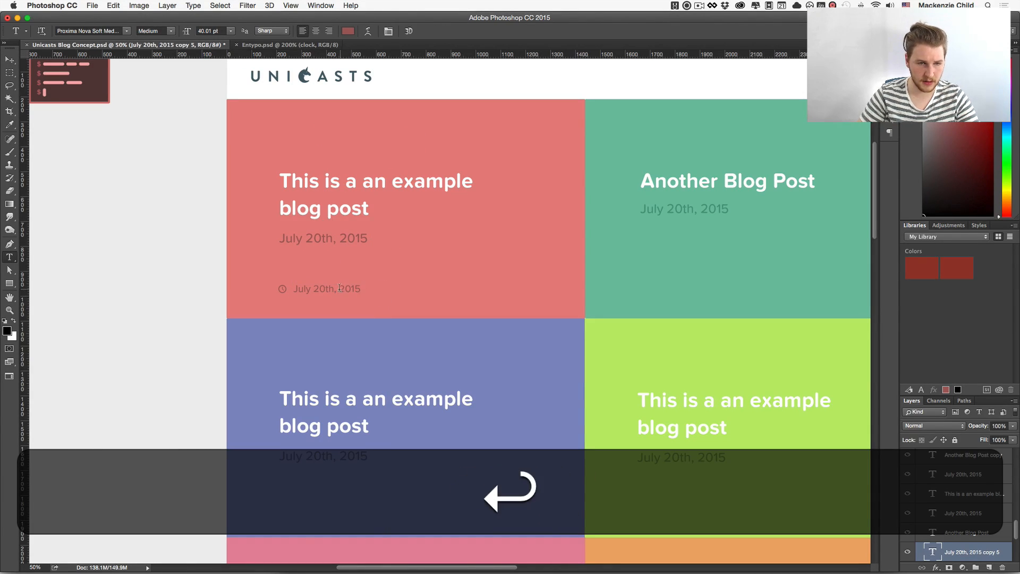
left_click(341, 287)
key("super+a")
type("ABou")
key("BackSpace")
key("BackSpace")
key("BackSpace")
key("BackSpace")
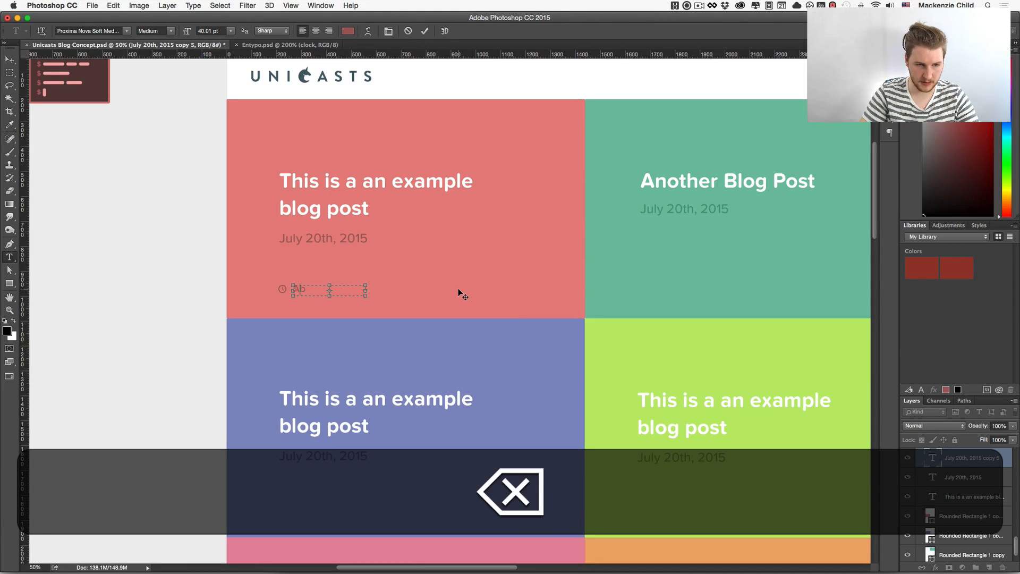
type("5 minute read")
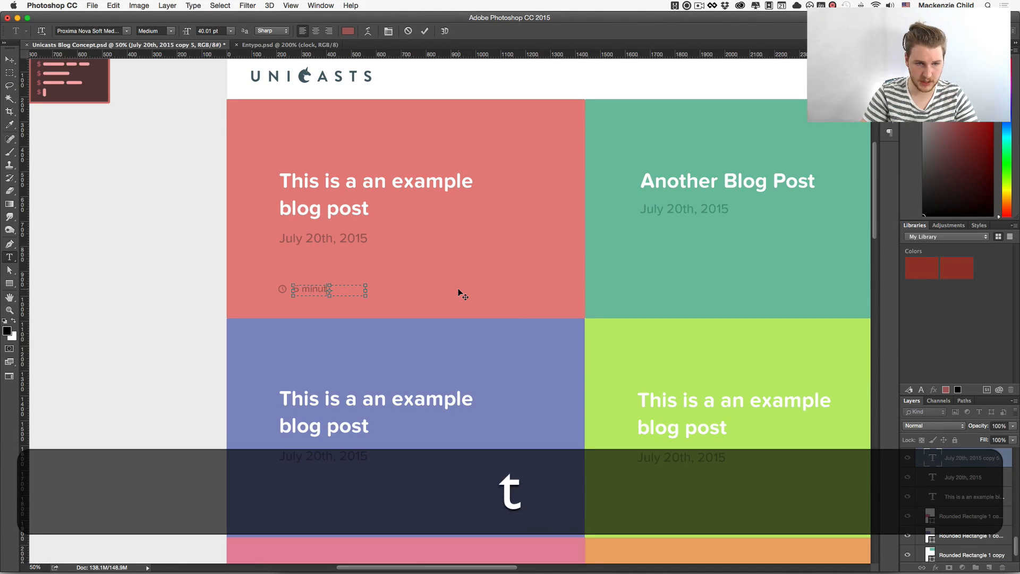
key("super+d")
key("super+Return")
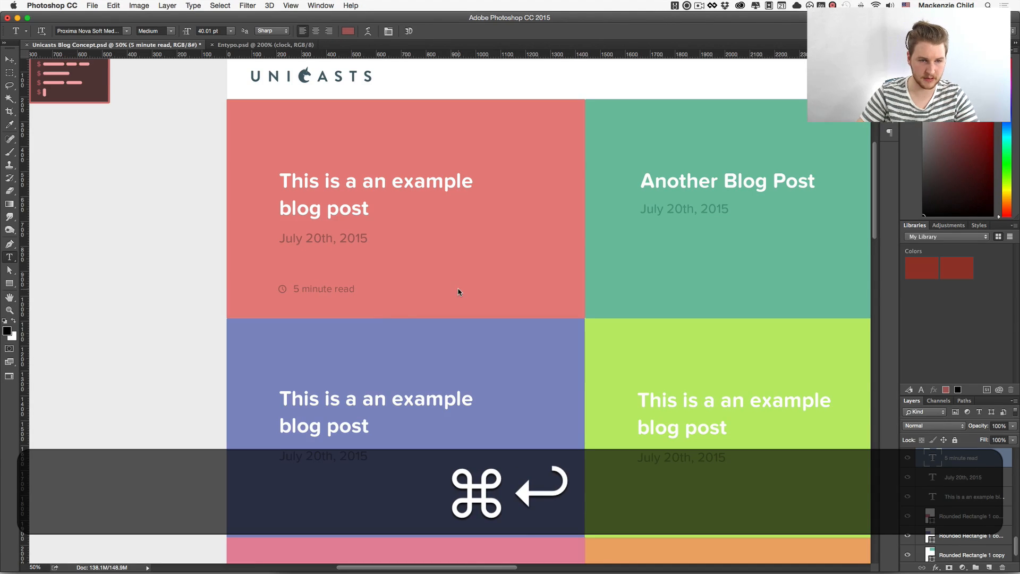
- Enlarge the "5 minute read" text slightly and nudge it closer to the clock icon, level with it
key("super+t")
key("shift+super+t")
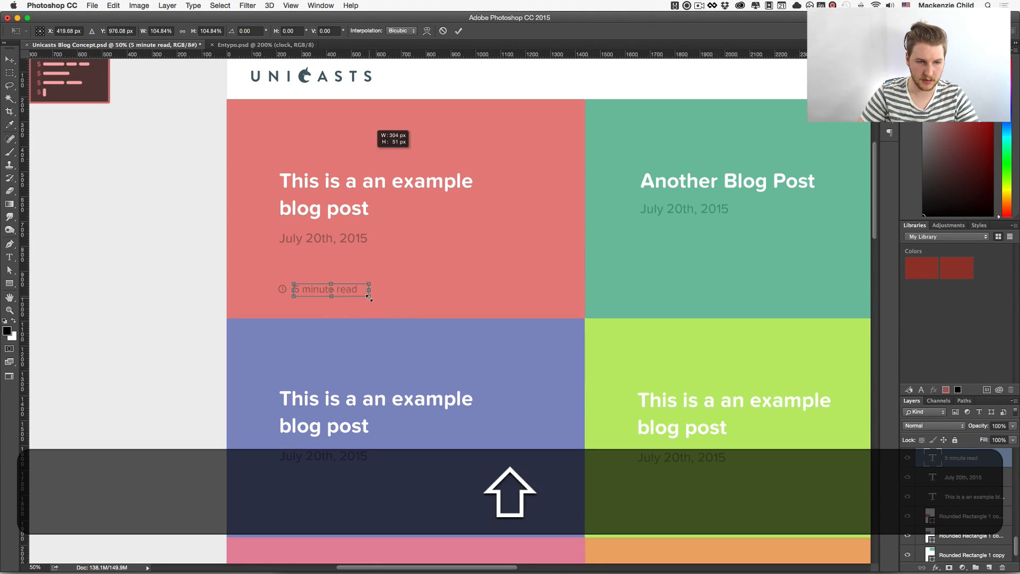
key("Return")
key("Up")
key("Down")
key("Left")
key("Down")
key("Up")
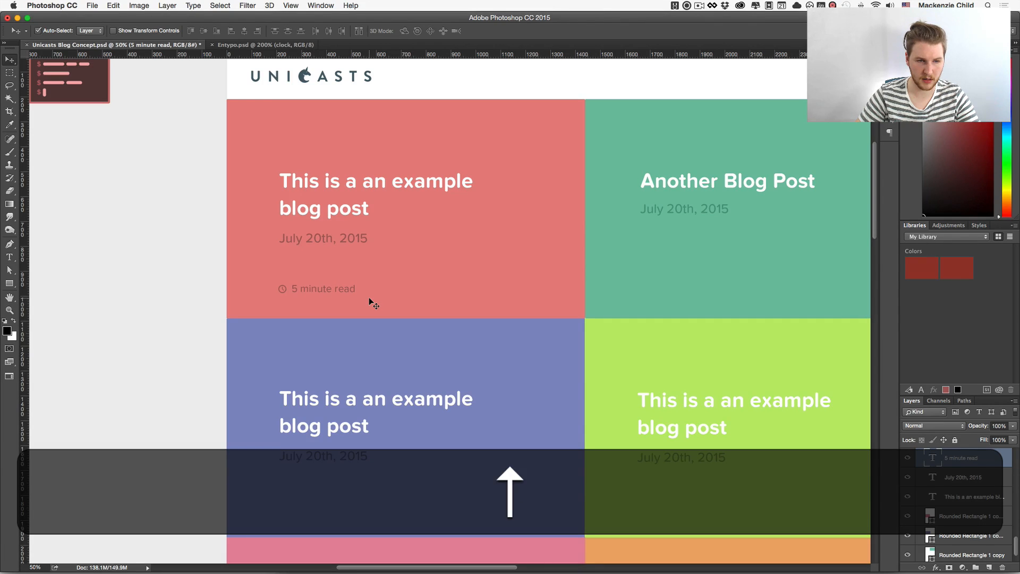
key("super+minus")
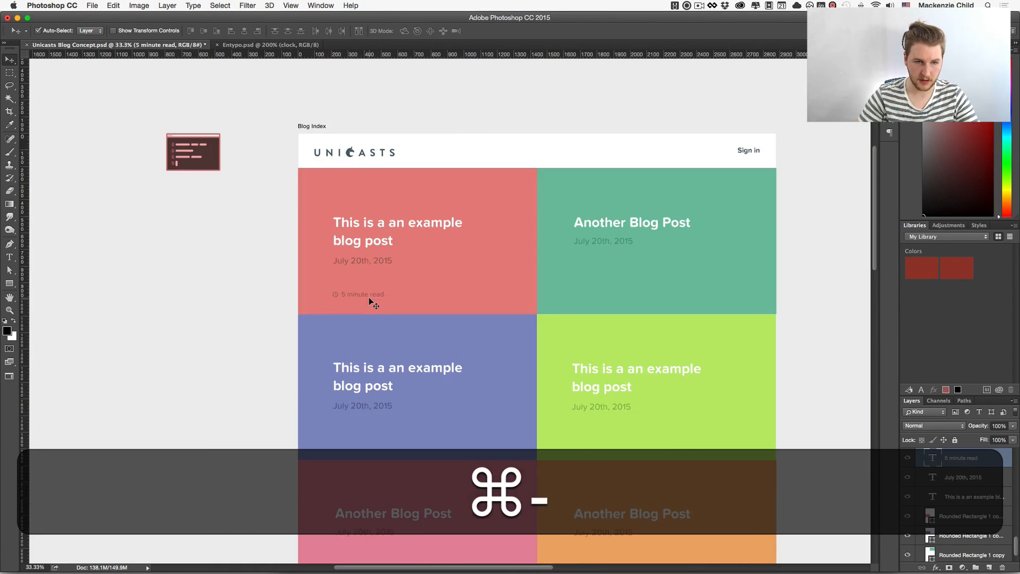
- Move the red tile's title, date, clock icon and reading time up together within the tile
key("super+space")
left_click_drag(424, 263, 411, 274)
left_click_drag(239, 218, 369, 326)
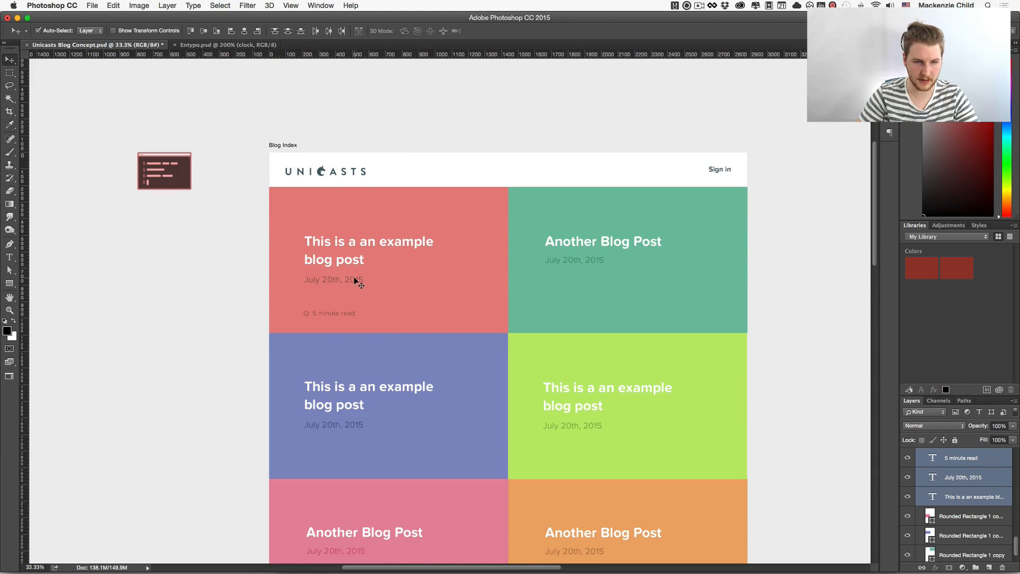
key("Up")
left_click_drag(333, 265, 336, 251)
scroll(633, 284, "down", 3)
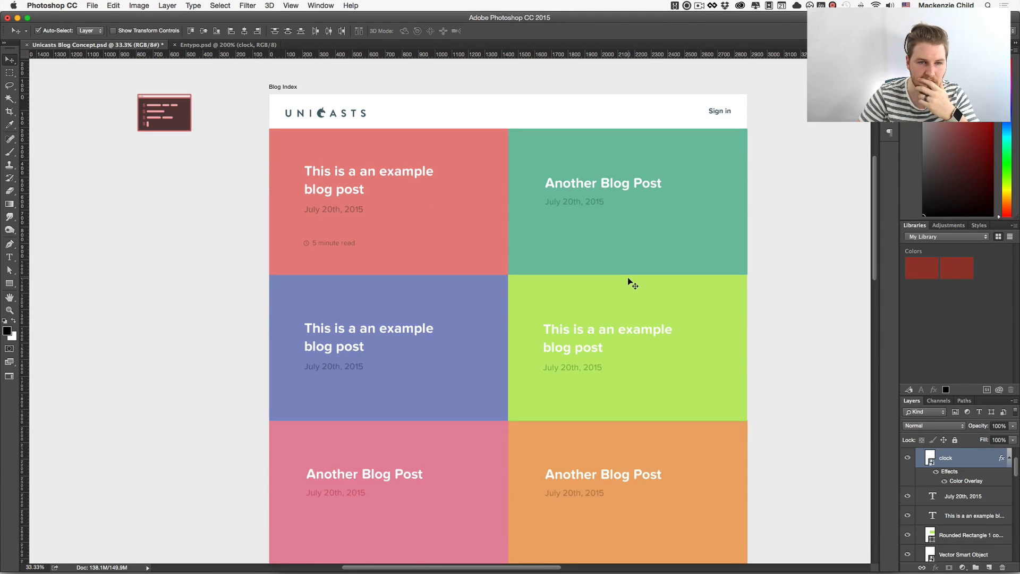
scroll(629, 279, "right", 1)
scroll(629, 279, "up", 2)
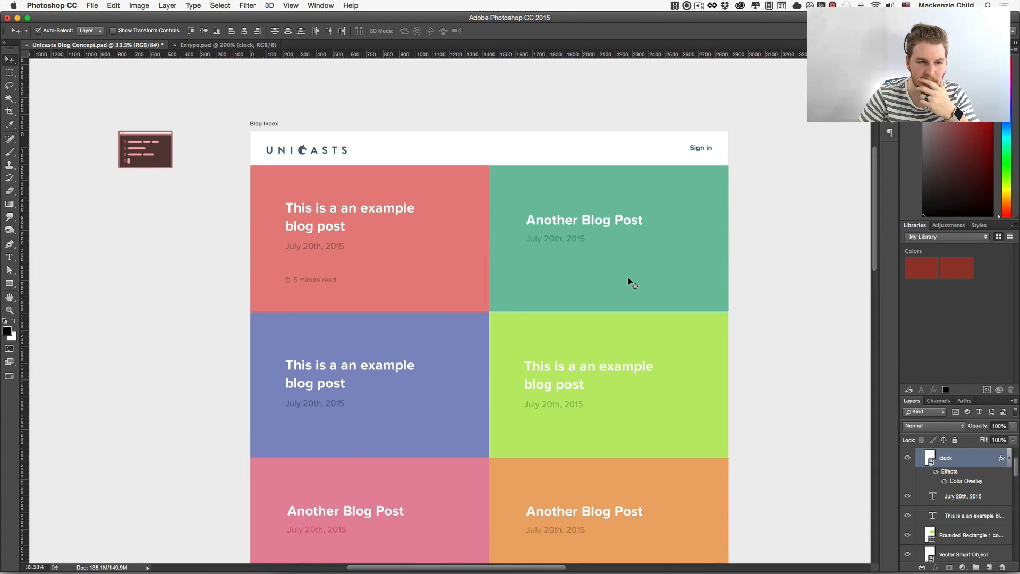
- Set the color of the "5 minute read" text to white, ffffff
key("super+equal")
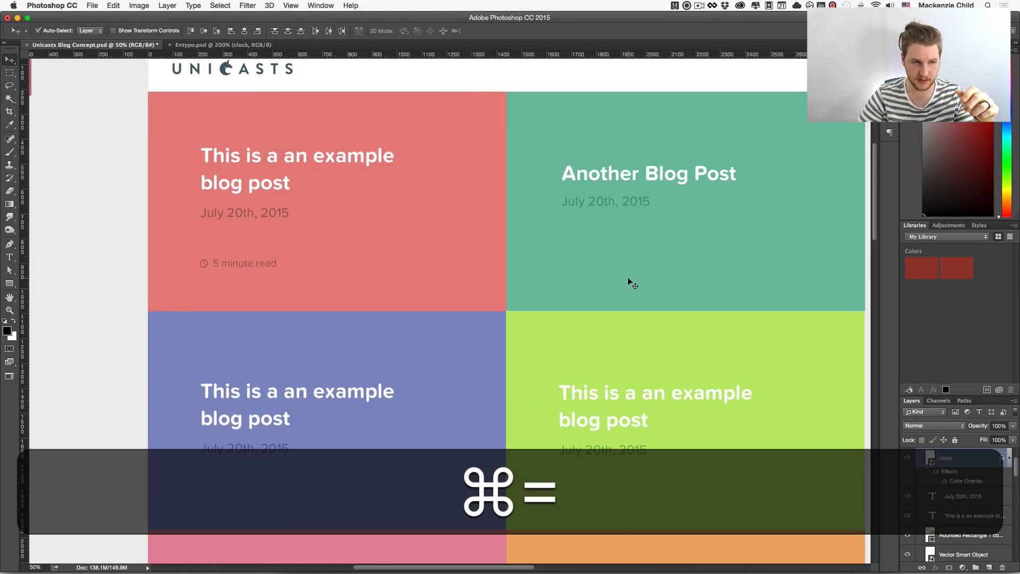
key("super+equal")
key("space")
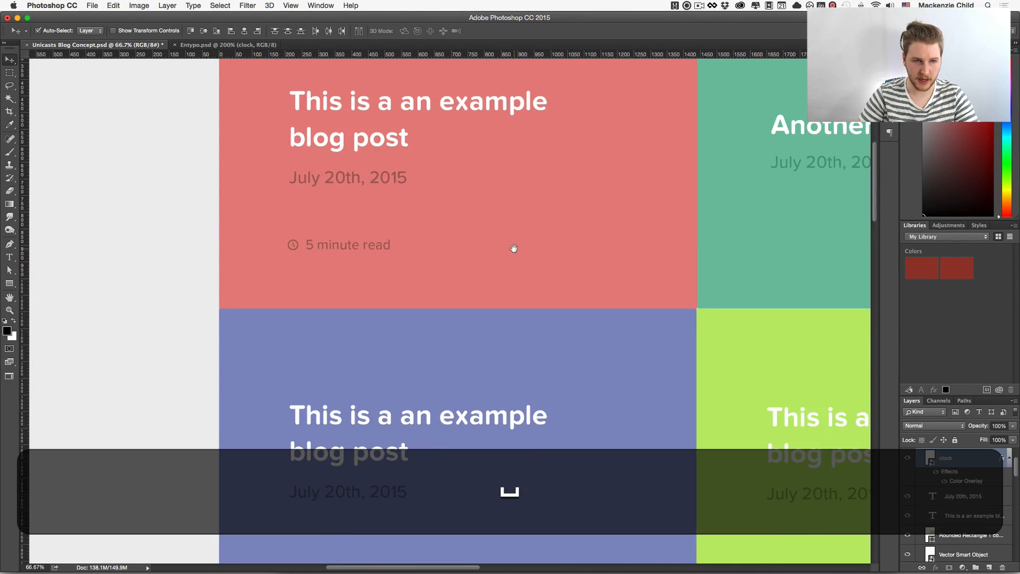
left_click_drag(512, 246, 501, 316)
key("t")
left_click(357, 316)
key("super+a")
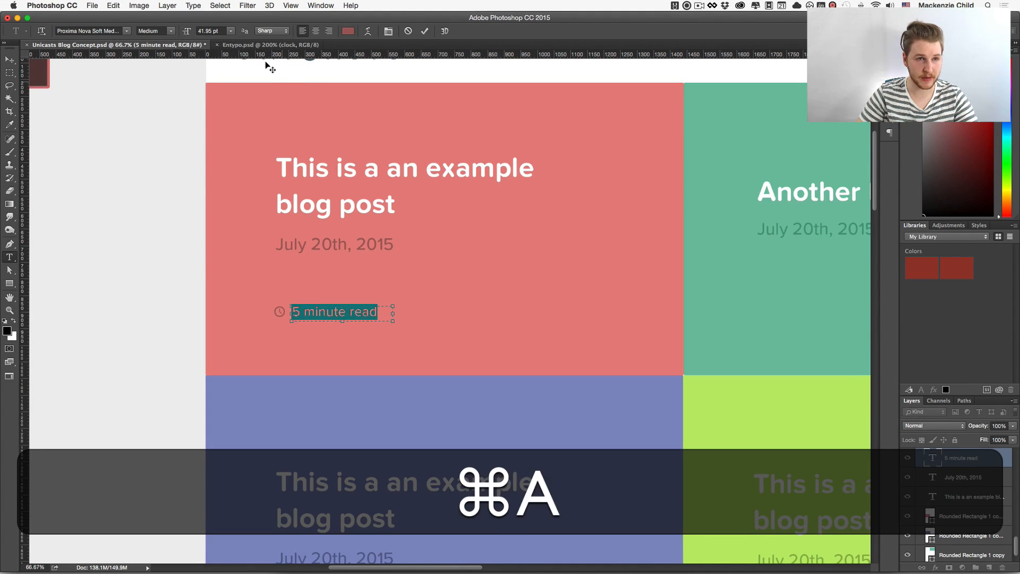
left_click(348, 30)
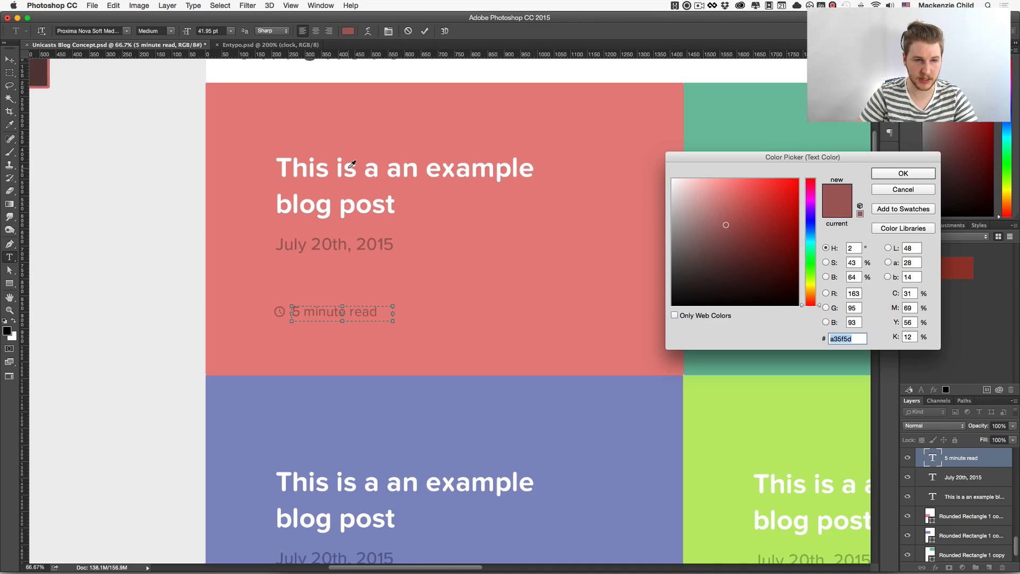
type("ffffff")
key("super+Return")
key("super+Return")
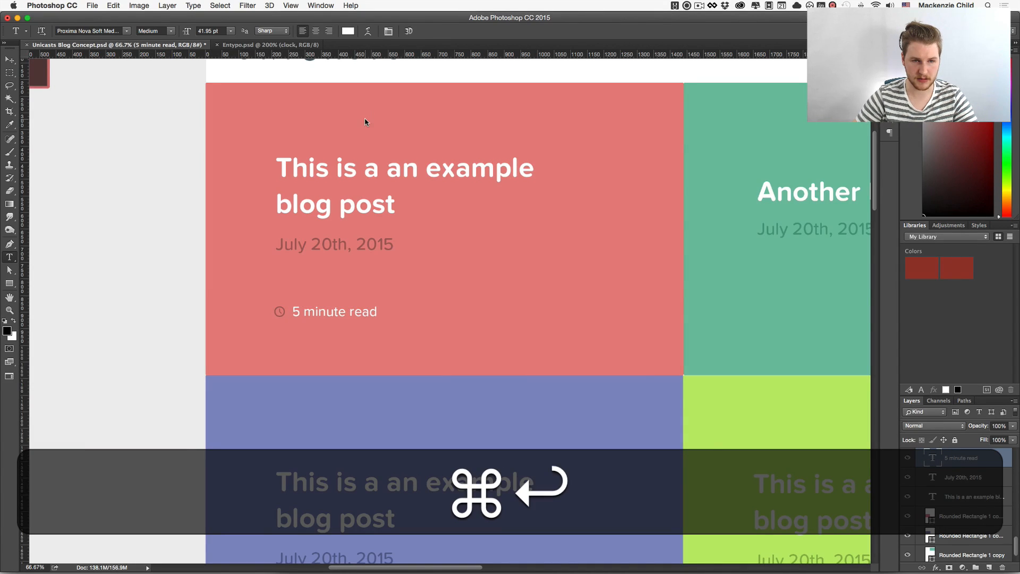
- Recolor the "5 minute read" text to light pink fab4b1, a lighter tint sampled from the red tile's background
key("super+minus")
key("super+minus")
key("super+equal")
key("super+equal")
key("super+equal")
key("space")
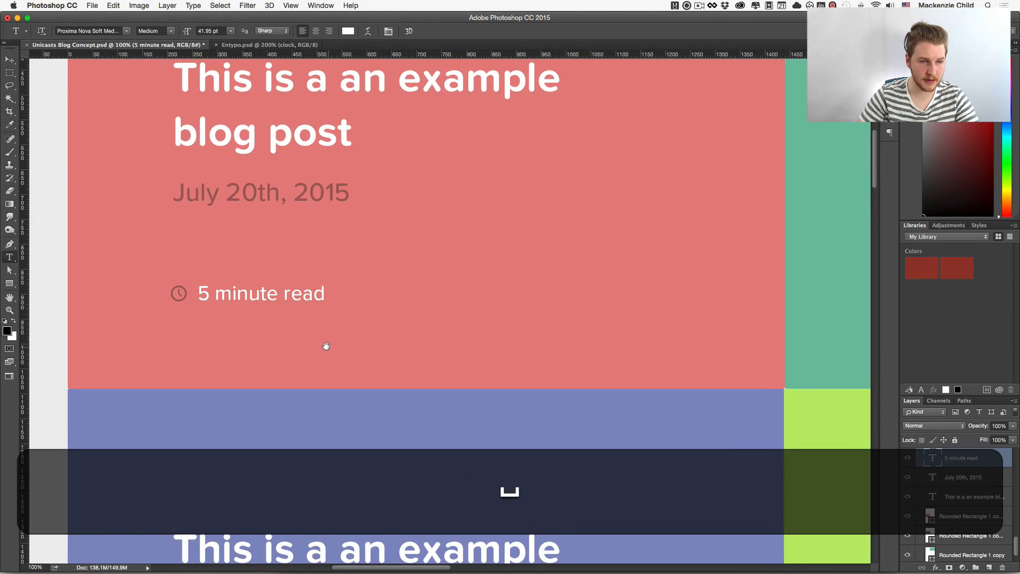
left_click_drag(327, 346, 401, 413)
key("t")
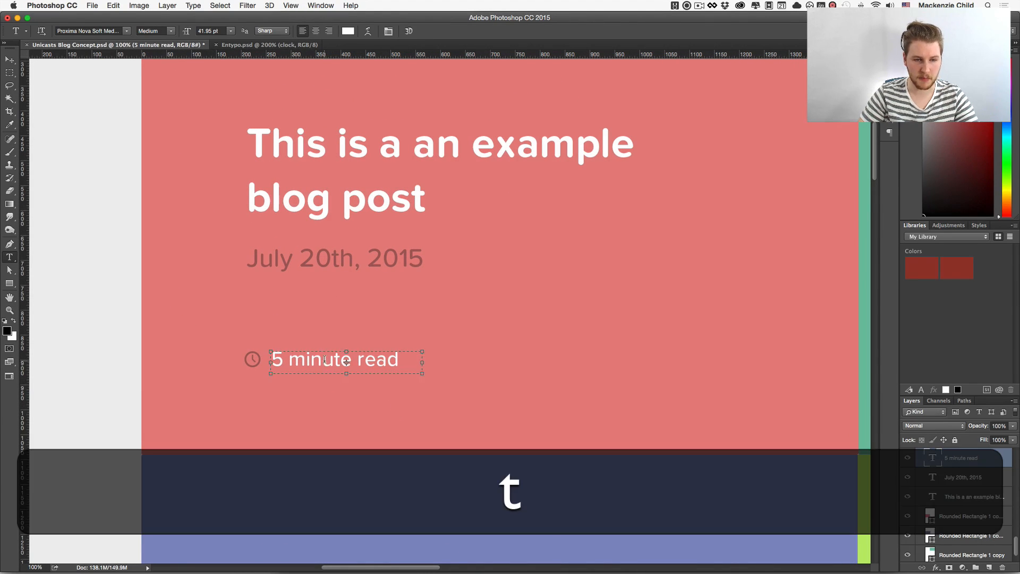
left_click(324, 359)
key("super+a")
left_click(348, 30)
left_click(508, 322)
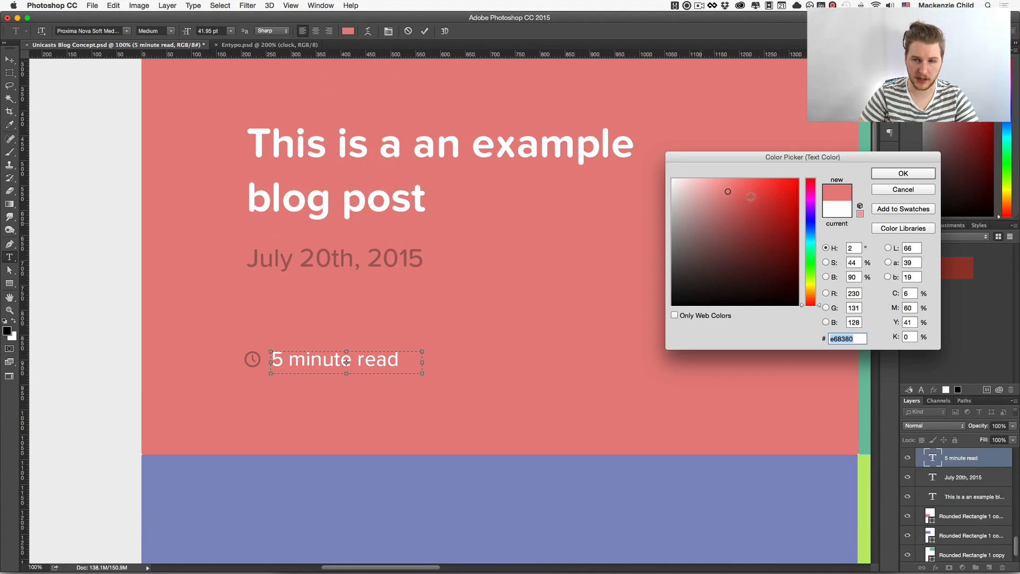
left_click_drag(726, 190, 709, 181)
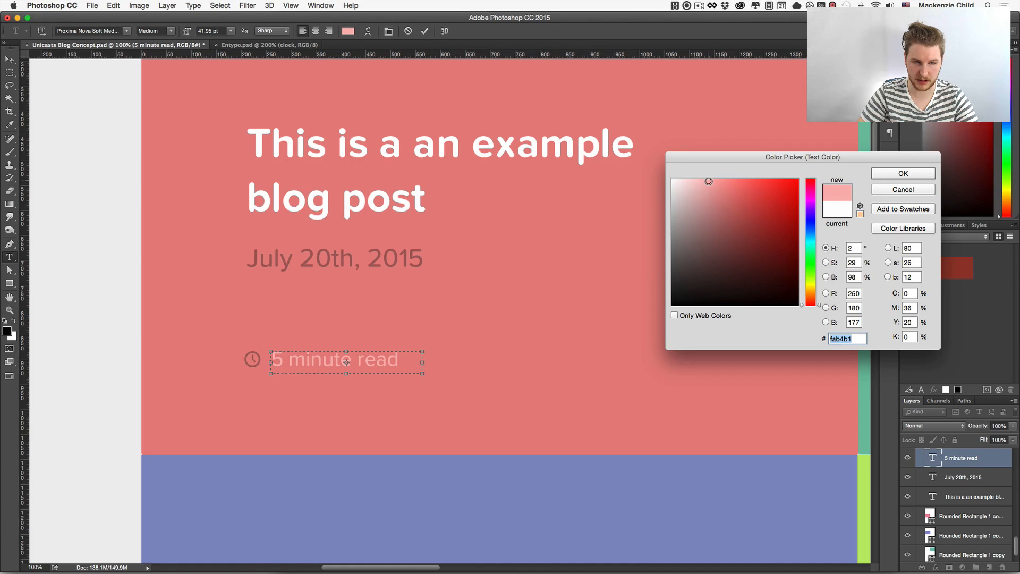
key("super+Return")
key("super+Return")
- Sample and copy the pink color of the "5 minute read" text with the screen color picker
key("shift+super+Return")
key("shift+super+e")
left_click(260, 358)
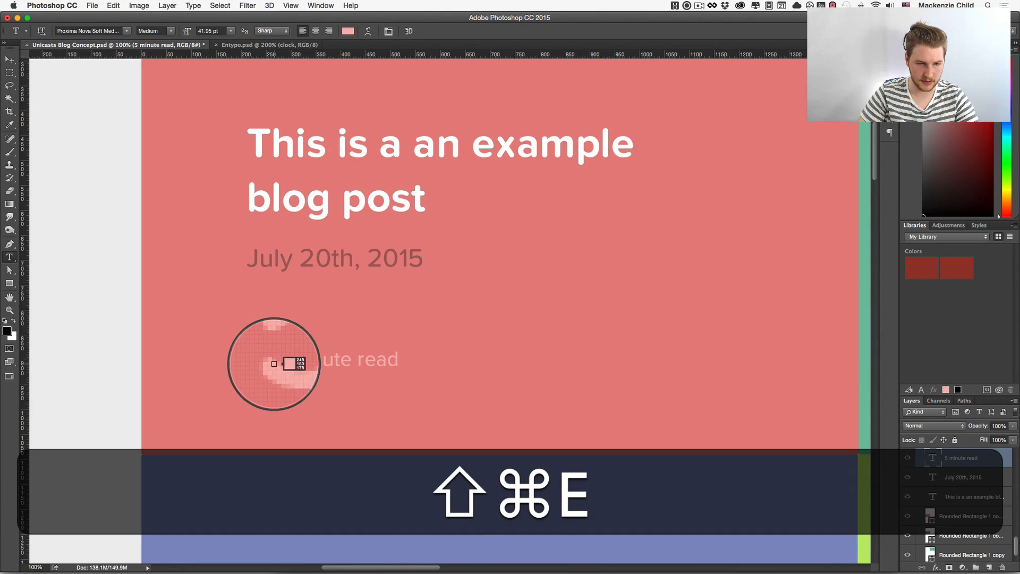
- Change the clock icon's Color Overlay to the copied pink of the "5 minute read" text
key("v")
left_click(260, 359)
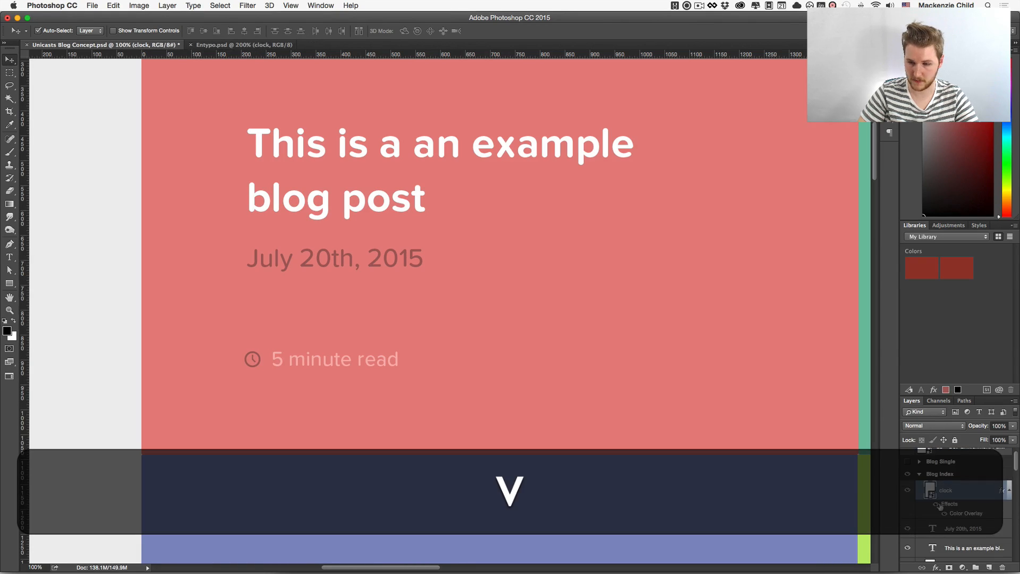
double_click(956, 515)
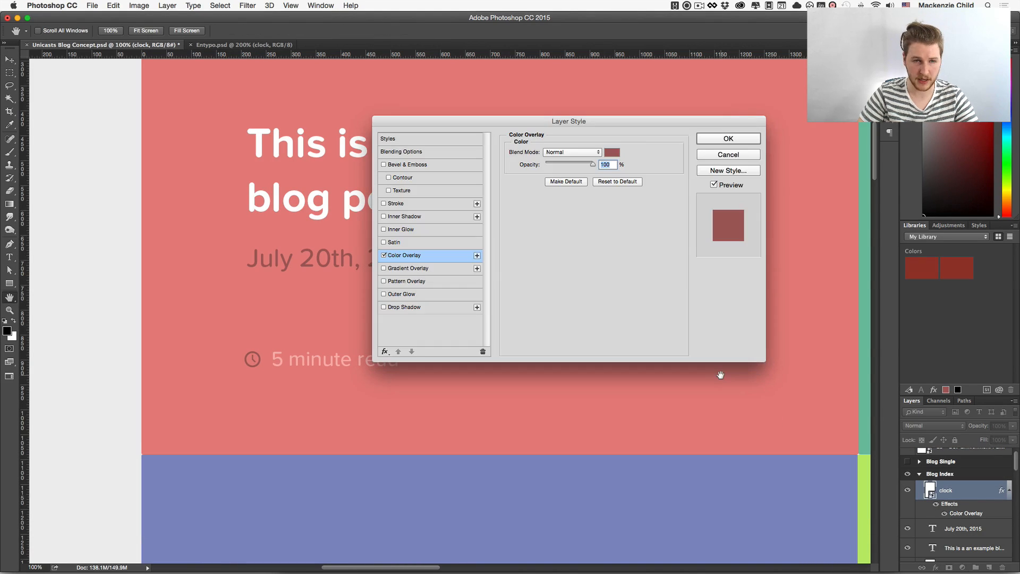
left_click(608, 151)
key("super+v")
key("super+Return")
key("Return")
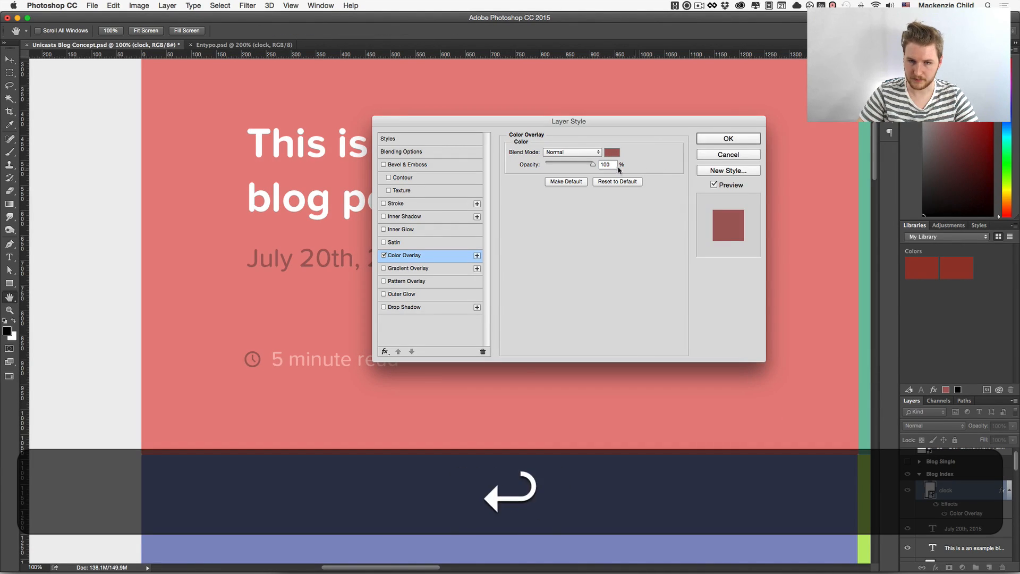
left_click(612, 152)
key("super+v")
key("super+Return")
key("super+Return")
- Move the clock icon and reading time above the red tile's title, and shift the whole text block down in the tile
key("super+minus")
key("super+minus")
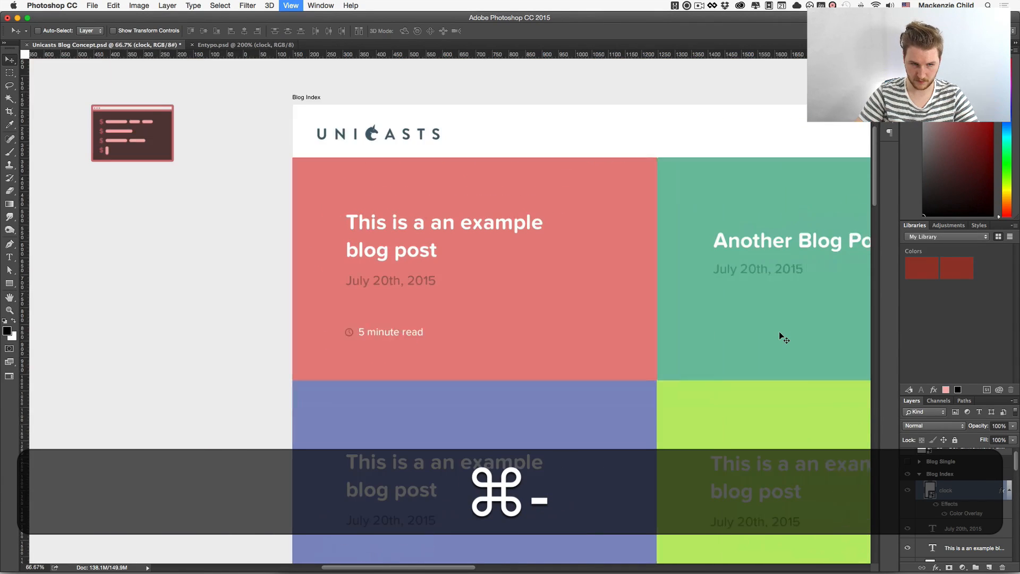
left_click_drag(652, 242, 601, 278)
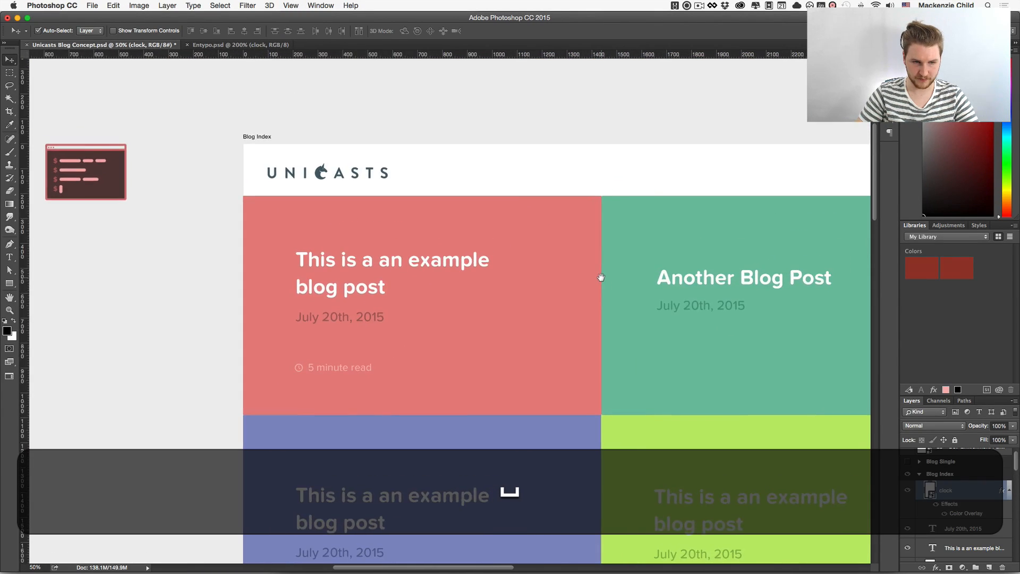
left_click_drag(226, 362, 337, 386)
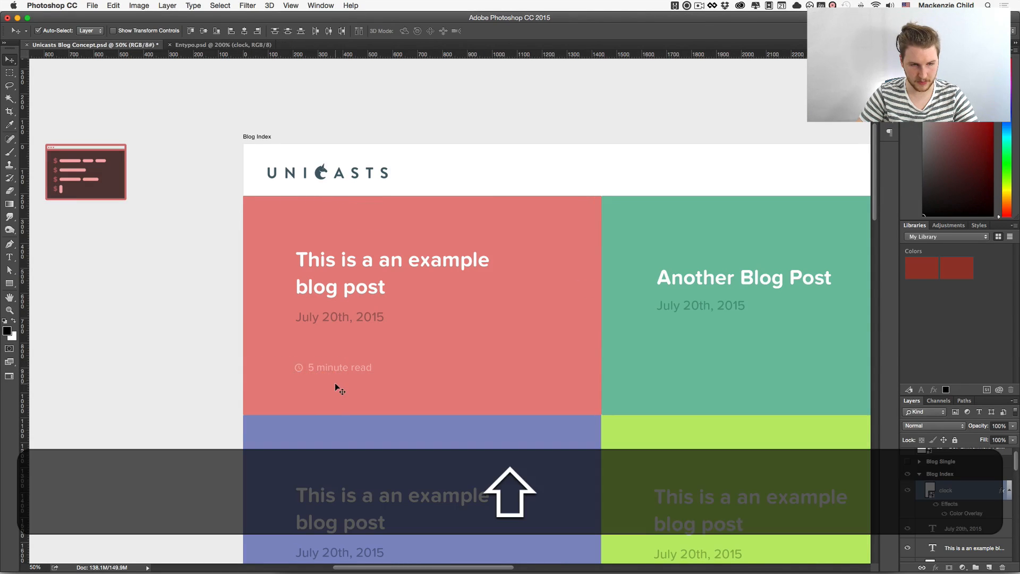
left_click_drag(314, 242, 314, 235)
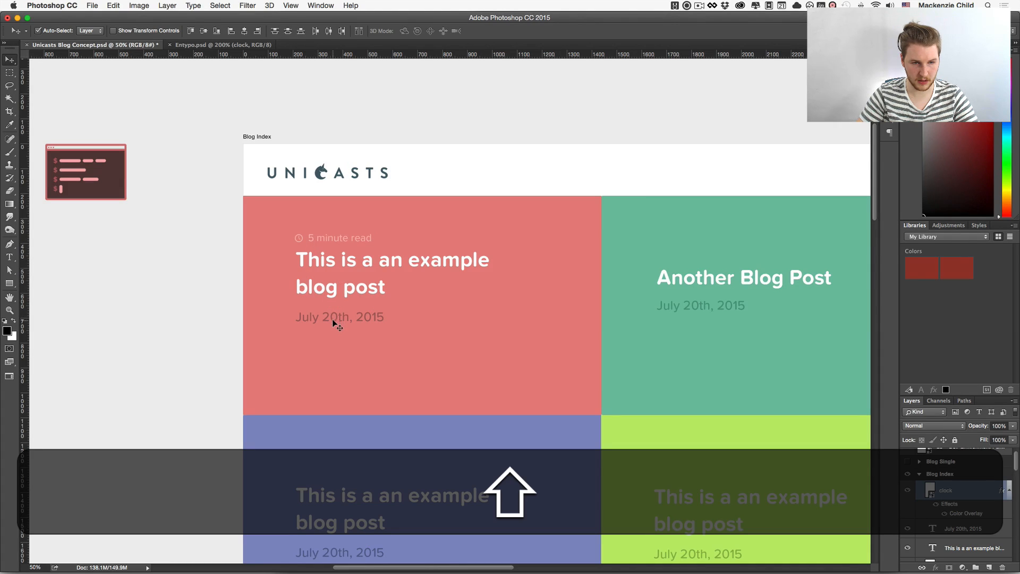
left_click_drag(352, 319, 352, 346)
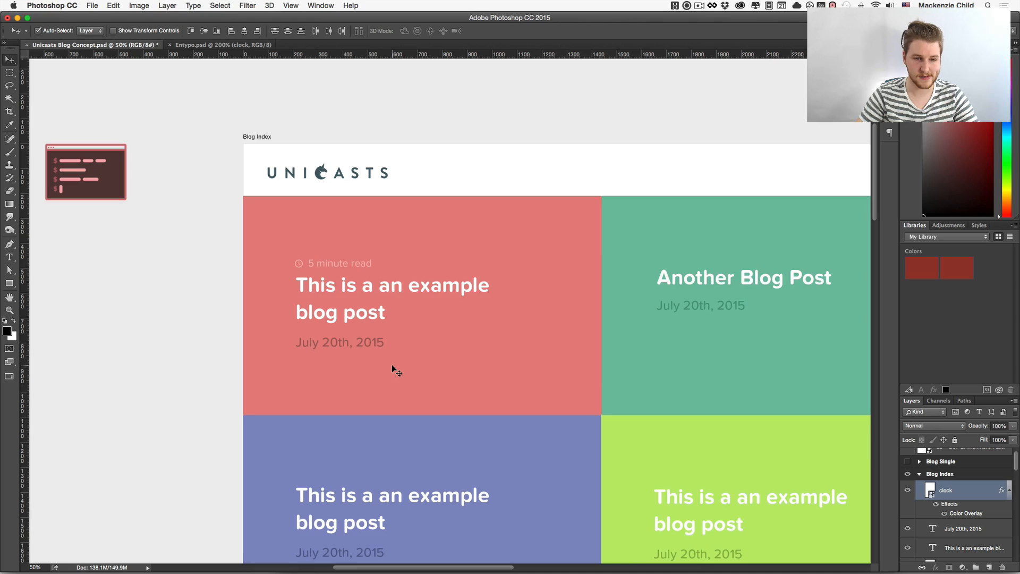
left_click(233, 289)
- Widen the reading-time text box and append "| July 20th, 2015" after "5 minute read"
key("t")
left_click(363, 264)
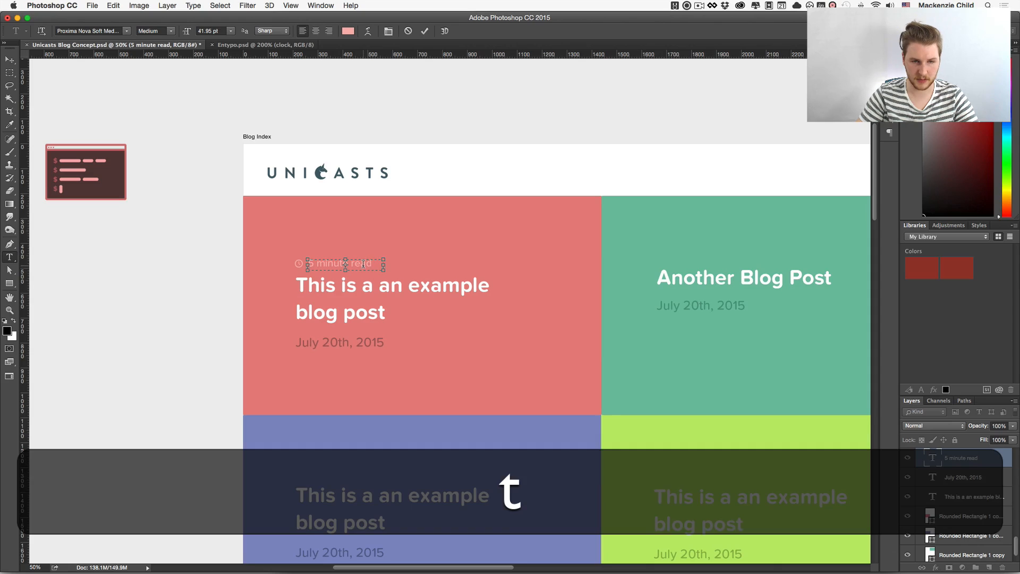
left_click_drag(384, 264, 539, 267)
key("super+Right")
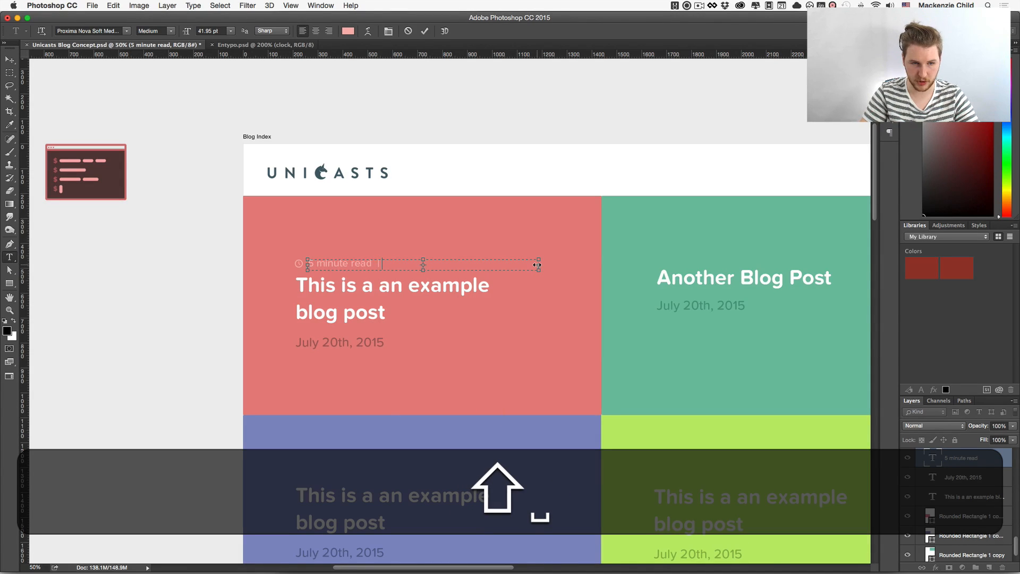
type("| July")
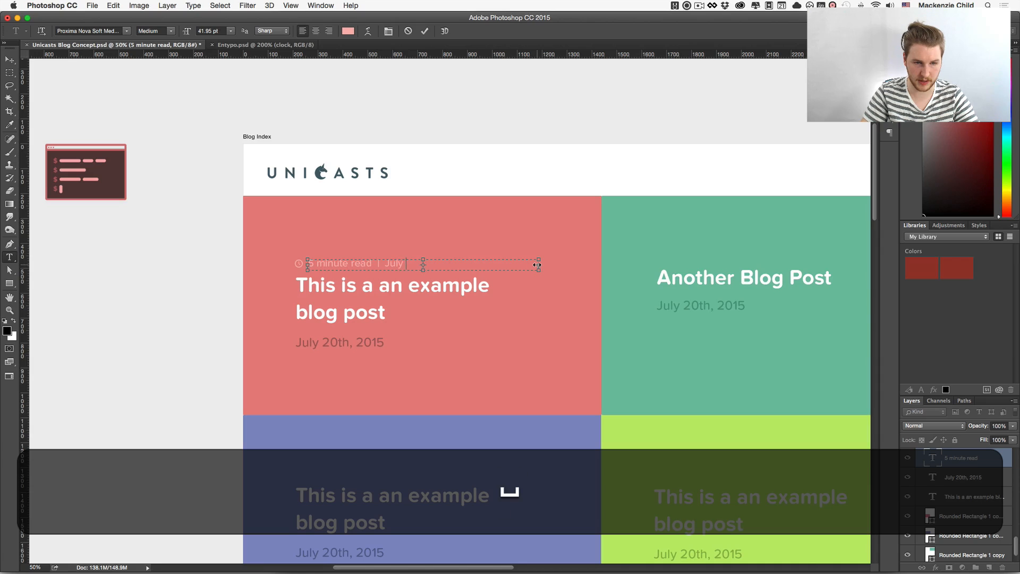
type(" 20th, 2015")
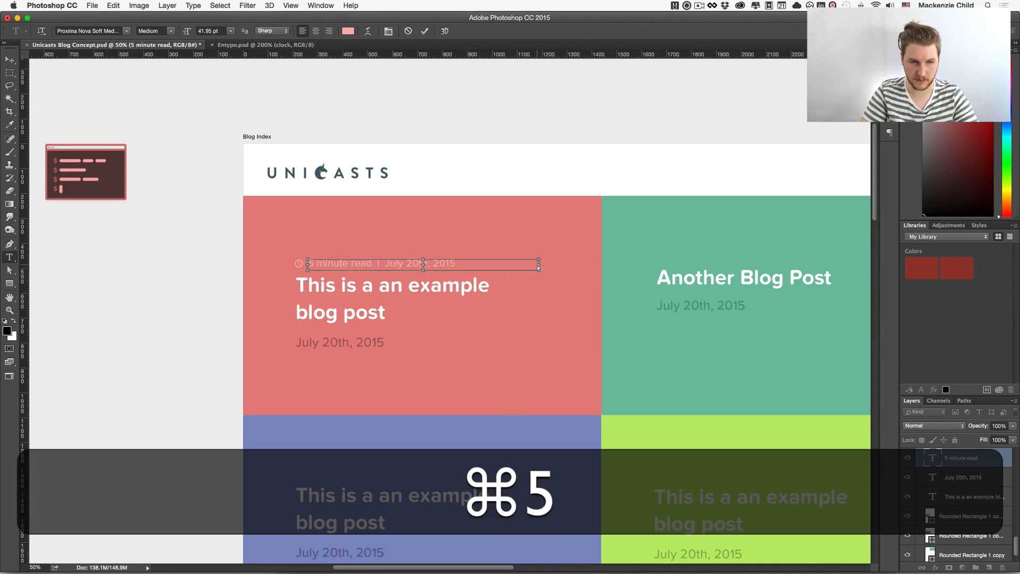
key("super+Return")
- Try deleting the separate date below the red tile's title, and undo both that and the date appended to the reading time
key("v")
left_click(325, 340)
key("BackSpace")
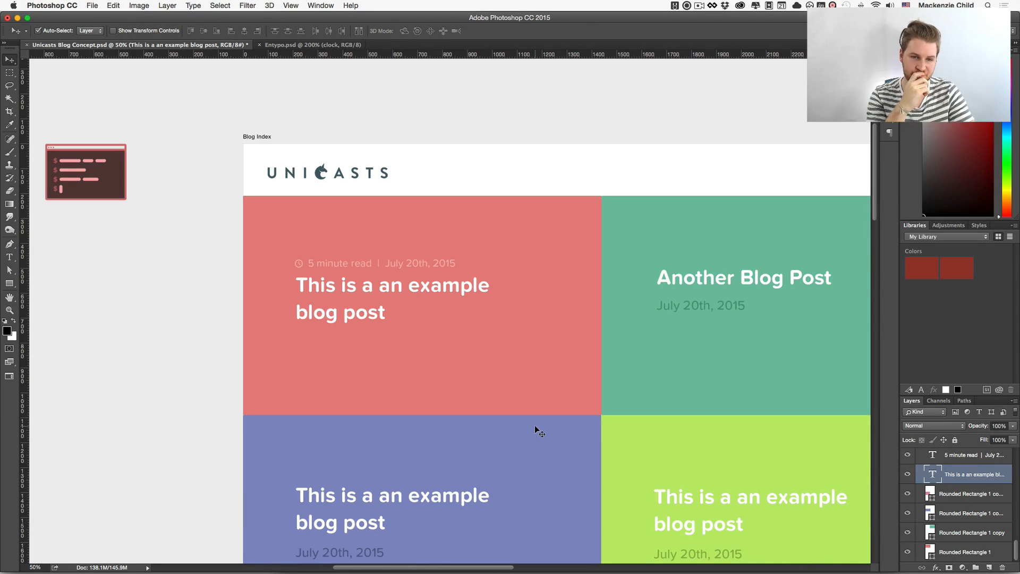
key("alt+super+z")
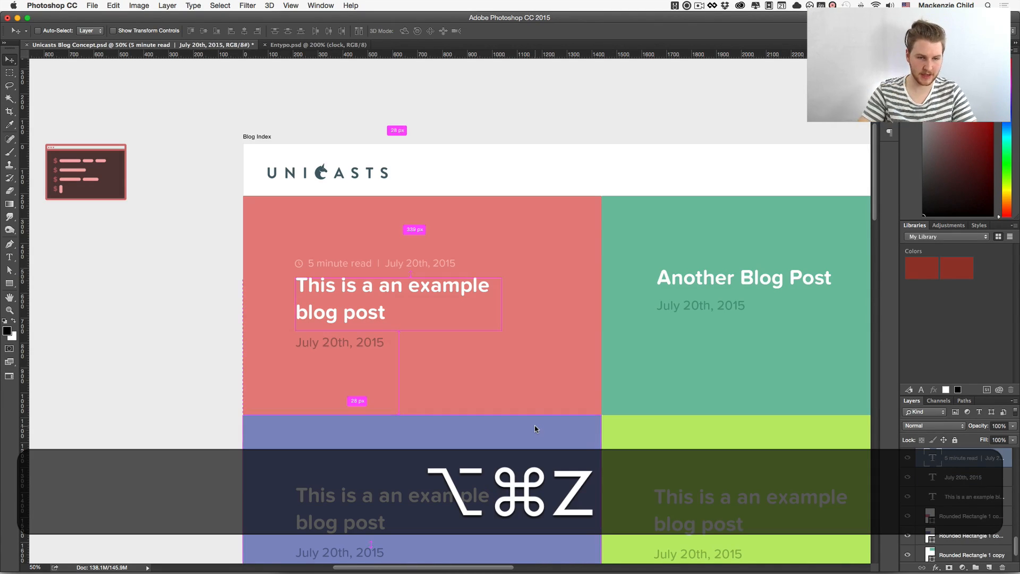
key("alt+super+z")
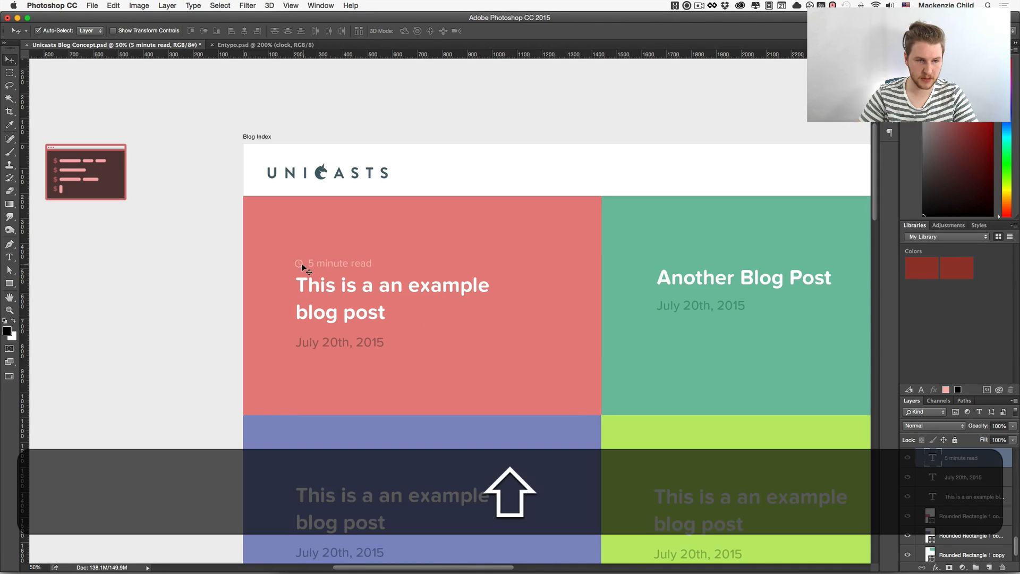
- Place the clock icon and reading time directly below the red tile's date, and raise the title to widen the gap above the date
left_click_drag(301, 264, 301, 290)
key("super+z")
left_click_drag(226, 253, 346, 363)
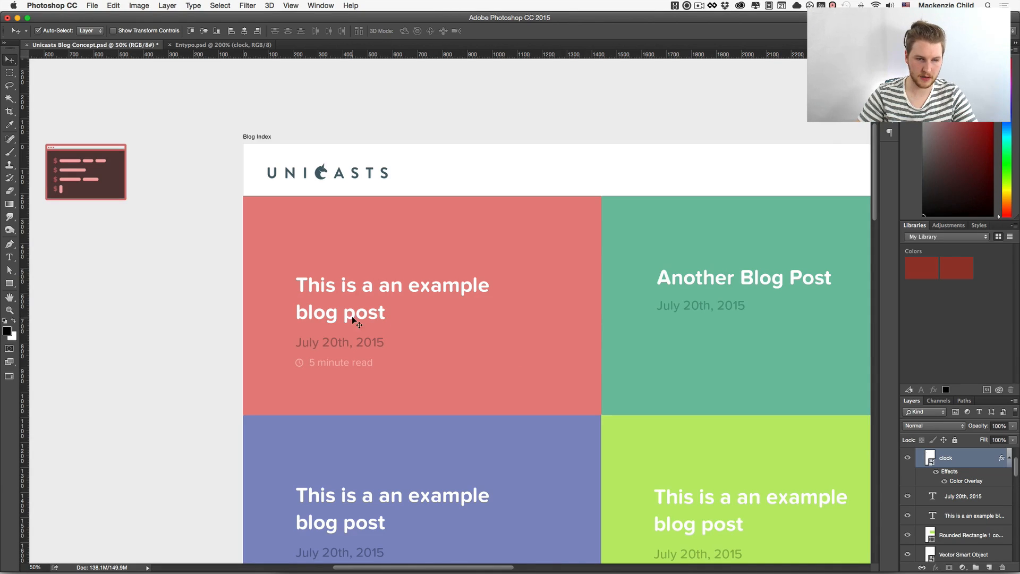
left_click(178, 306)
left_click_drag(330, 319, 340, 305)
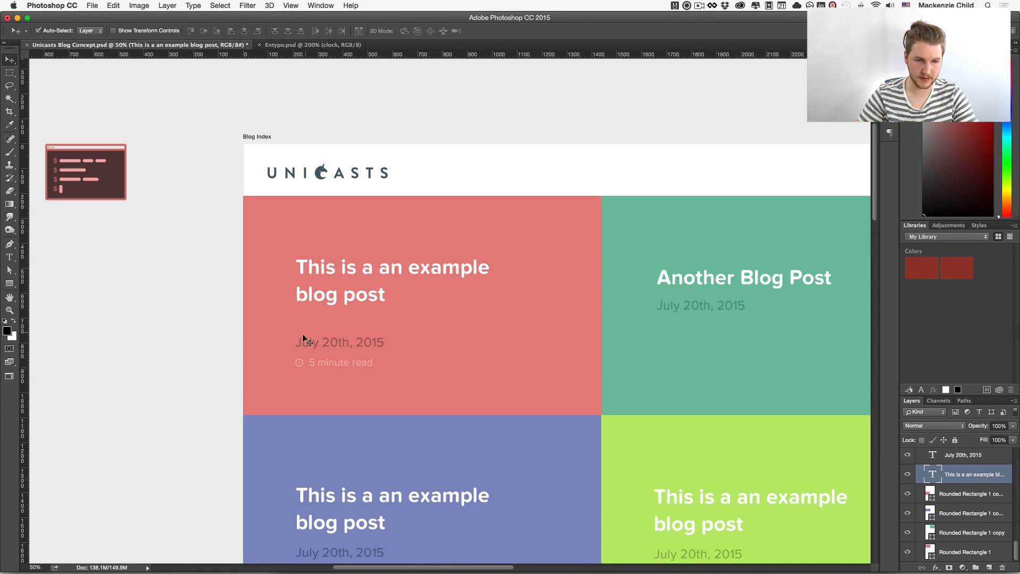
- Scale up the clock icon and "5 minute read" text together so the line is slightly wider than the date
left_click(301, 363)
key("super+shift+t")
key("super+shift+z")
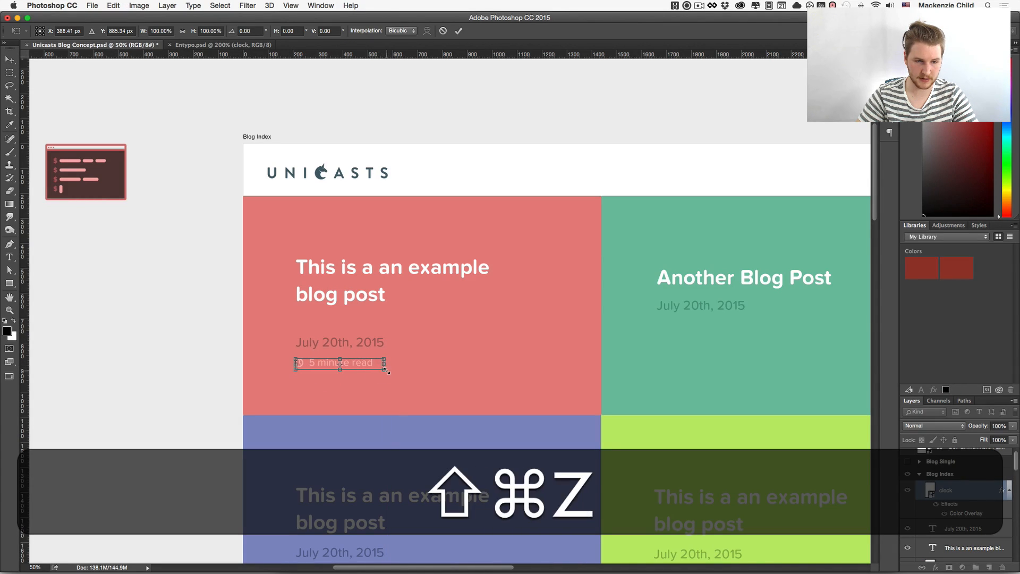
left_click_drag(385, 369, 405, 375)
key("shift+Return")
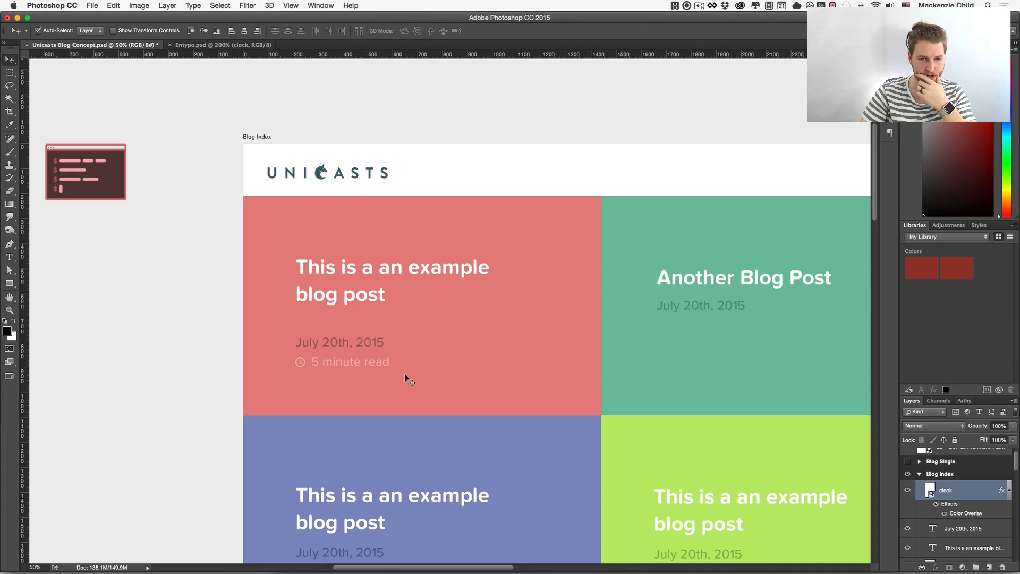
- Move the red tile's text block right and place the terminal illustration to its left, closing up the spacing between them
scroll(175, 258, "down", 1)
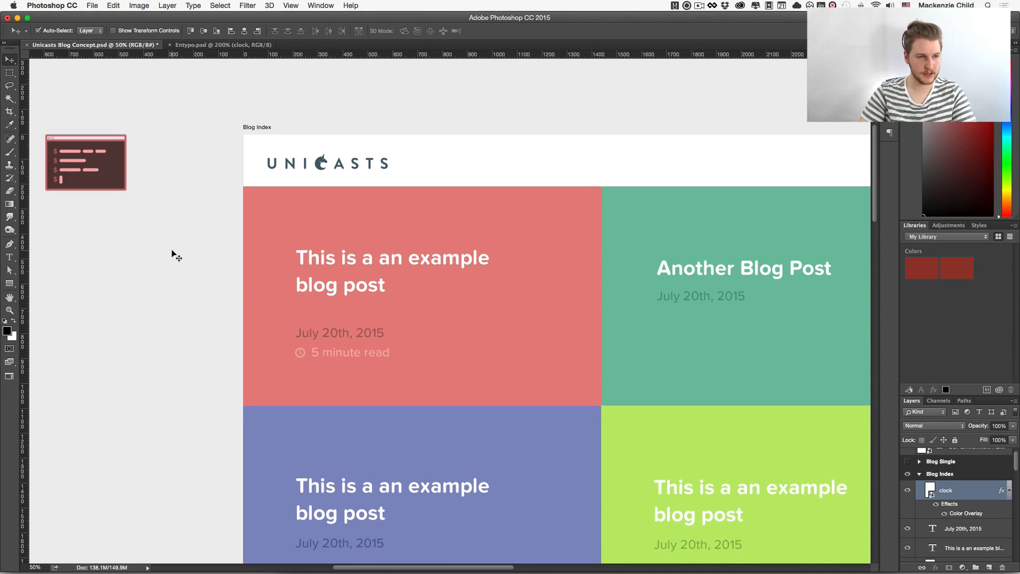
key("space")
left_click_drag(384, 349, 339, 357)
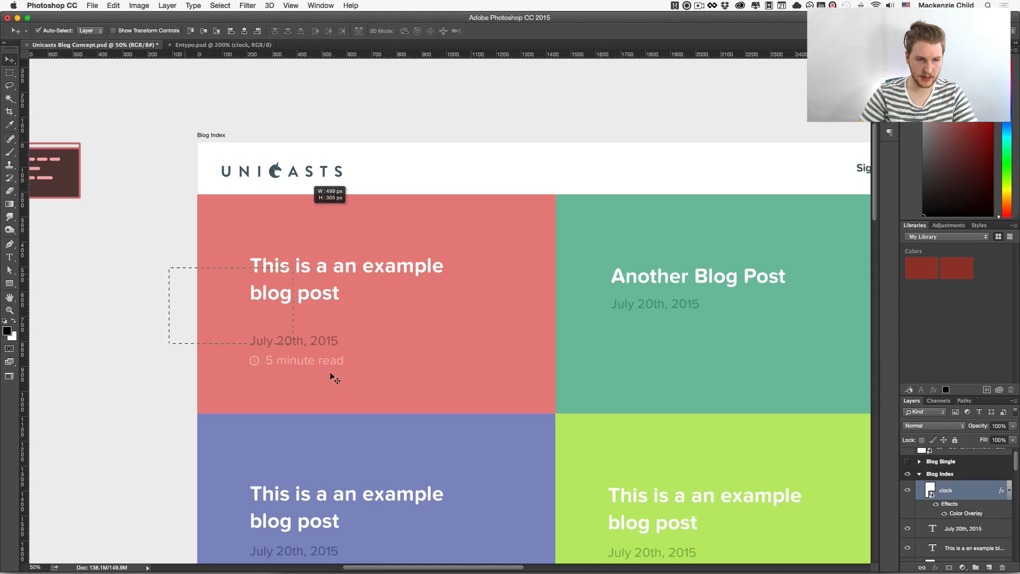
left_click_drag(319, 298, 441, 299)
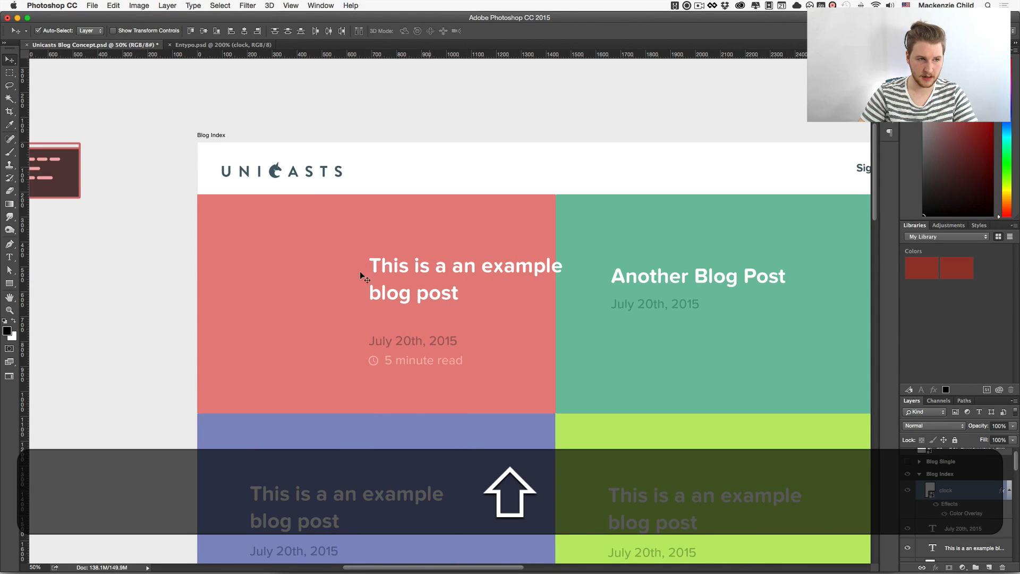
left_click_drag(75, 186, 316, 317)
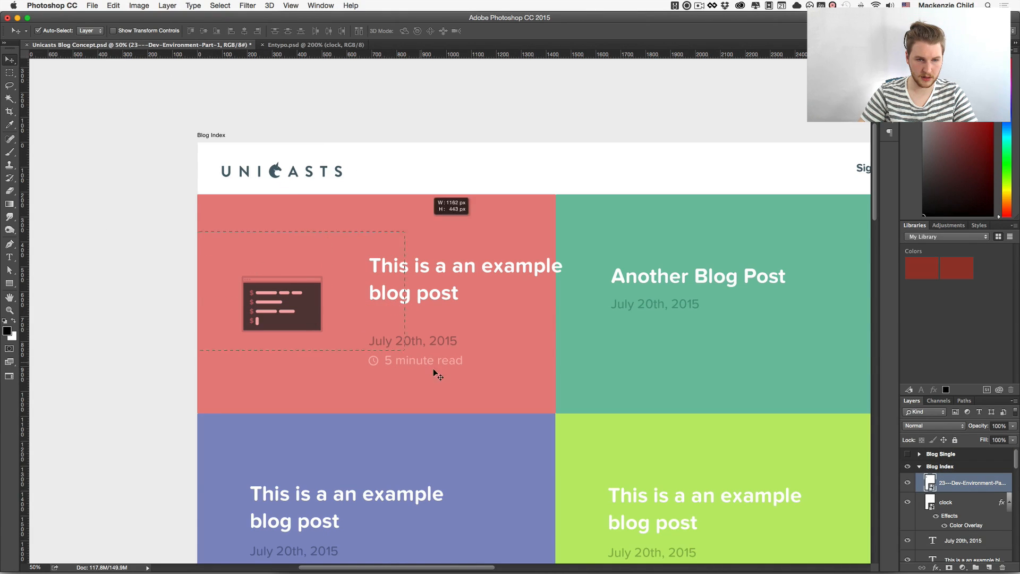
left_click(377, 362, "shift")
left_click_drag(405, 296, 380, 296)
- Try breaking the red tile's title before "example" and undo the line break
scroll(382, 296, "down", 5)
key("t")
left_click(486, 210)
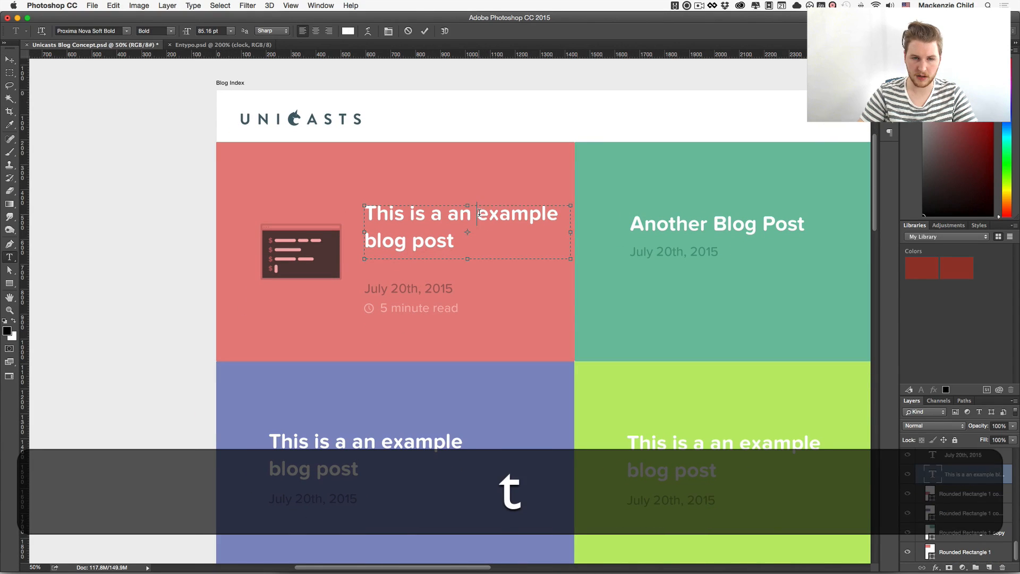
key("Return")
key("super+Return")
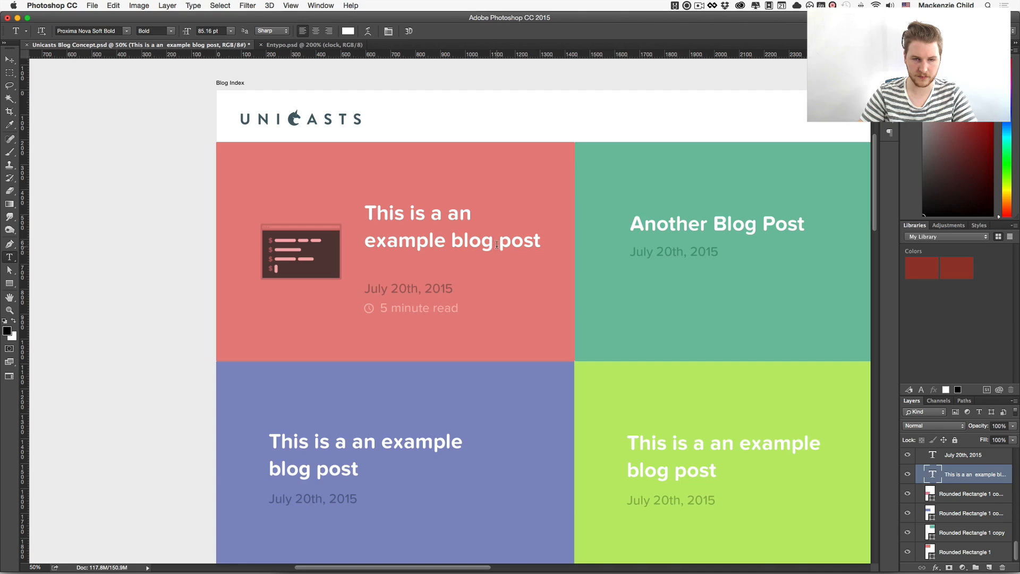
key("alt+super+z")
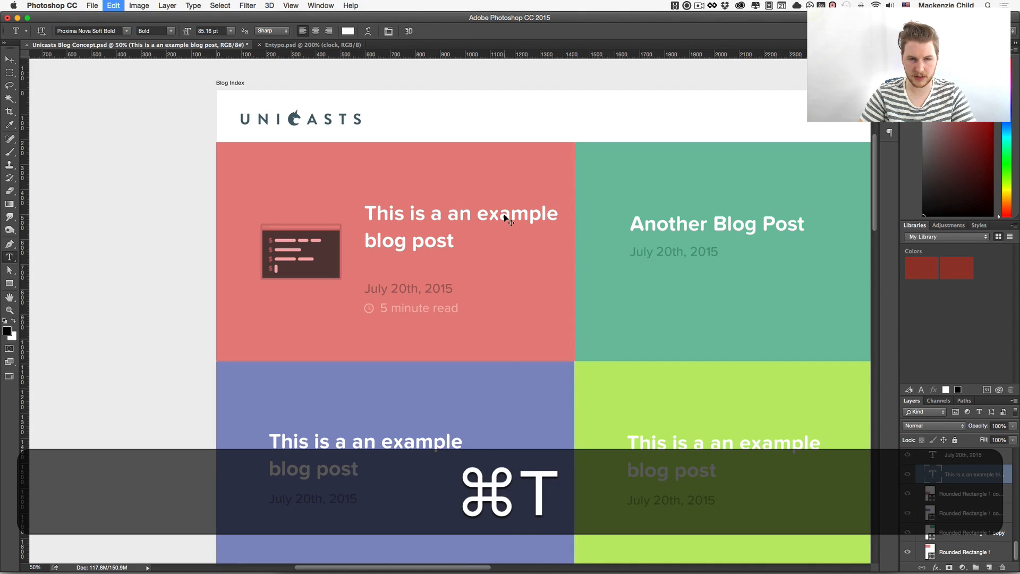
- Scale the red tile's title down slightly
key("super+t")
left_click_drag(561, 257, 529, 312)
scroll(552, 257, "down", 1)
key("Return")
- Move the red tile's date, clock icon and reading time up together, closer to the title
key("v")
left_click(391, 331)
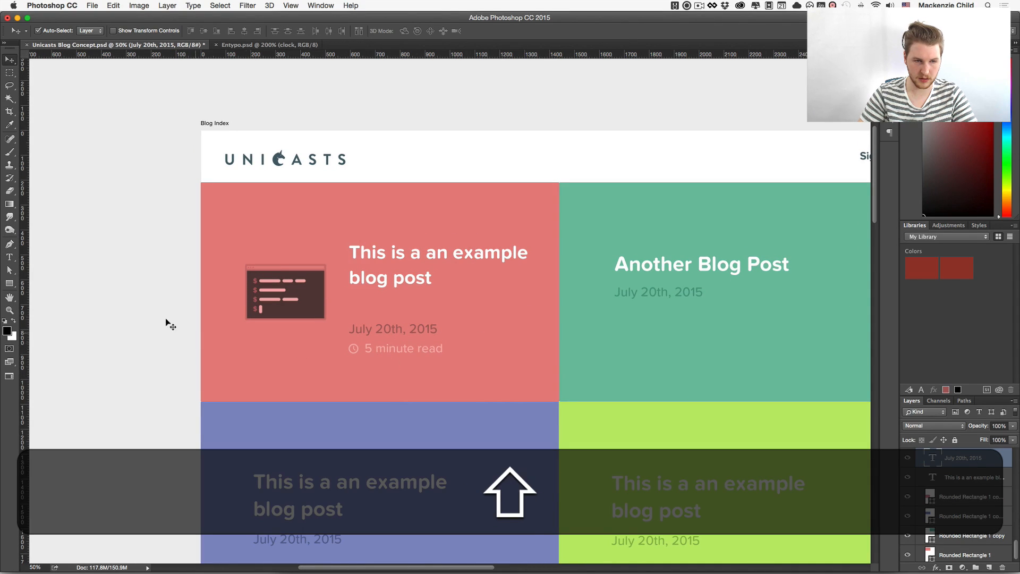
left_click(285, 311, "shift")
left_click(290, 341, "shift")
left_click_drag(365, 330, 365, 321)
- Lower the red tile's text block slightly and nudge the terminal illustration left and down beside it
scroll(372, 297, "down", 2)
left_click_drag(401, 257, 400, 262)
scroll(401, 256, "down", 3)
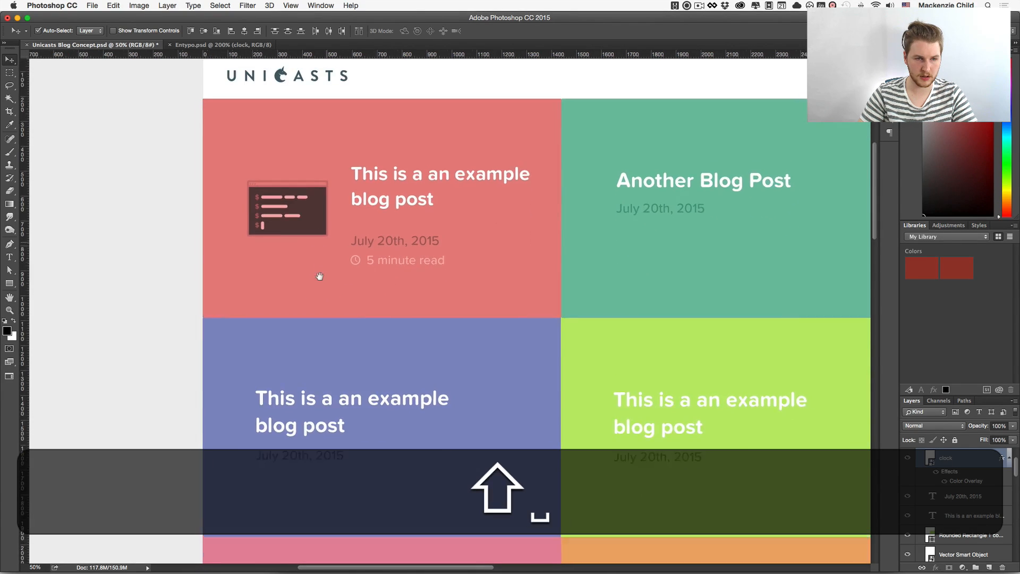
scroll(300, 260, "up", 2)
scroll(290, 263, "right", 2)
left_click_drag(285, 263, 282, 265)
scroll(282, 265, "down", 1)
scroll(298, 269, "down", 3)
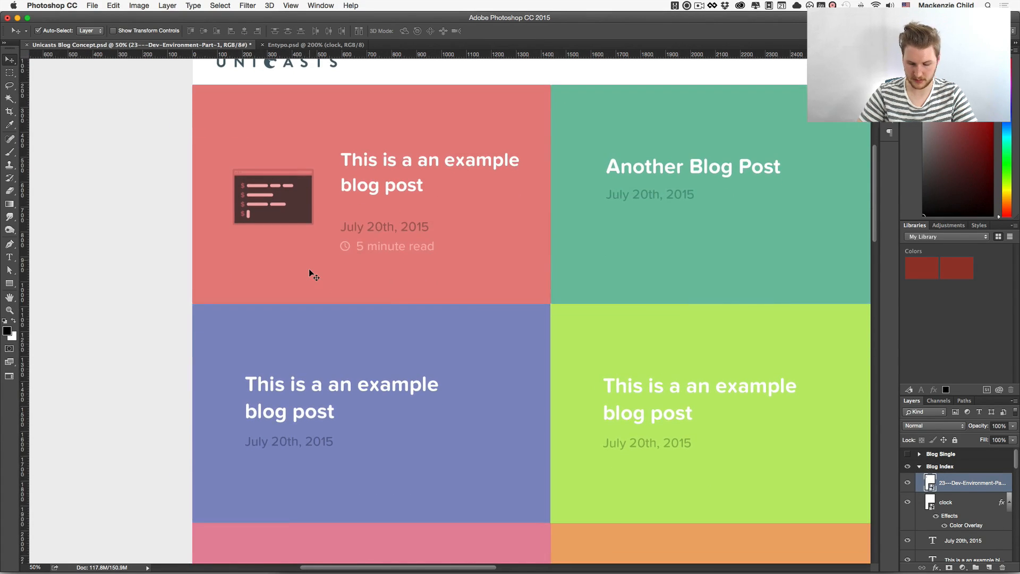
- Rearrange the red tile with the terminal illustration above the title, left-aligned with the title, date and reading time
key("super+minus")
key("super+space")
left_click_drag(607, 306, 542, 337)
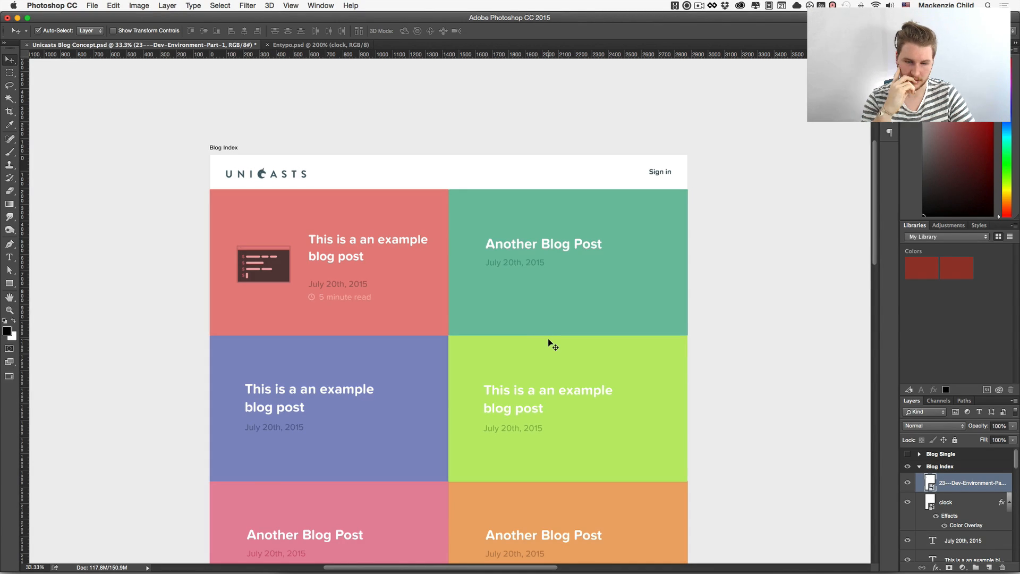
key("super+equal")
key("super+equal")
key("super+space")
left_click_drag(300, 239, 589, 397)
left_click_drag(421, 415, 566, 294)
left_click_drag(217, 278, 640, 488)
left_click_drag(580, 307, 441, 339)
key("space")
left_click_drag(547, 392, 360, 316)
key("super+minus")
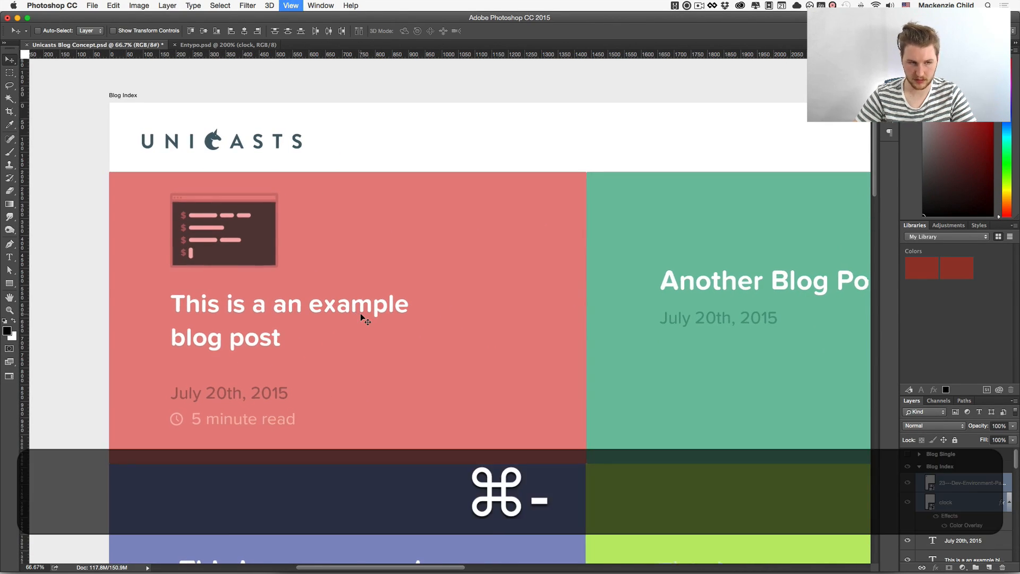
key("super+minus")
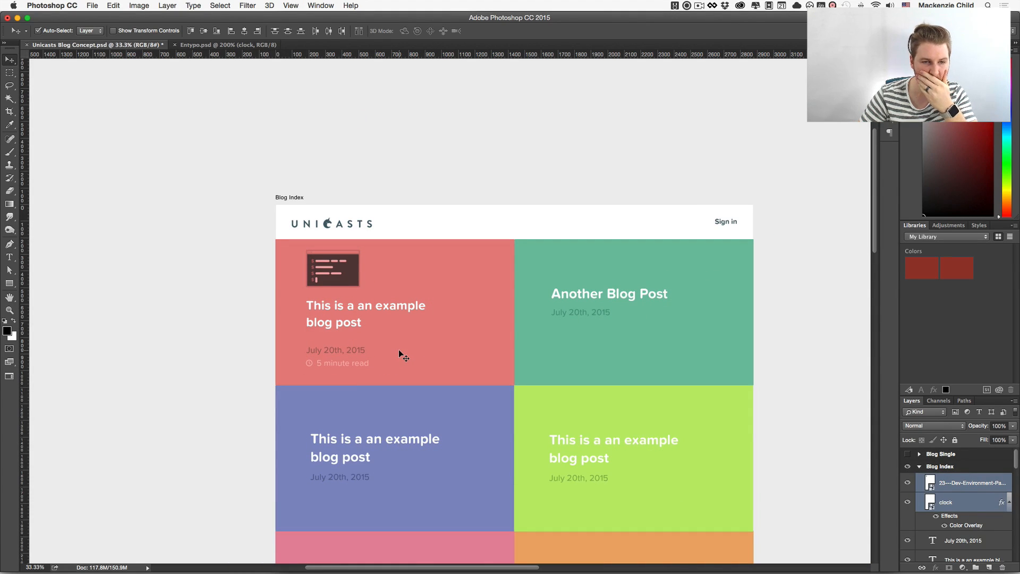
- Delete the terminal illustration from the red tile
left_click(253, 299)
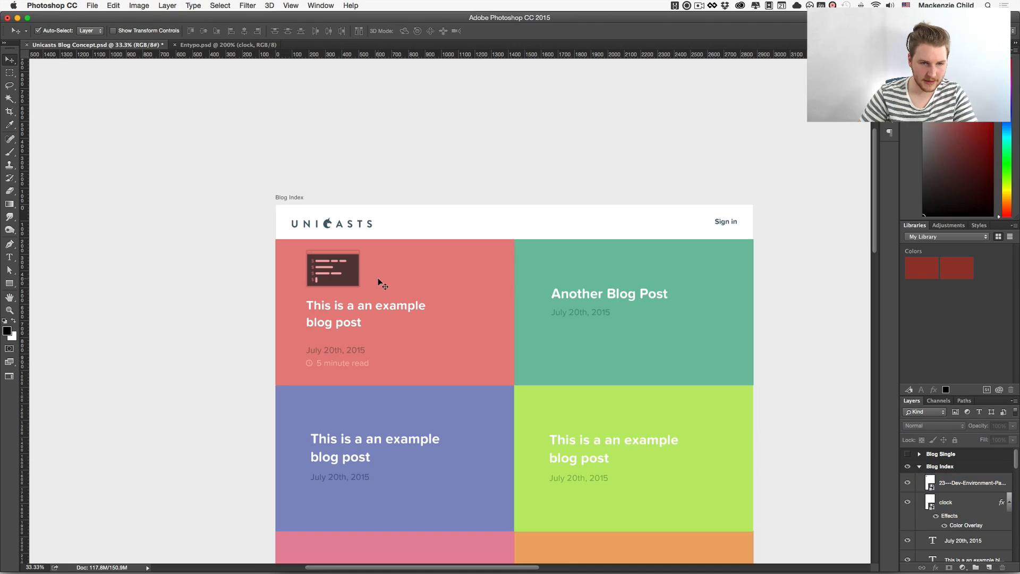
left_click(356, 280)
key("BackSpace")
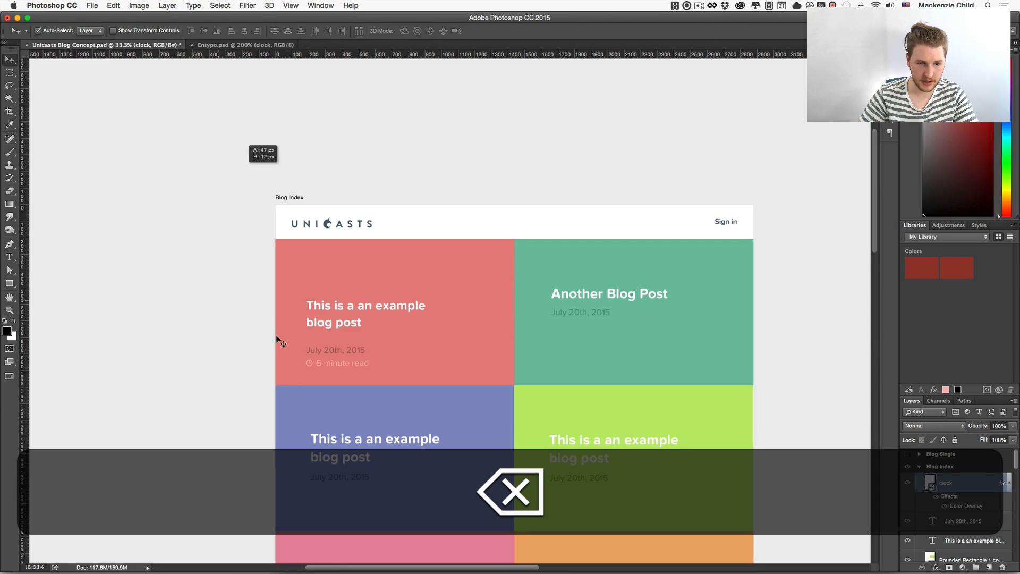
- Move the red tile's text block up and slightly right, roughly in line with the purple tile's title
left_click_drag(396, 306, 396, 288)
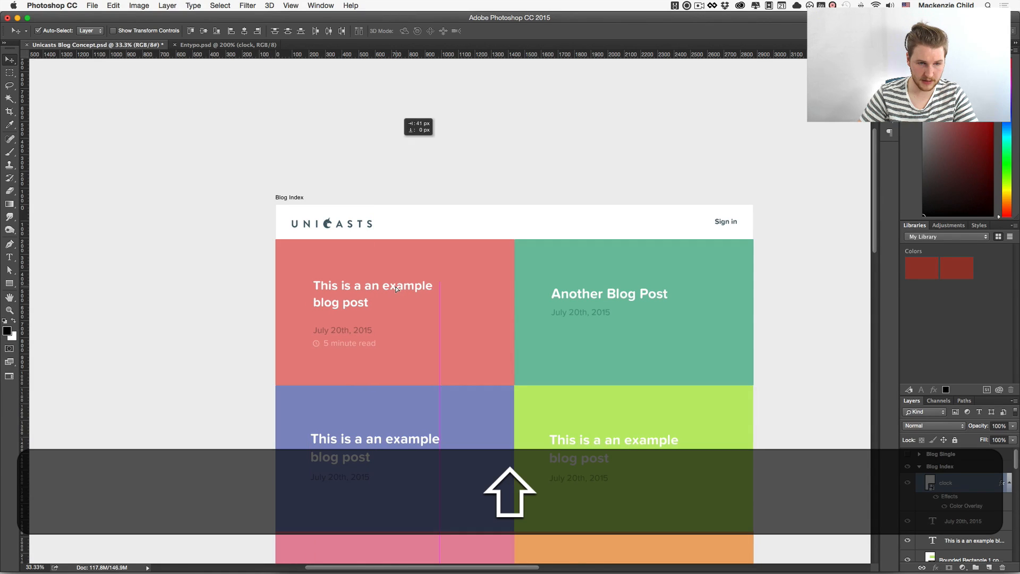
scroll(395, 289, "down", 2)
left_click(173, 284)
- Move the clock icon and reading time up beside the red tile's date, on the same line
left_click_drag(614, 315, 556, 327)
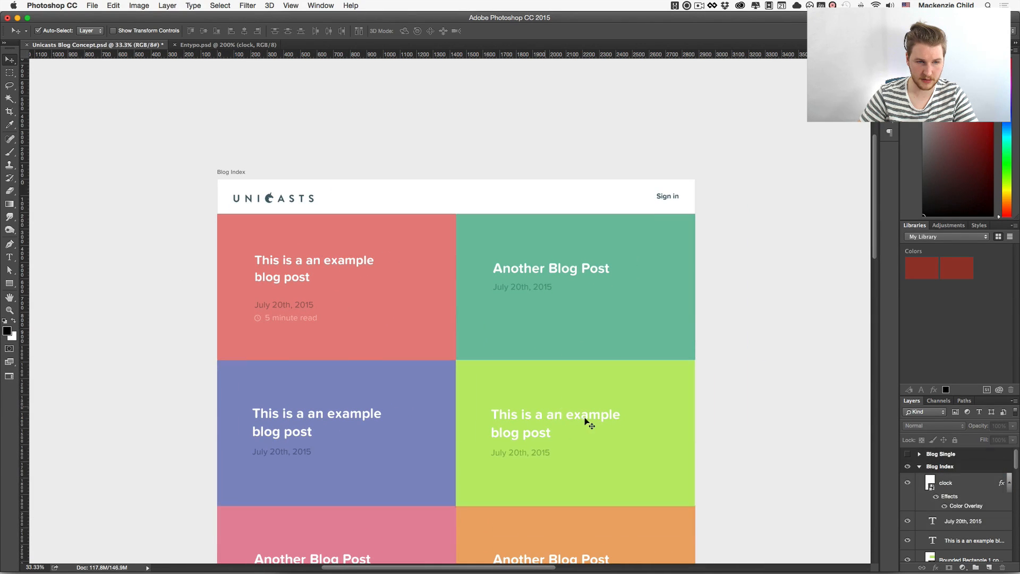
left_click(276, 326, "shift")
left_click_drag(276, 319, 354, 309)
key("Up")
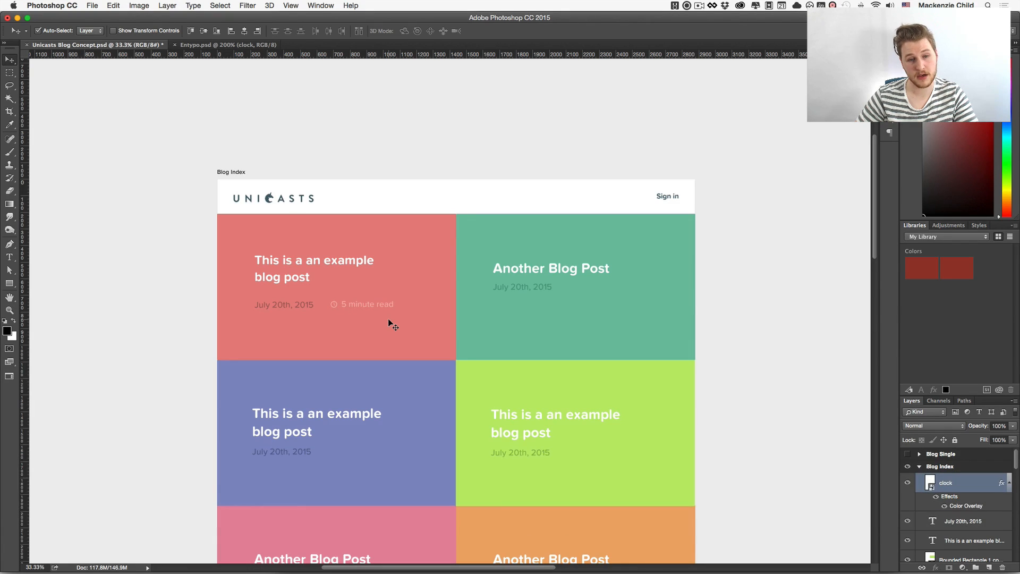
key("Down")
key("Up")
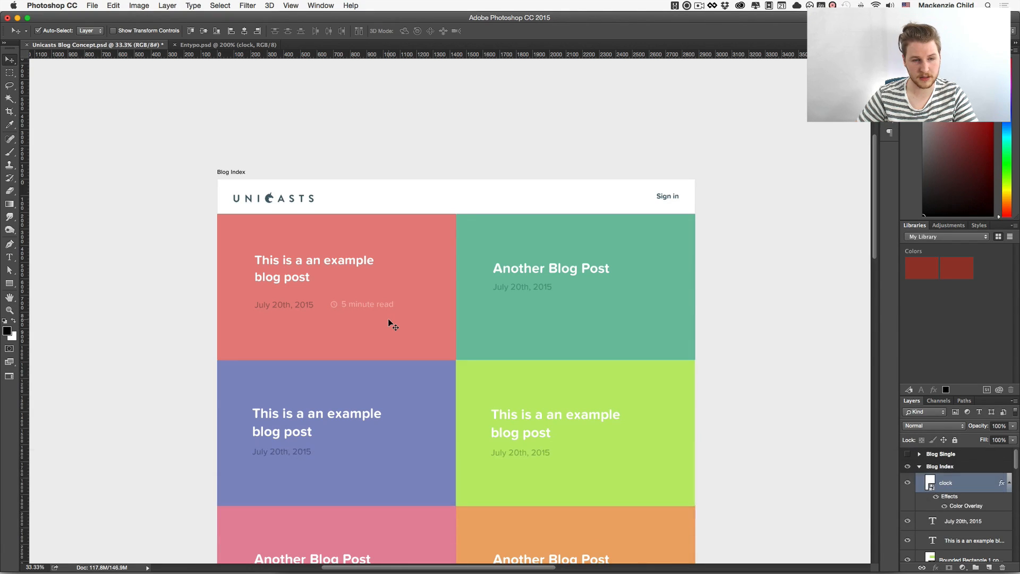
- Lower the red tile's title, date, clock icon and reading time together slightly
left_click(378, 344, "super")
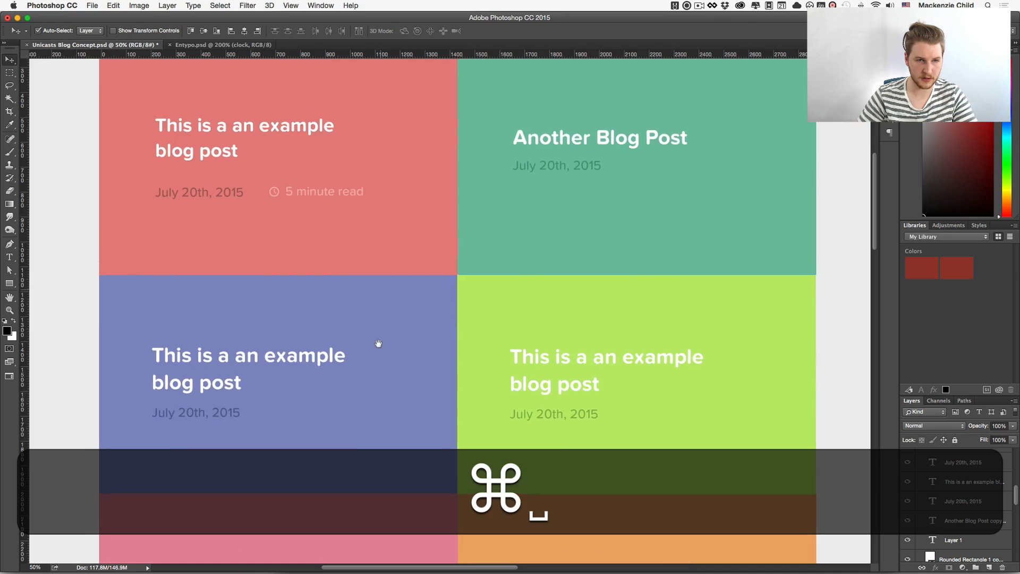
left_click_drag(378, 343, 380, 374)
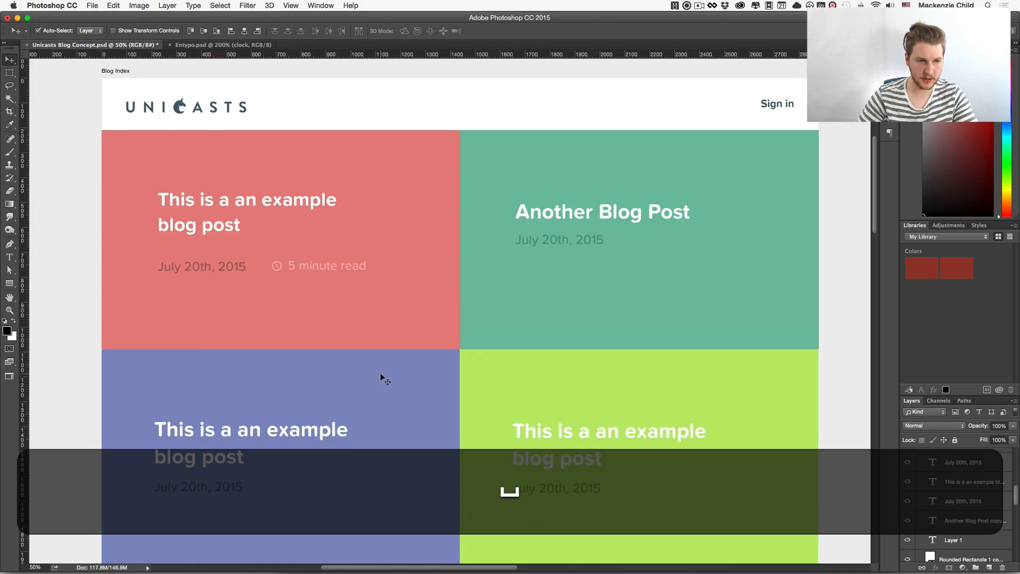
left_click_drag(91, 189, 329, 282)
left_click(292, 285, "shift")
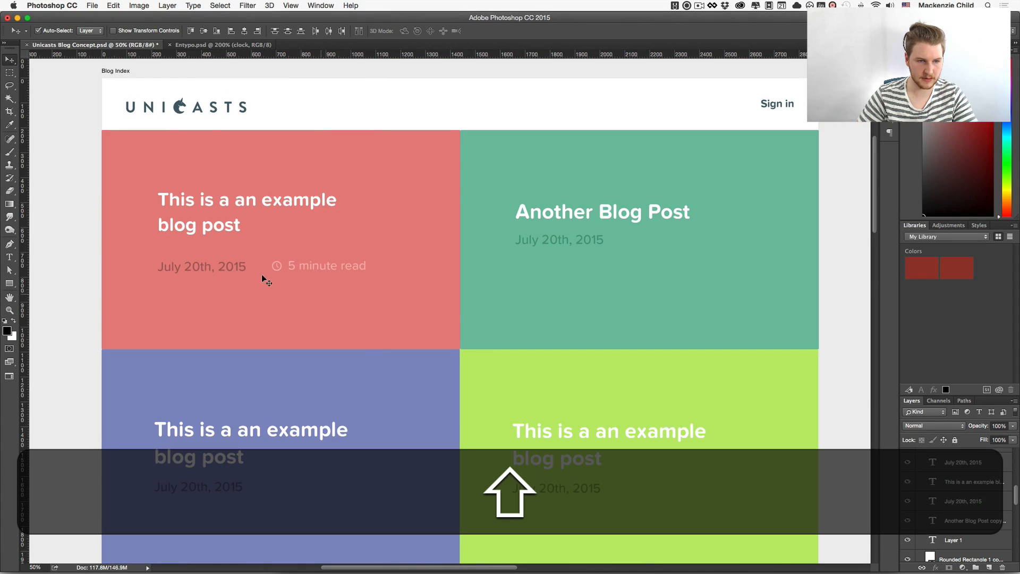
left_click_drag(222, 265, 223, 271)
scroll(222, 271, "down", 1)
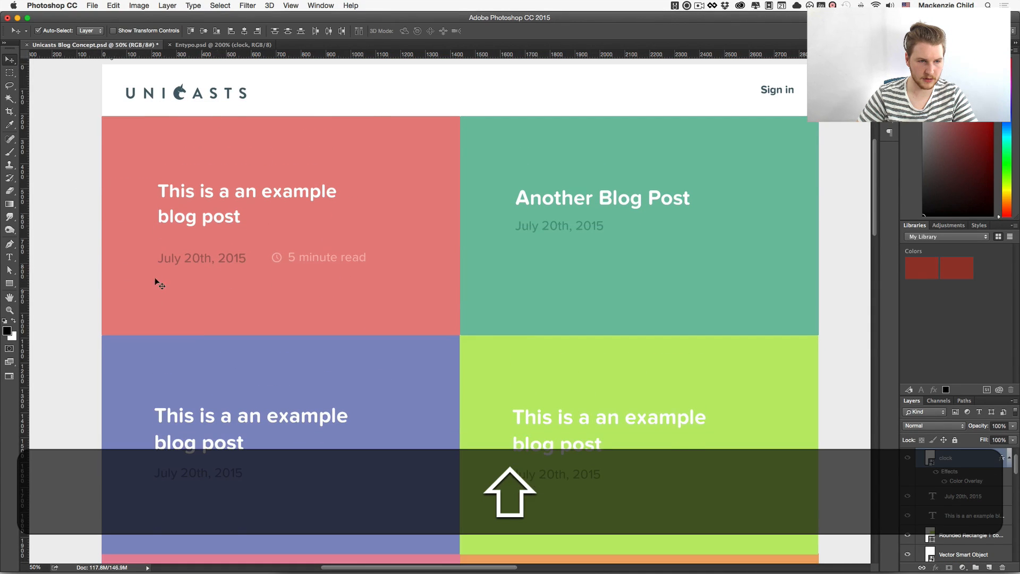
- Copy the date's font size and apply it to "5 minute read" in the red tile, setting it to 52.83 pt
key("t")
left_click(212, 258)
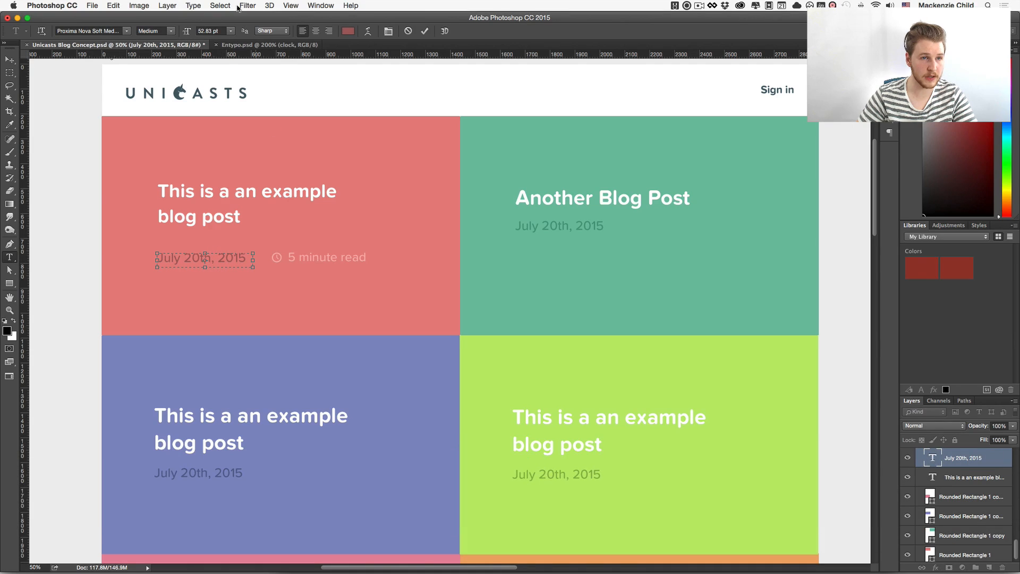
key("super+Return")
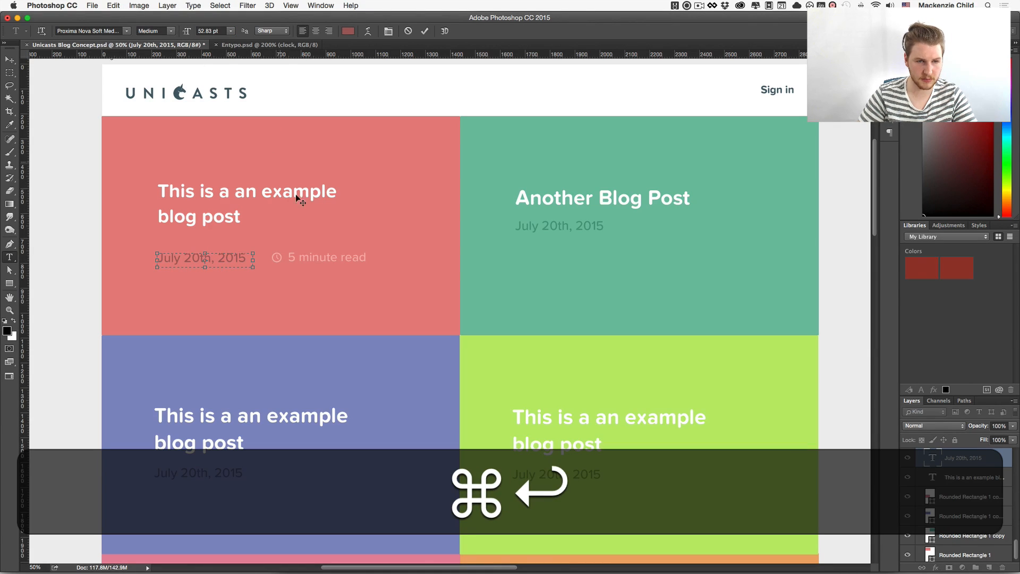
key("super+Return")
left_click(337, 260)
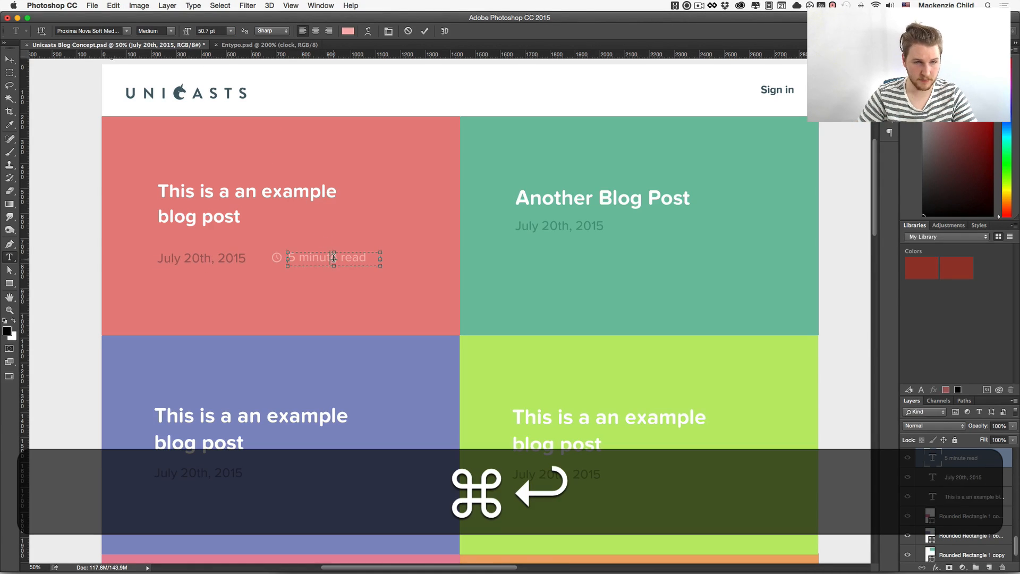
key("super+a")
type("5 minute read")
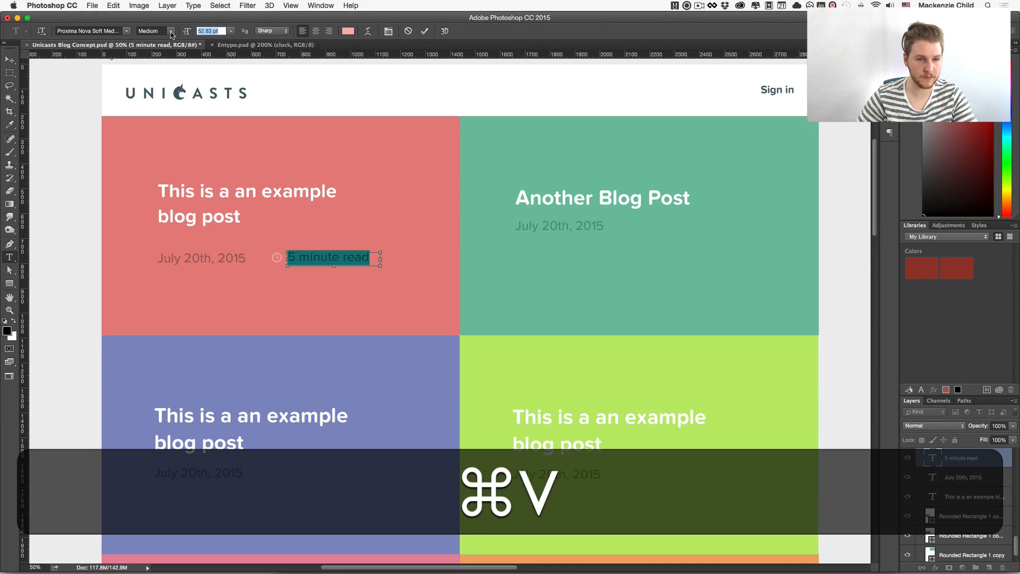
key("super+Return")
- Nudge the red tile's clock icon slightly right, closer to "5 minute read"
key("v")
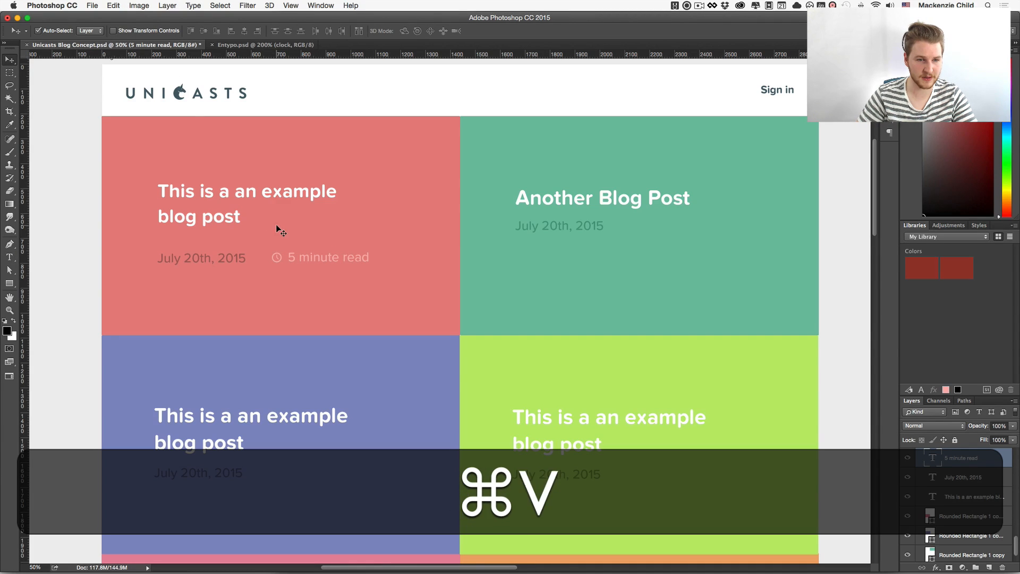
left_click(277, 259)
left_click(279, 260)
left_click(279, 260)
key("Right")
key("Right")
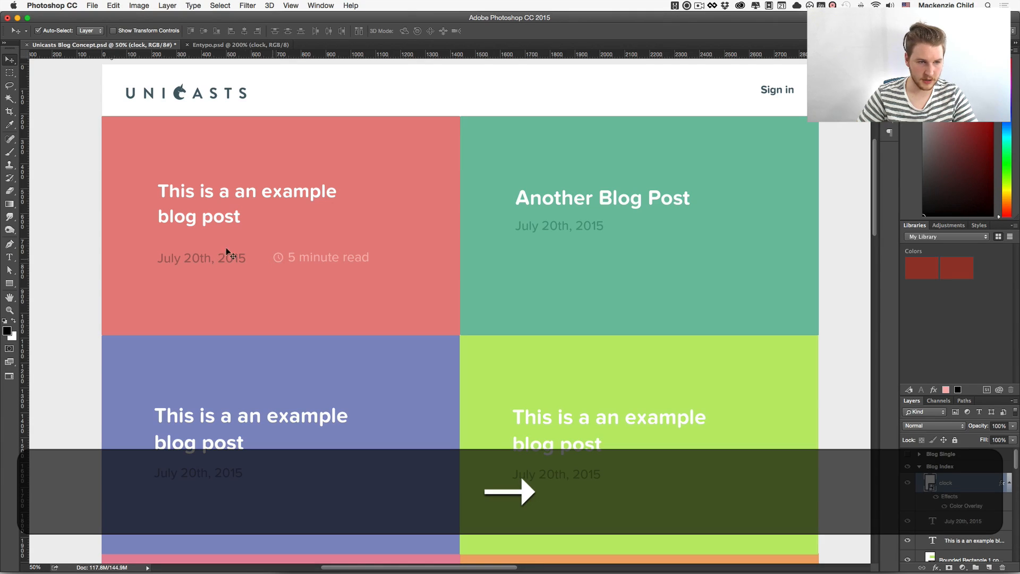
left_click(356, 171)
- Try lowering the date in the green "Another Blog Post" tile and undo the move
left_click_drag(356, 171, 344, 205)
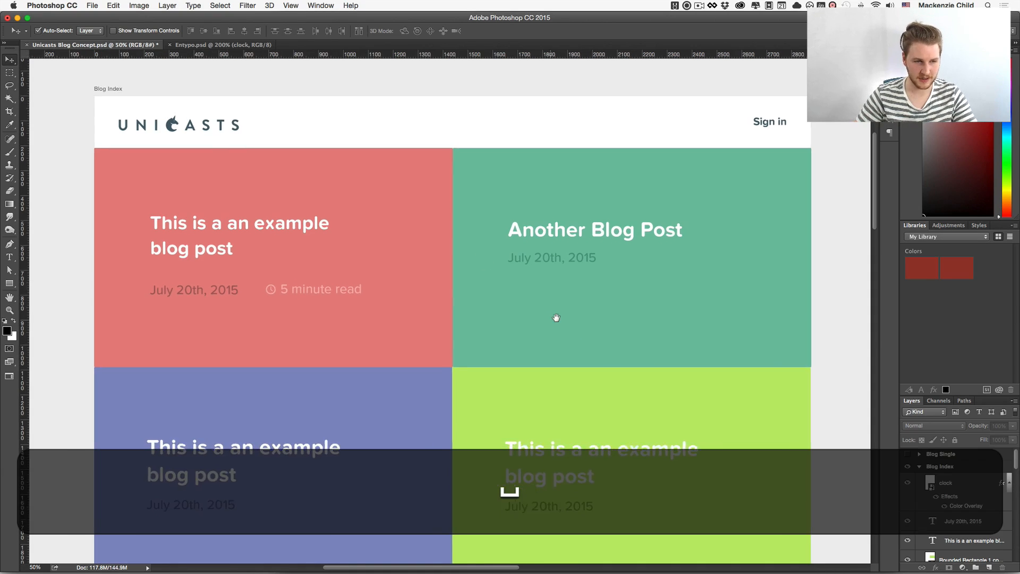
key("super+minus")
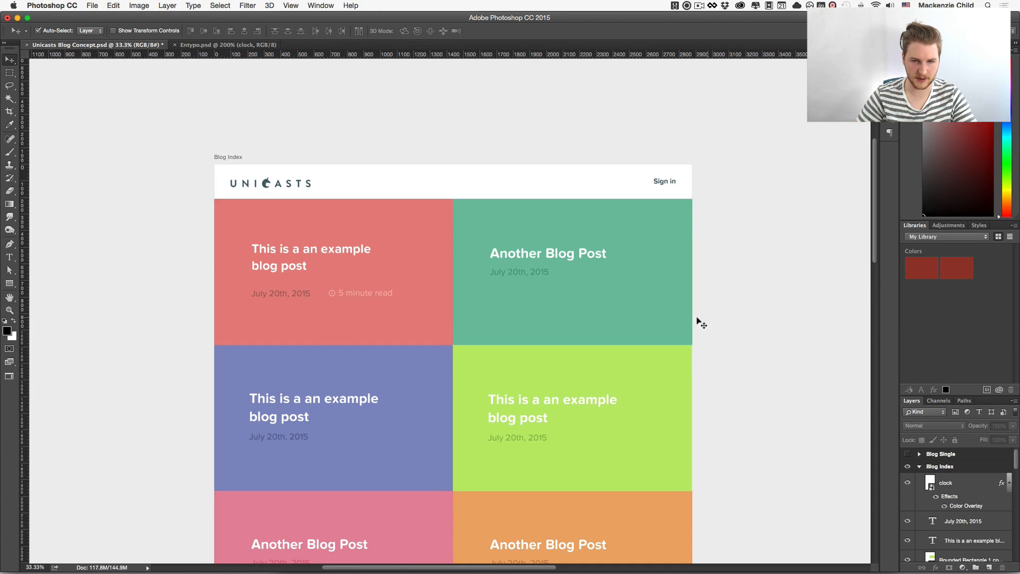
left_click_drag(518, 271, 515, 291)
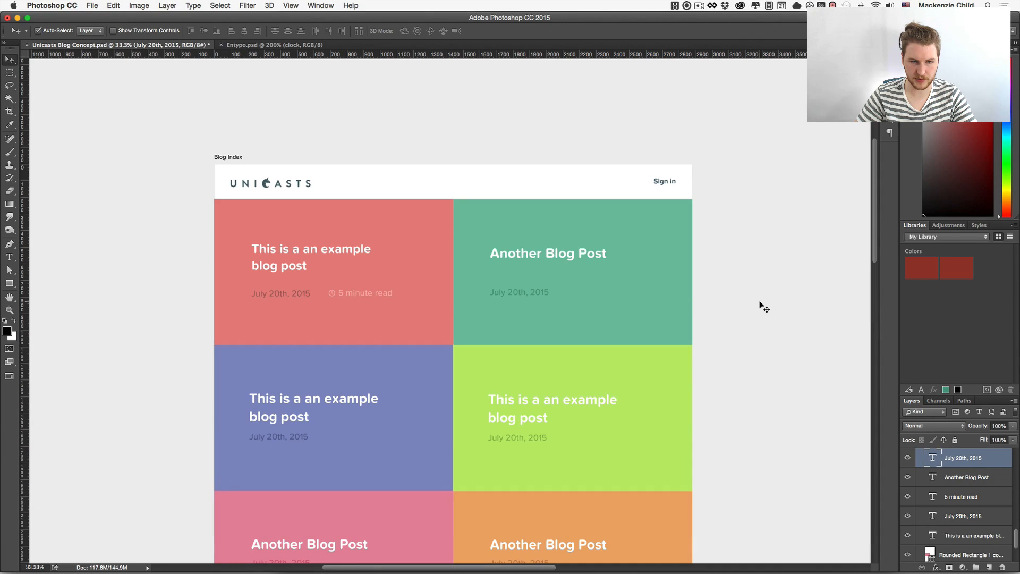
key("alt+super+z")
- Duplicate the red tile's date, clock icon and reading time into the green tile, below its existing date
left_click_drag(227, 291, 364, 300)
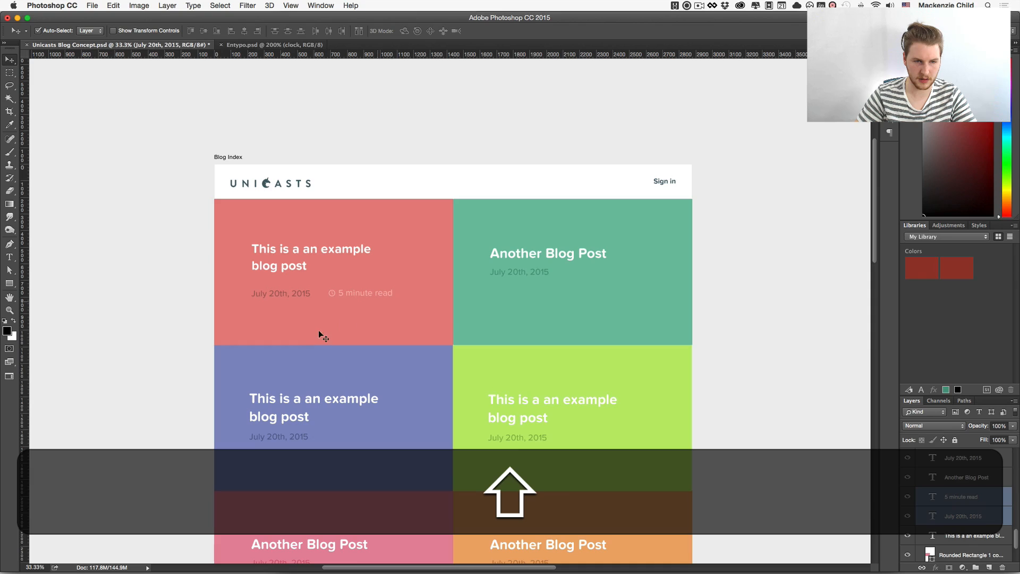
left_click_drag(294, 293, 437, 370)
scroll(522, 292, "down", 3)
- Recolour "5 minute read" in the green "Another Blog Post" tile to the light green 92e1c3
key("z")
key("space")
key("t")
left_click(529, 328)
key("super+a")
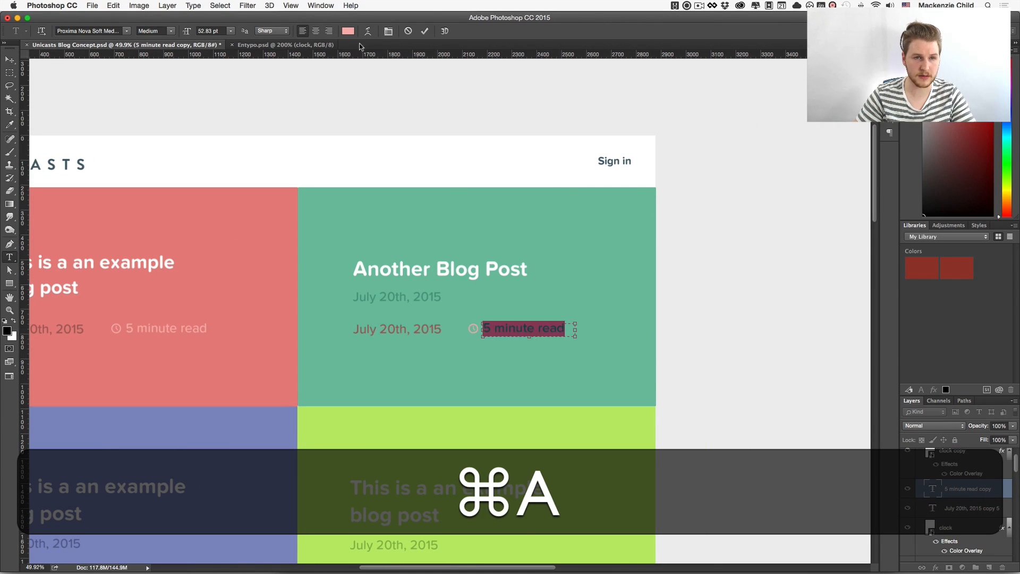
left_click(348, 31)
left_click(479, 231)
left_click_drag(724, 209, 717, 193)
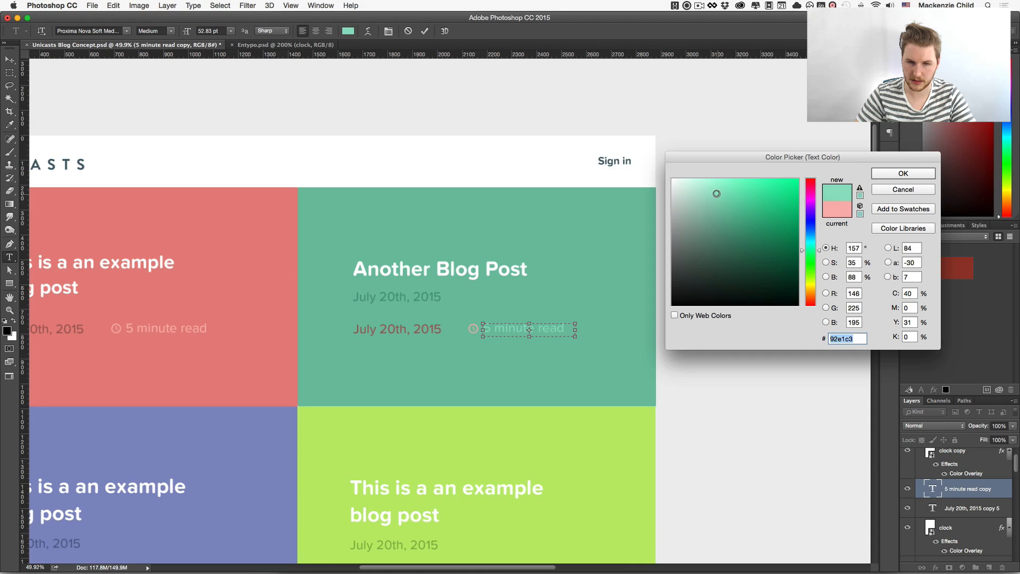
key("super+Return")
- Sample the colour of "5 minute read" in the green tile and apply it as the clock icon's Color Overlay
key("super+v")
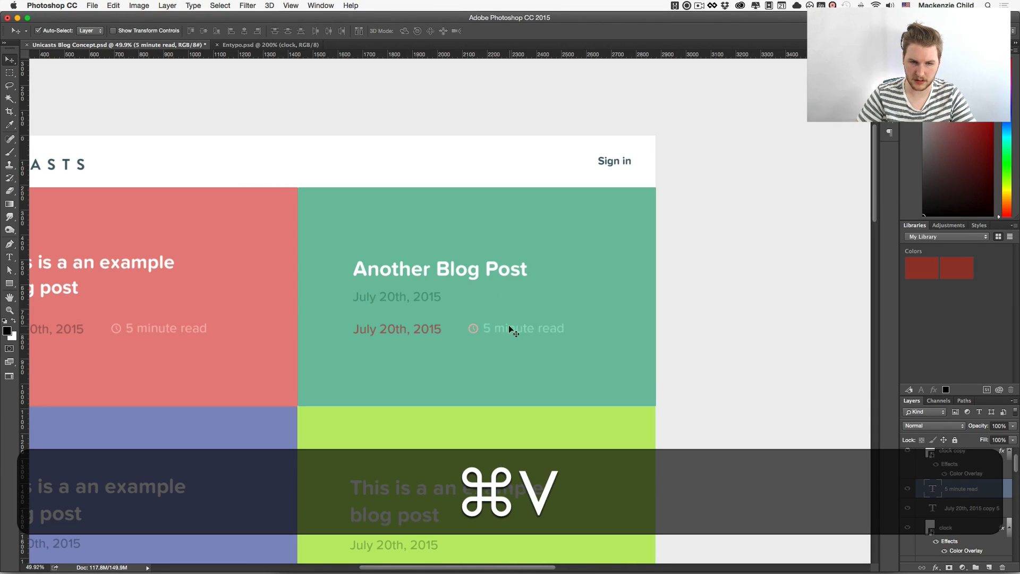
key("shift+super+e")
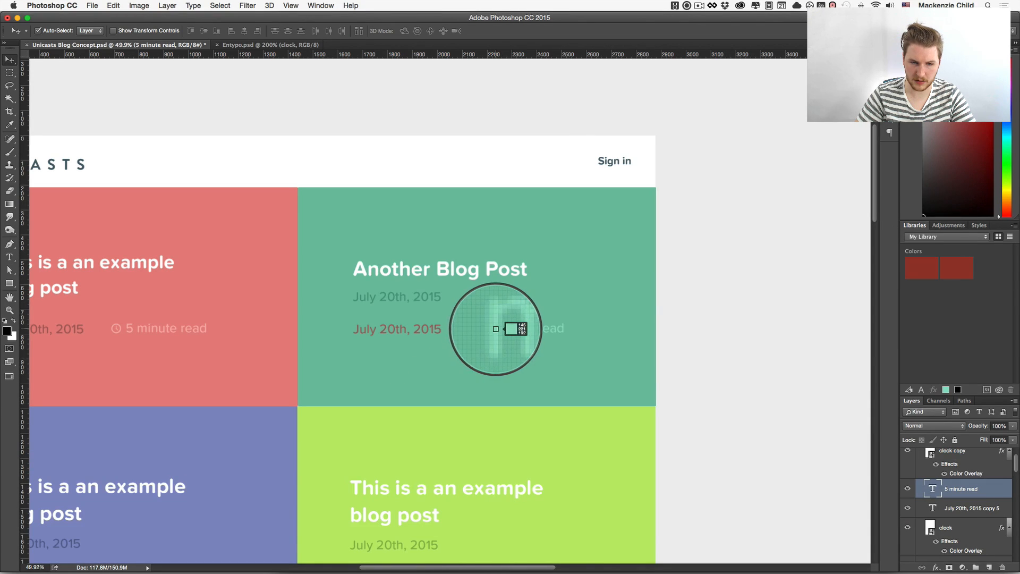
left_click(495, 329)
key("v")
left_click(472, 333)
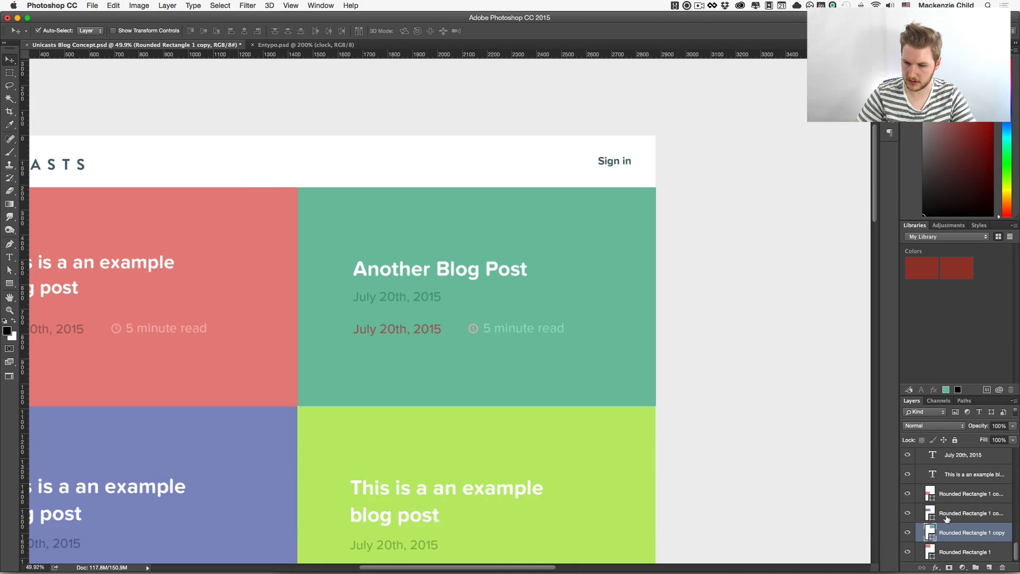
left_click(476, 328)
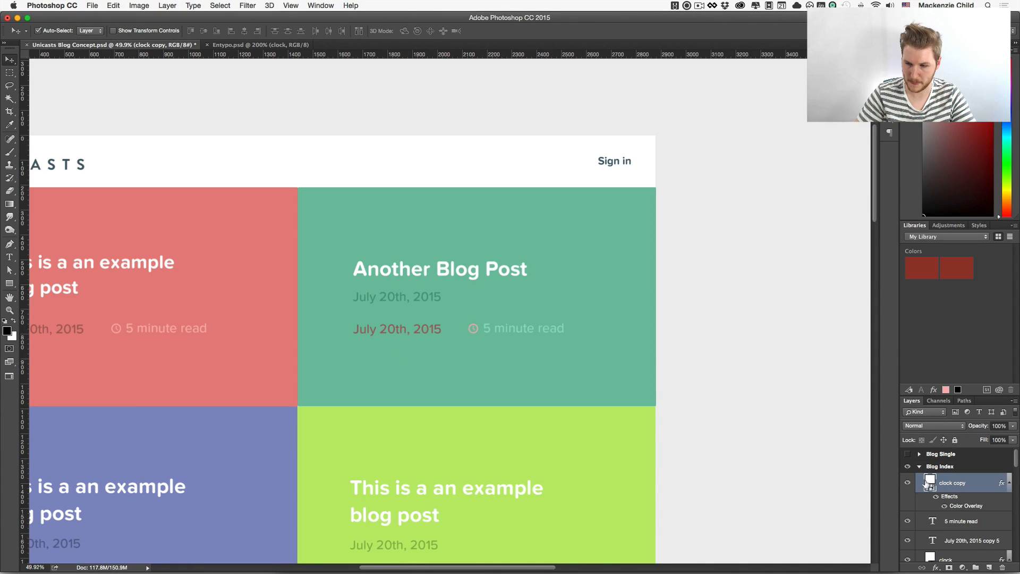
double_click(968, 509)
left_click(614, 153)
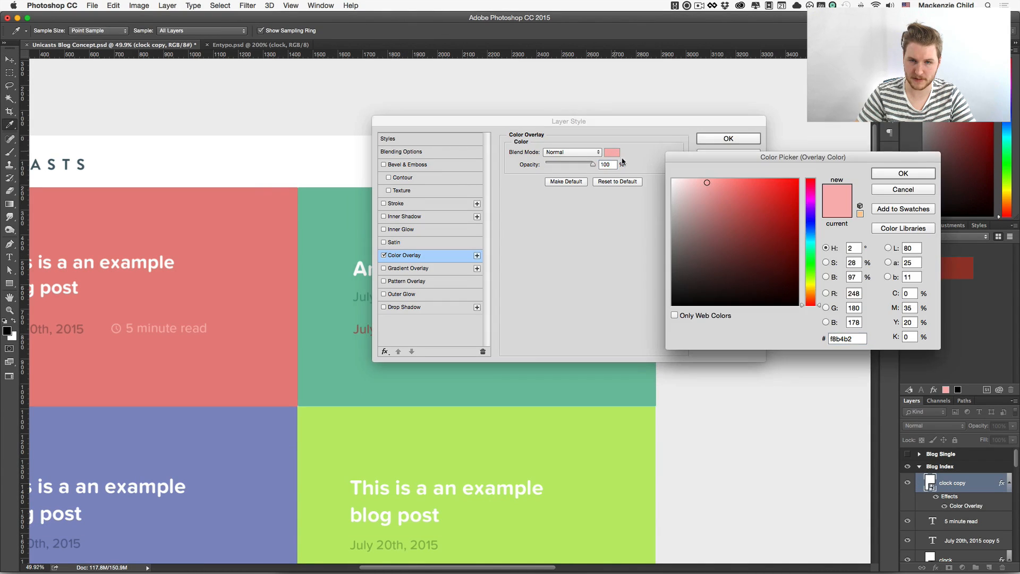
key("super+v")
key("Return")
key("Return")
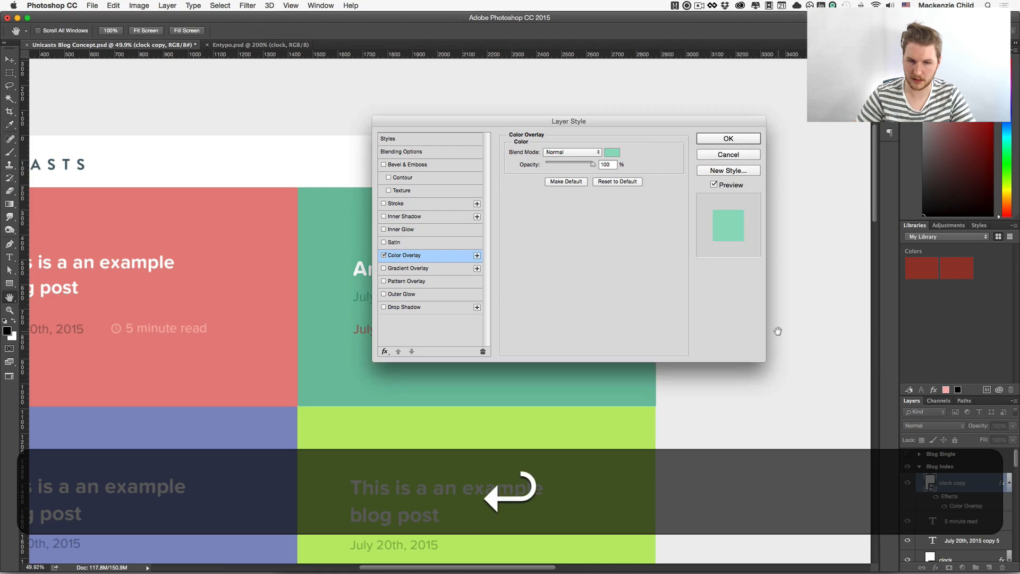
- Sample the original date's colour in the green tile and apply it, 559F83, to the duplicated date below
key("t")
left_click(404, 330)
key("super+a")
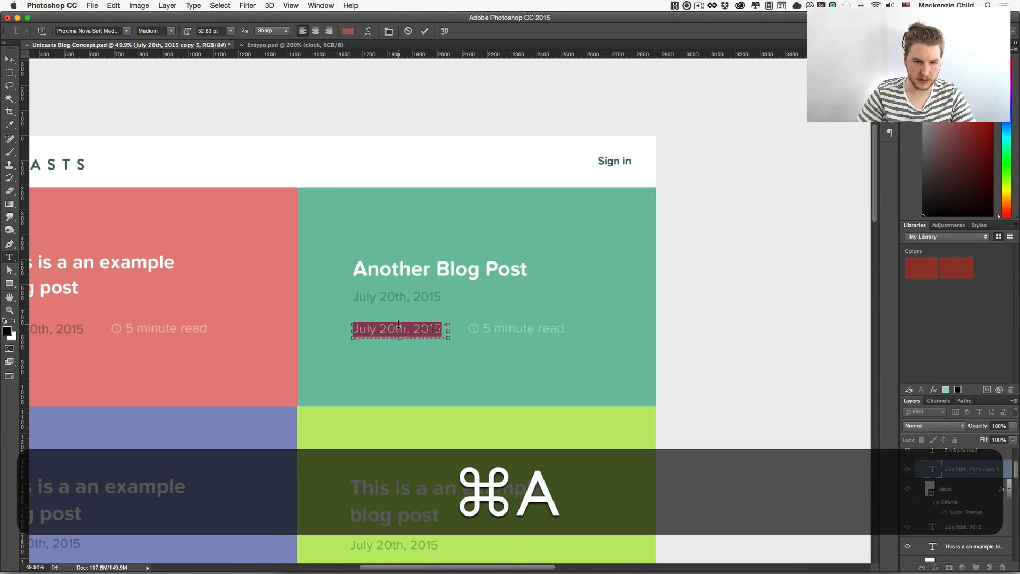
key("shift+super+e")
left_click(396, 300)
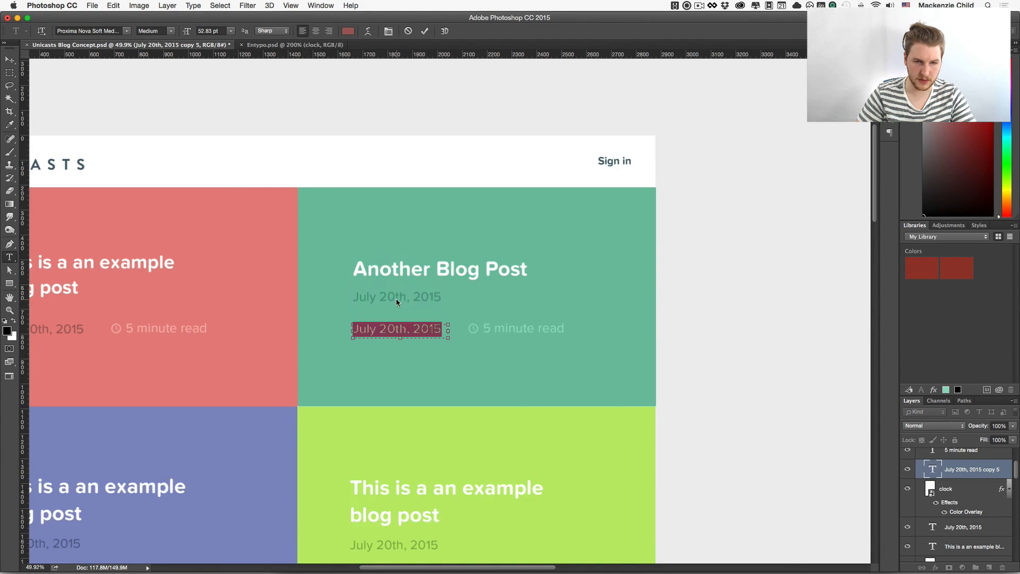
left_click(348, 31)
key("super+v")
key("super+Return")
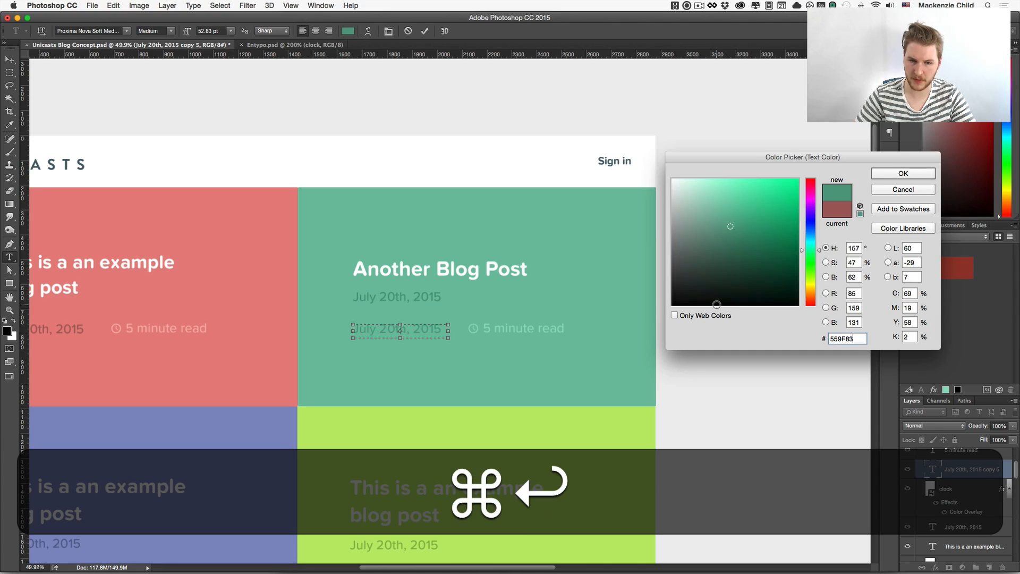
key("super+Return")
- Delete the green tile's original date and move the new date, clock icon and reading time up into its place
key("super+v")
key("BackSpace")
left_click_drag(719, 371, 532, 333)
key("shift+super+z")
key("super+z")
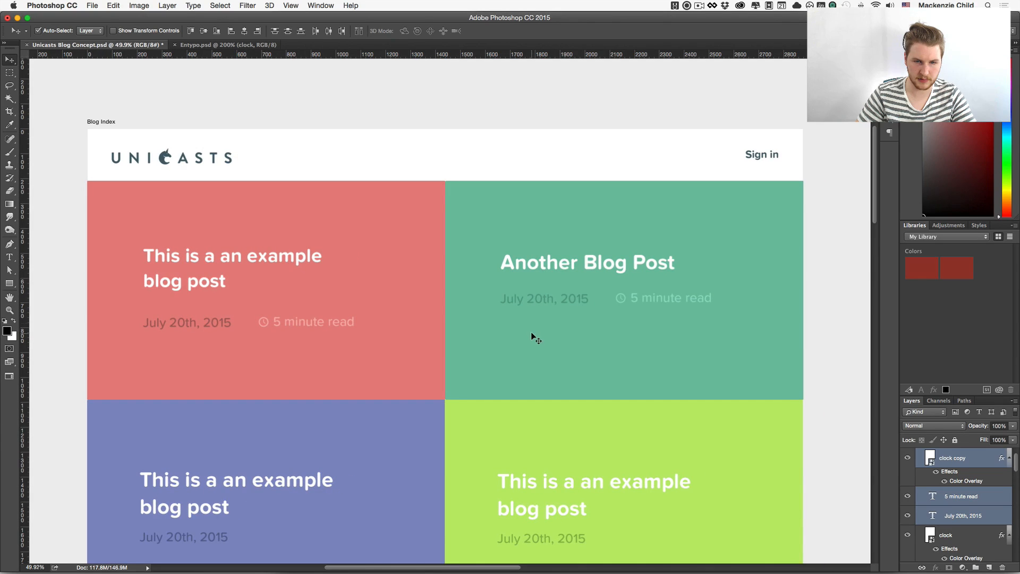
- Try lowering the green tile's date, clock icon and reading time, and return them to just below the title
left_click_drag(528, 299, 527, 322)
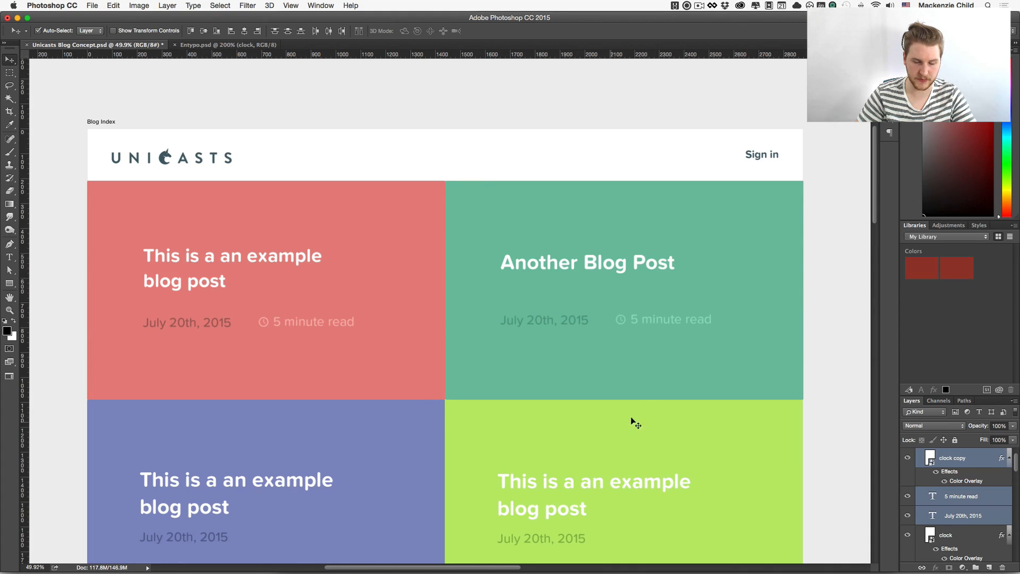
key("super+z")
left_click_drag(560, 319, 560, 301)
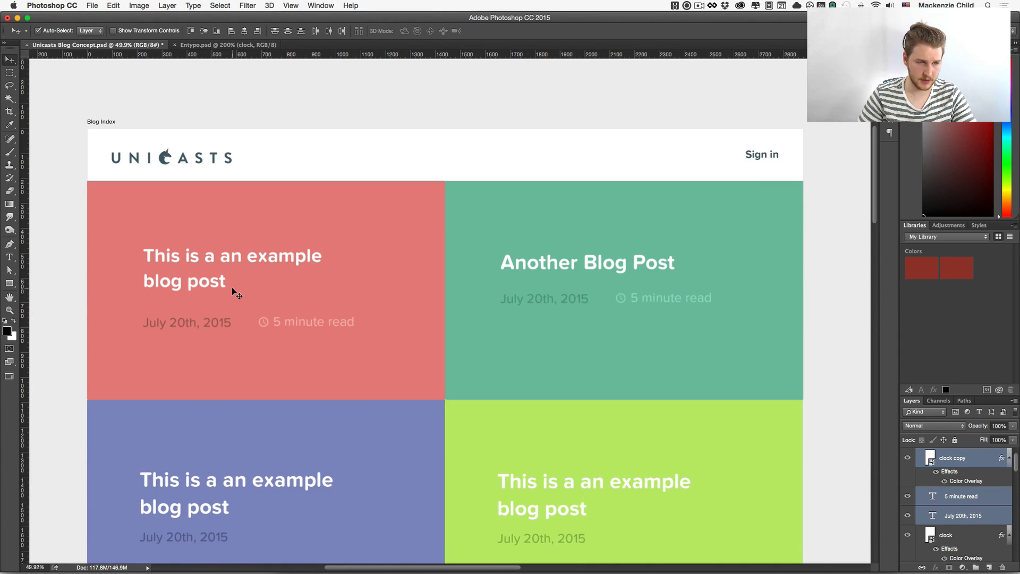
- Switch to Chrome and capture a screenshot of the footer area on the Unicasts screencasts page
key("space")
left_click_drag(501, 426, 467, 399)
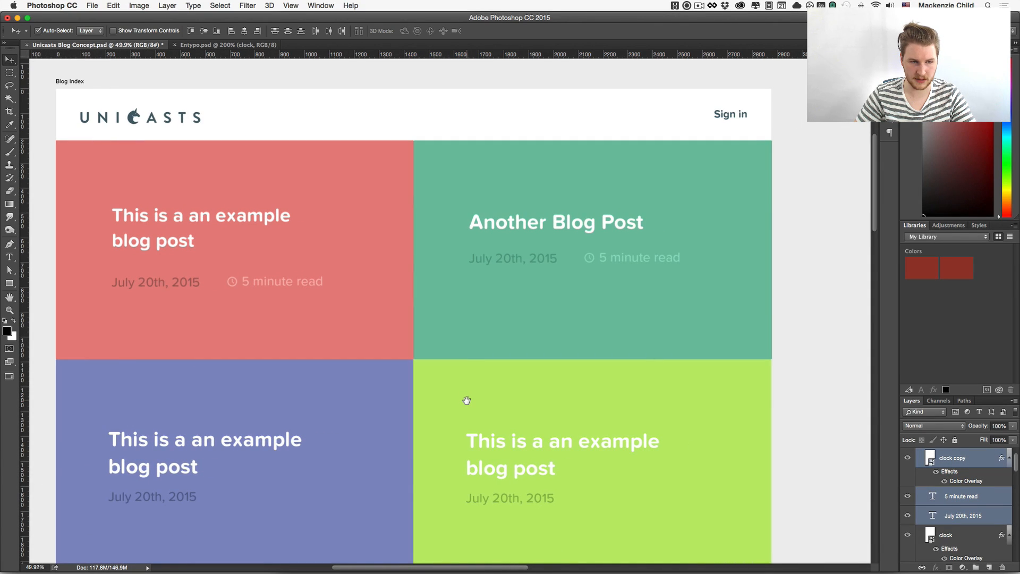
key("super+minus")
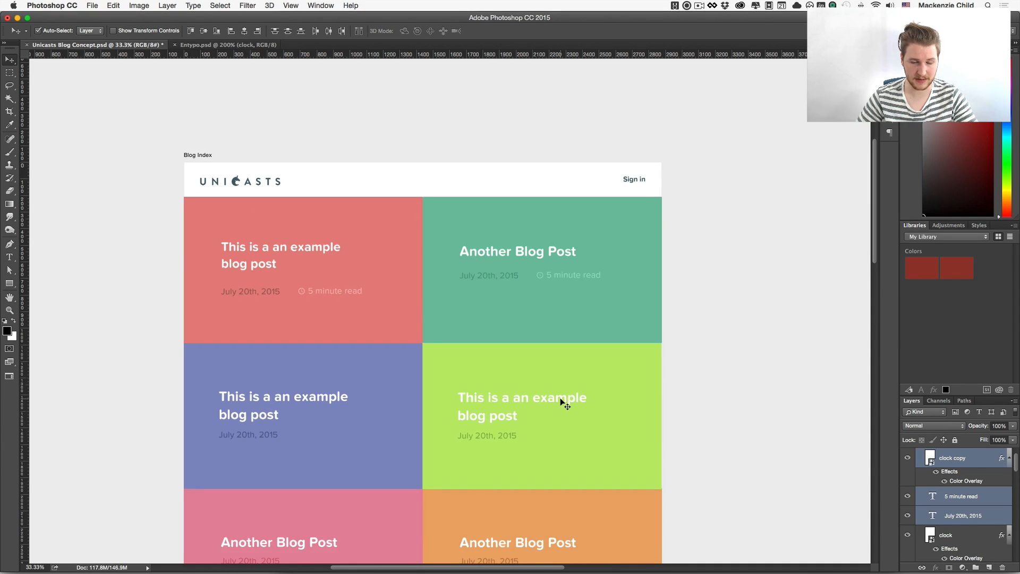
scroll(561, 402, "down", 1)
key("super+Tab")
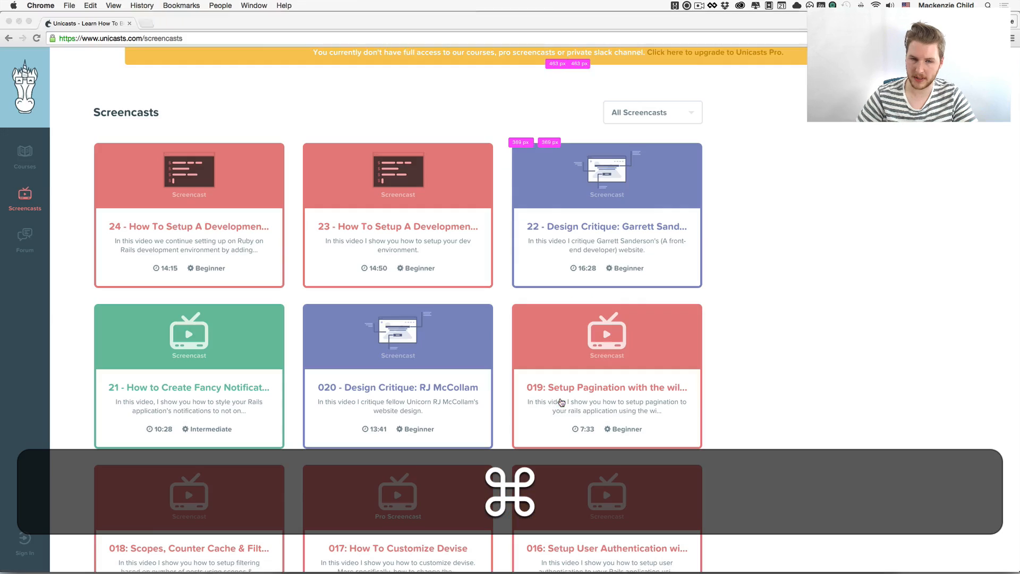
scroll(485, 382, "down", 10)
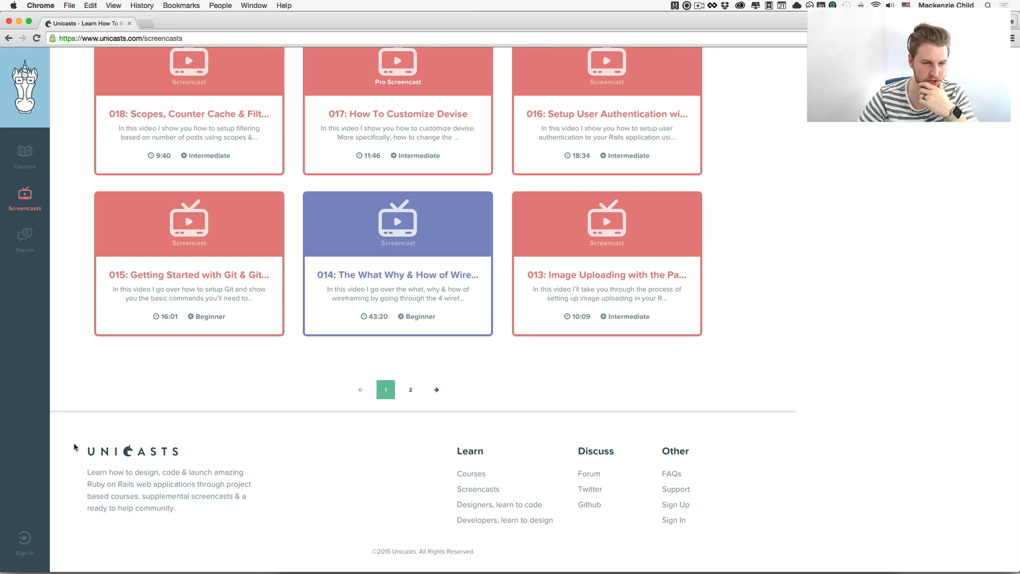
left_click_drag(110, 461, 192, 509)
left_click(395, 498)
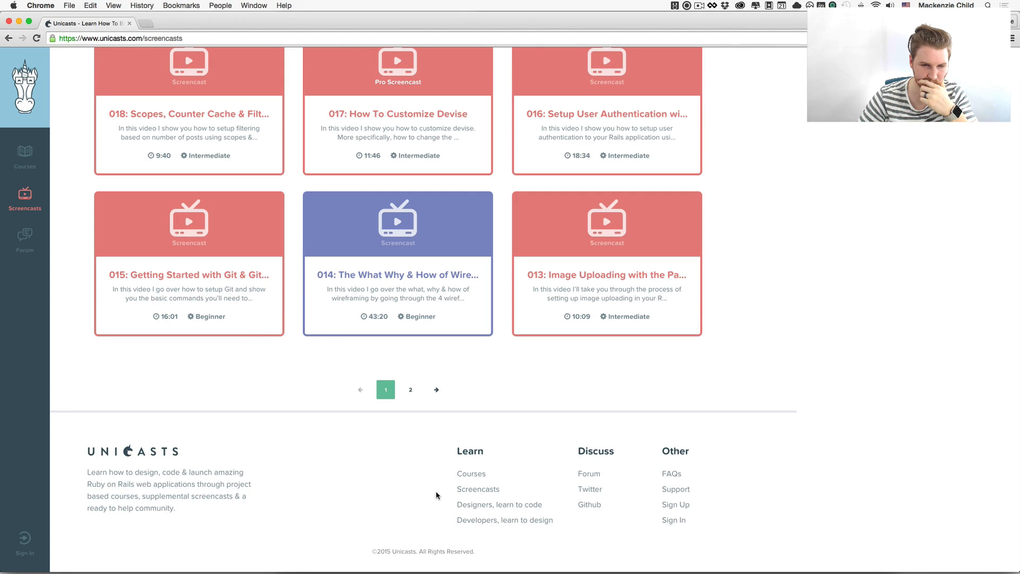
key("shift+super+4")
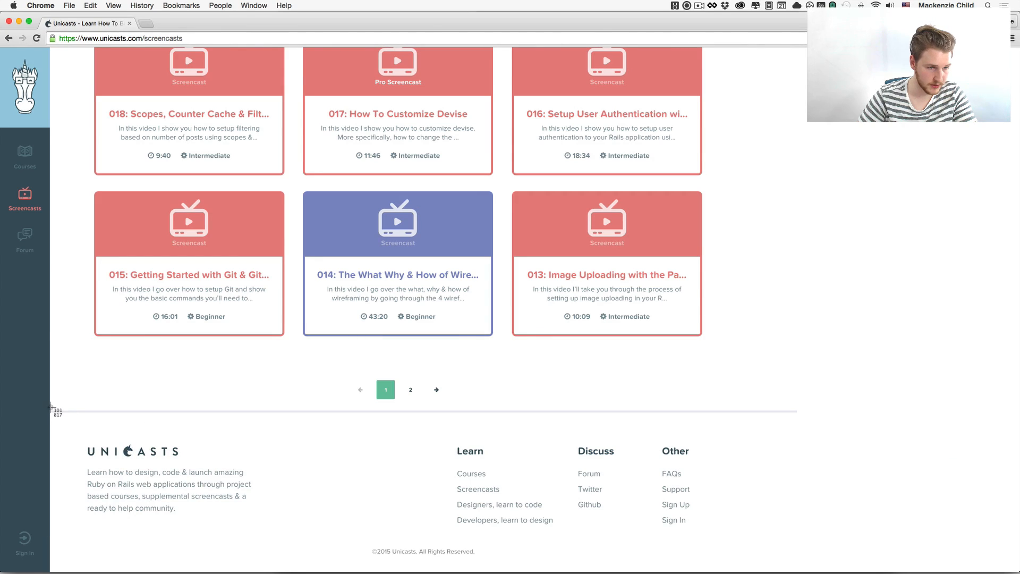
left_click_drag(50, 408, 762, 572)
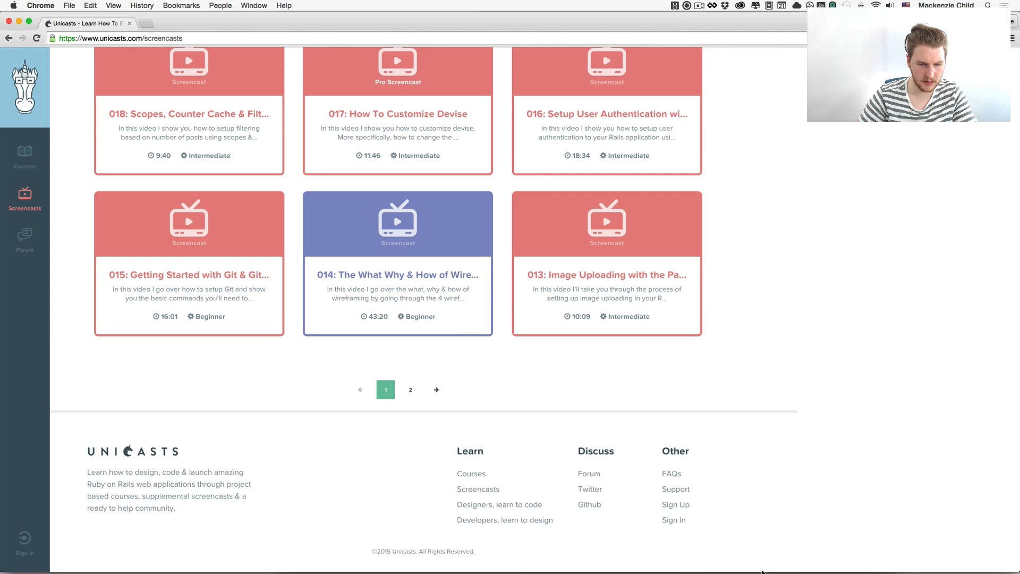
- Switch back to Photoshop, place the footer screenshot below the tiles and scale it to 200.91% to span the artboard
key("super+Tab")
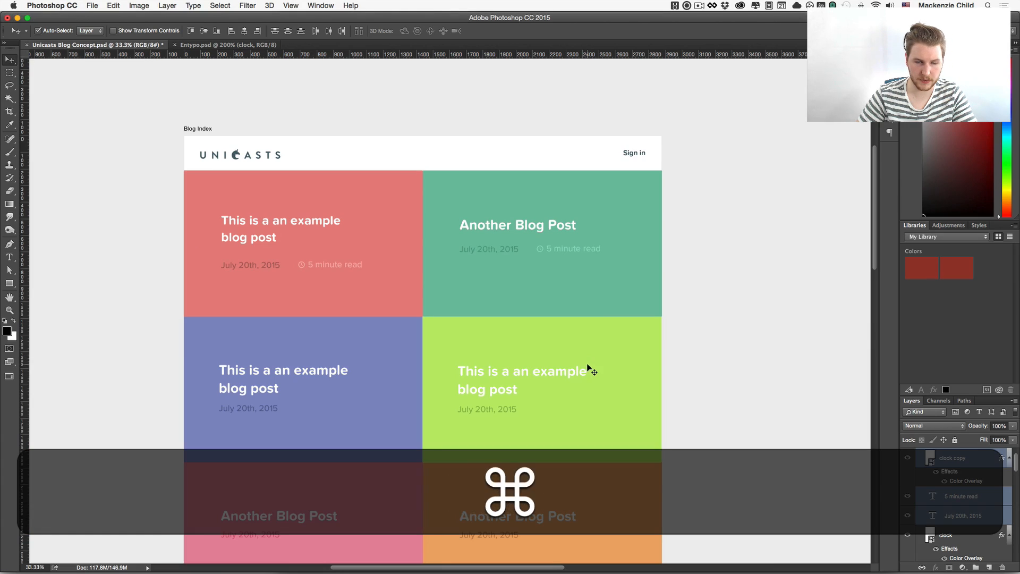
scroll(587, 364, "down", 5)
scroll(587, 365, "down", 5)
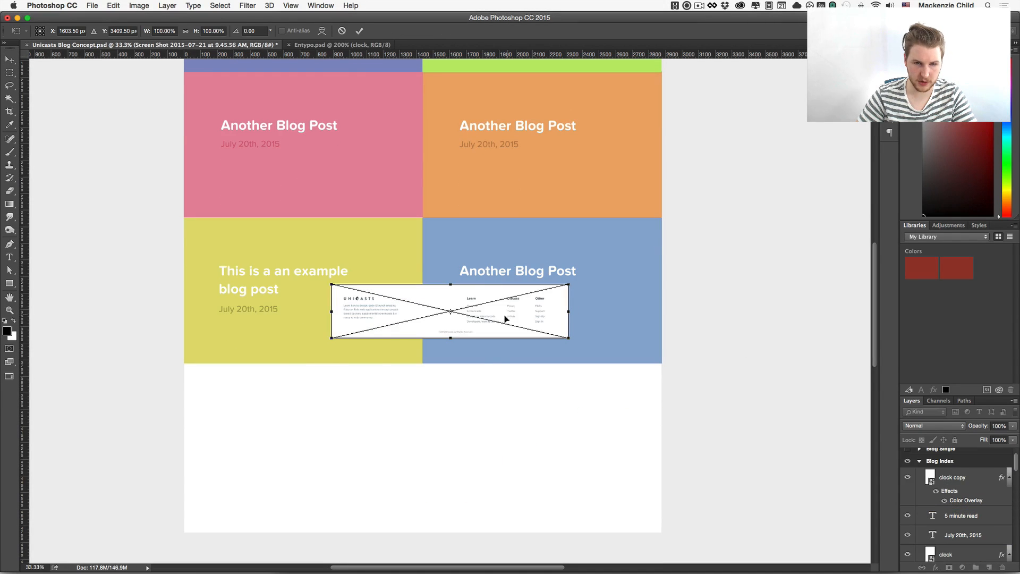
left_click_drag(505, 319, 360, 409)
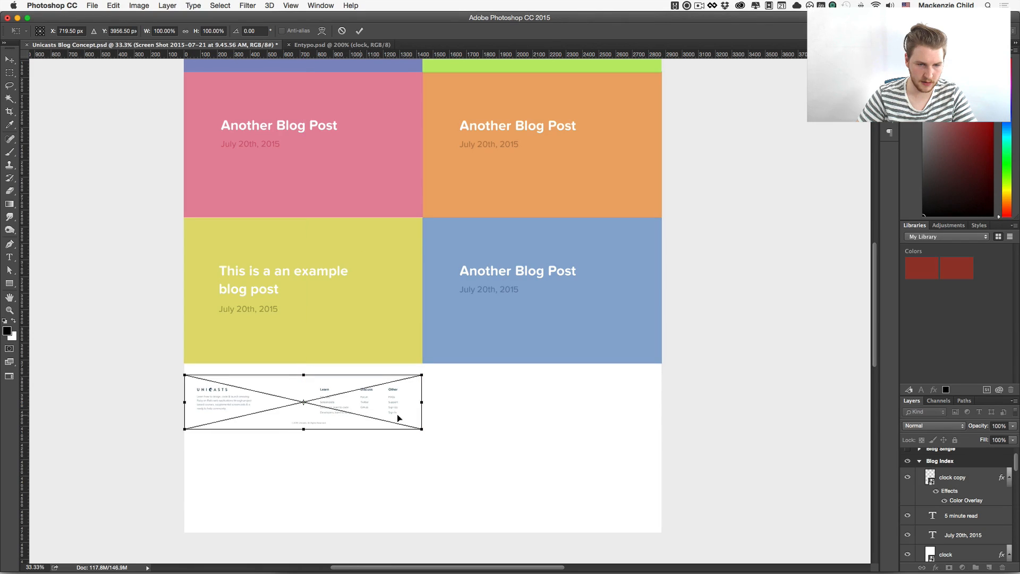
left_click_drag(422, 429, 652, 516)
key("Return")
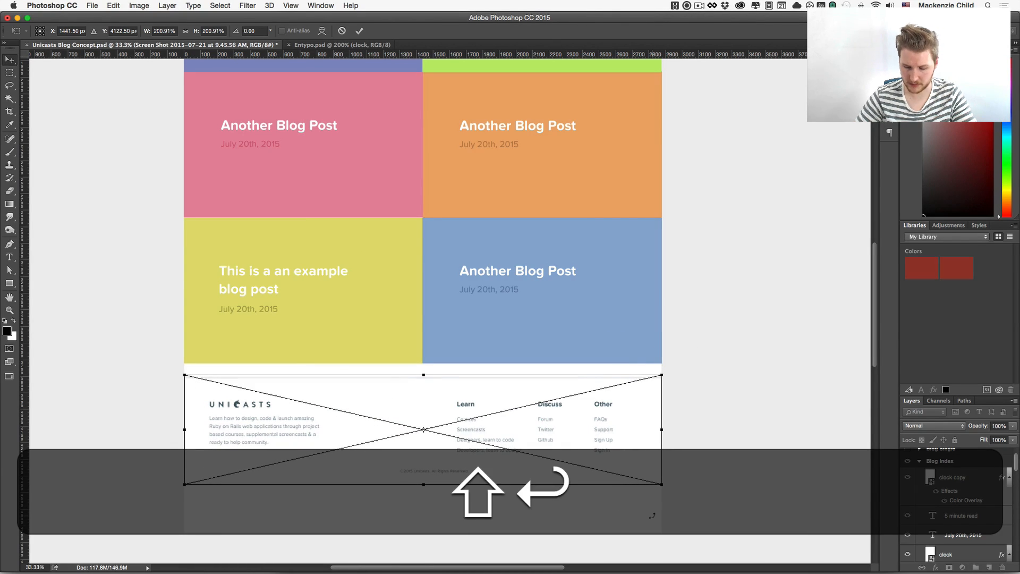
- Enlarge the footer screenshot to about 205% and position it with its divider line a small gap below the tiles
left_click_drag(573, 415, 574, 441)
scroll(661, 409, "down", 1)
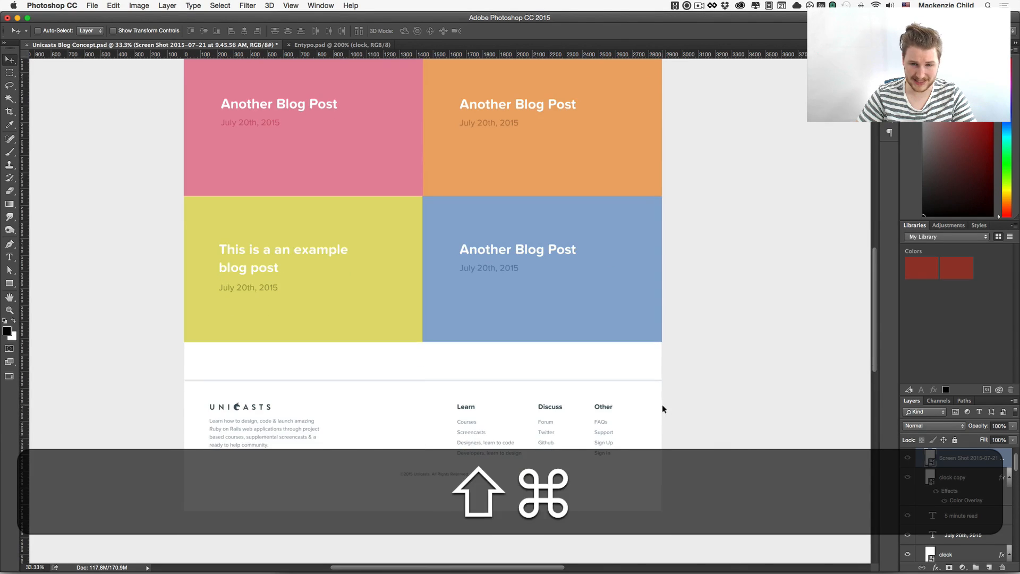
key("alt+shift+super+t")
mouse_move(664, 375)
left_mouse_down()
mouse_move(688, 371)
mouse_move(666, 376)
left_mouse_up()
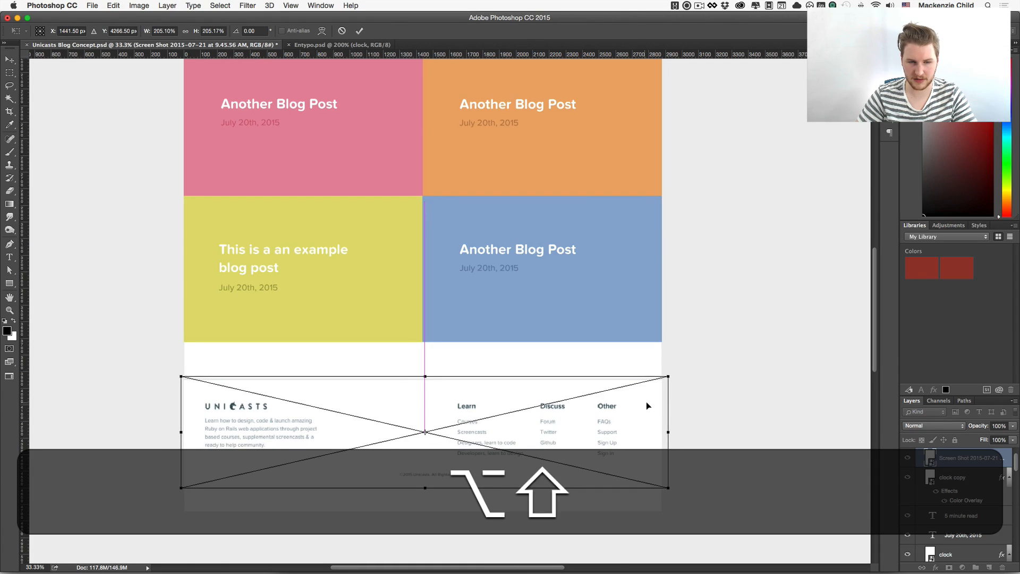
key("Return")
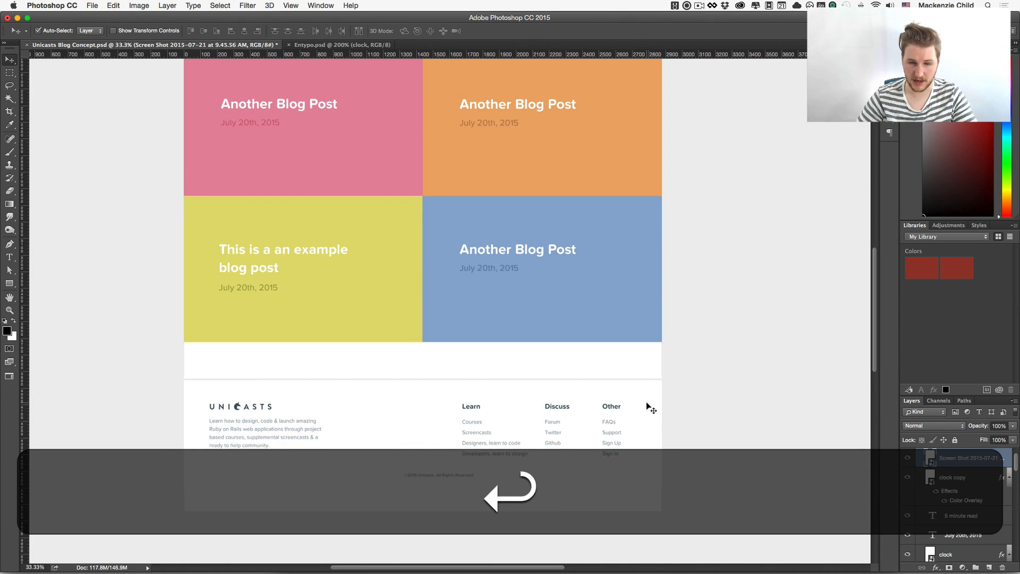
left_click_drag(581, 425, 578, 401)
scroll(661, 391, "down", 3)
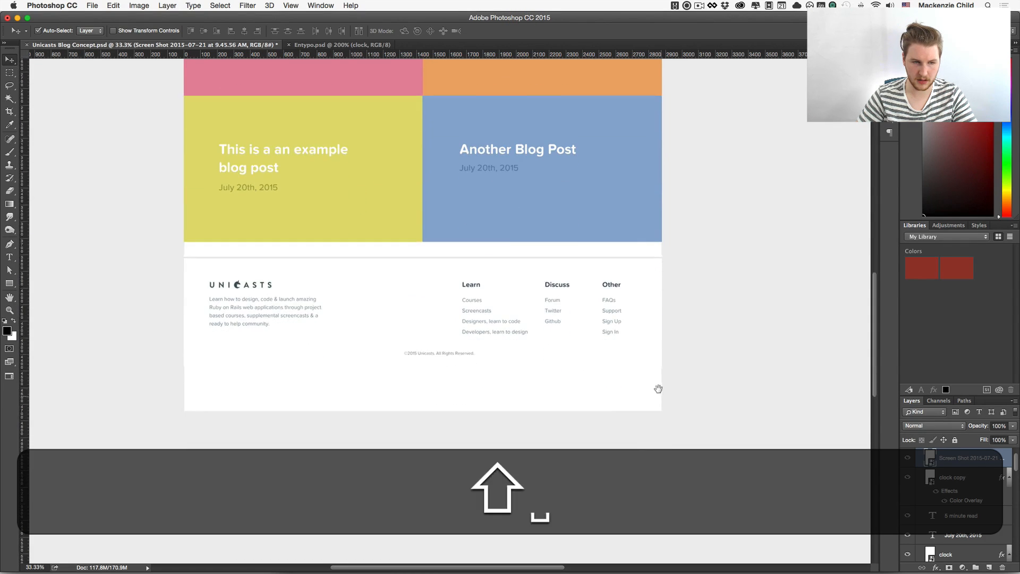
scroll(649, 508, "up", 10)
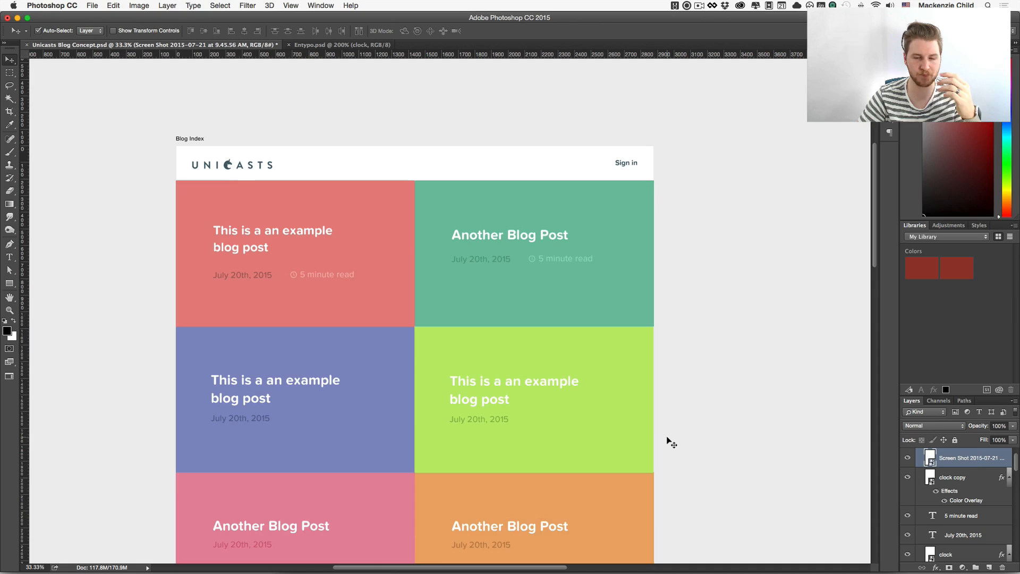
scroll(668, 432, "down", 9)
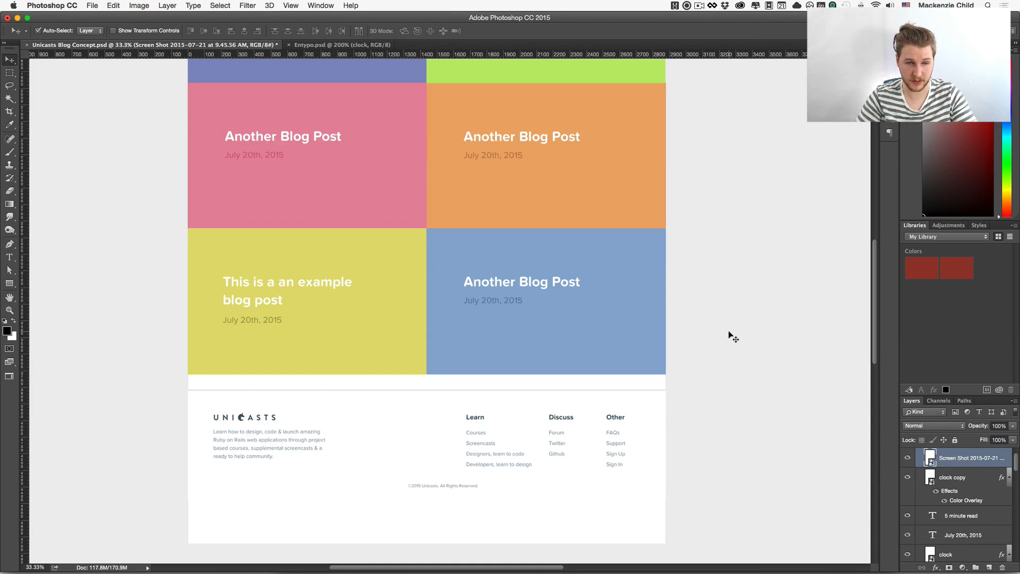
scroll(733, 336, "up", 15)
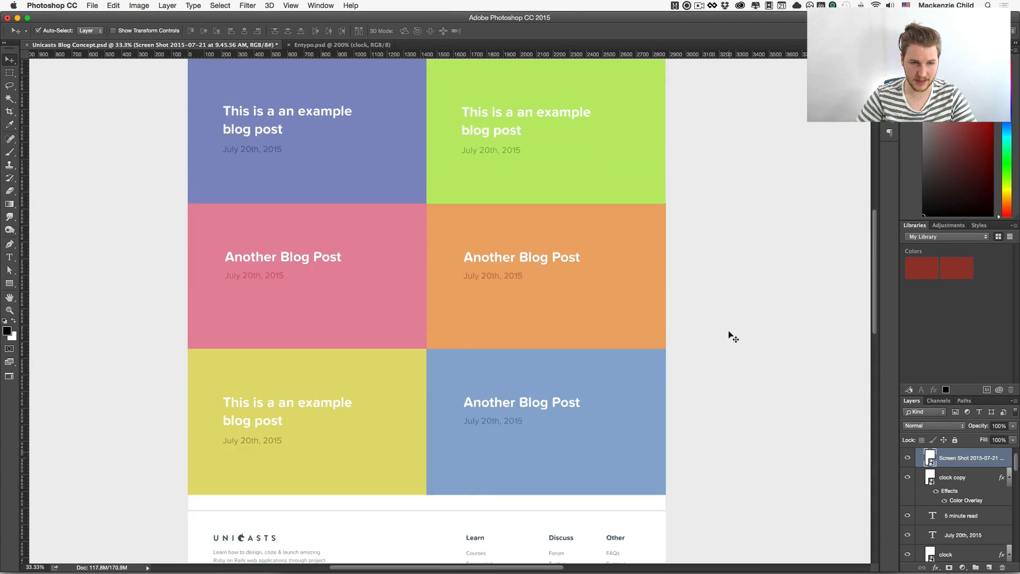
- Mask the footer screenshot to its logo, link columns and copyright, hiding the divider line, and move it slightly up toward the tiles
scroll(733, 336, "down", 15)
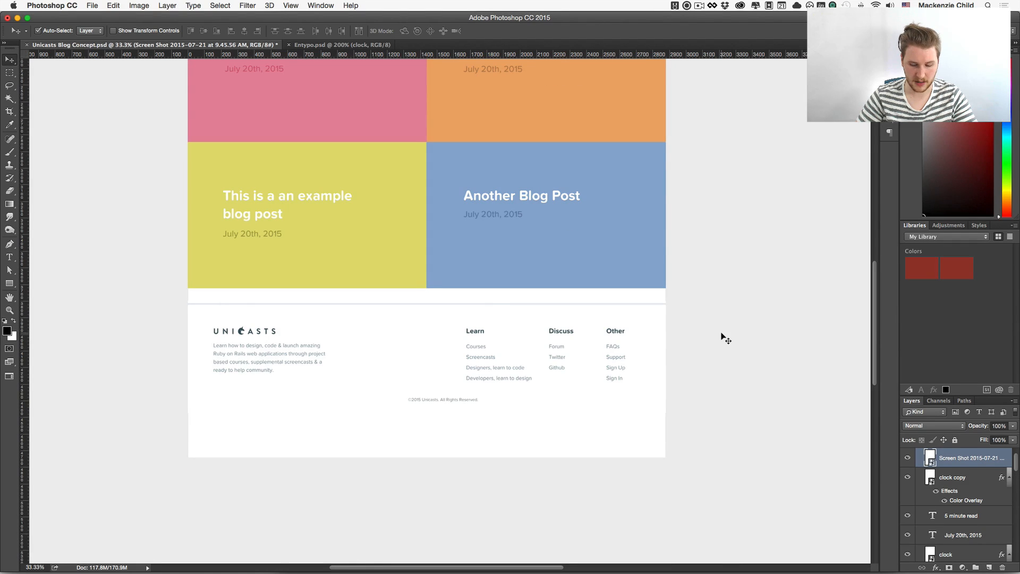
key("m")
left_click_drag(187, 296, 679, 311)
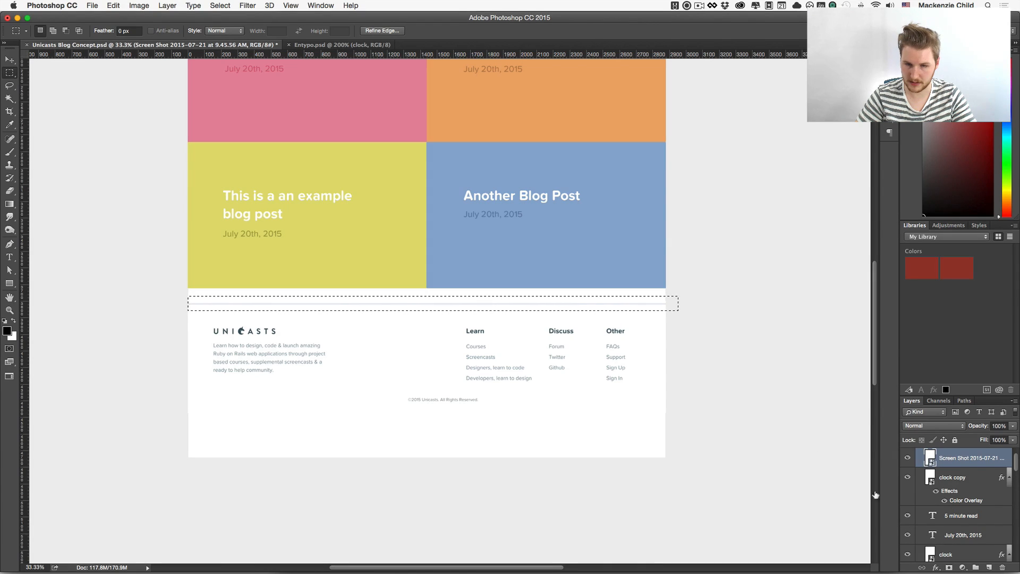
left_click_drag(688, 311, 143, 409)
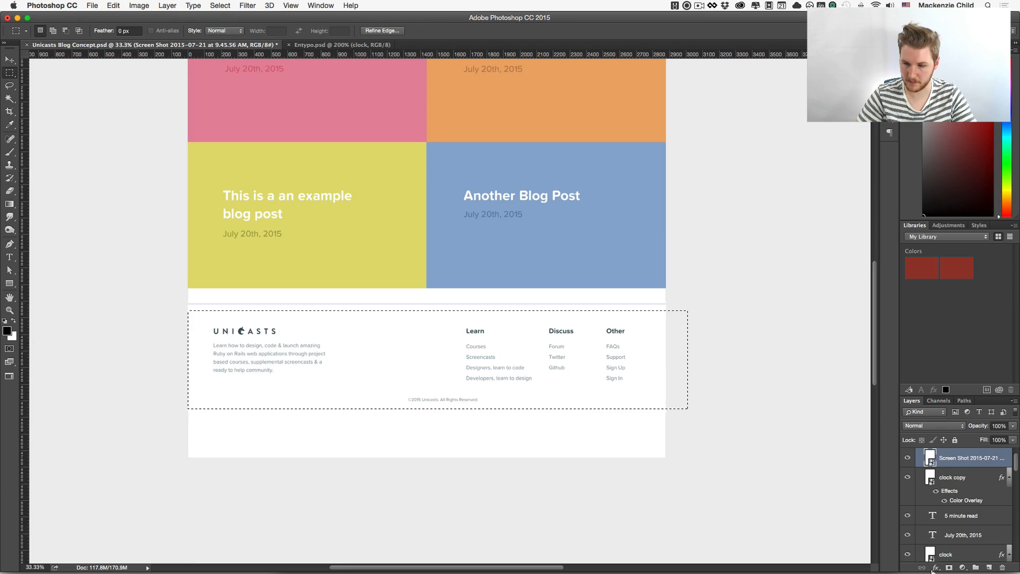
left_click(950, 568)
key("v")
left_click_drag(533, 362, 534, 354)
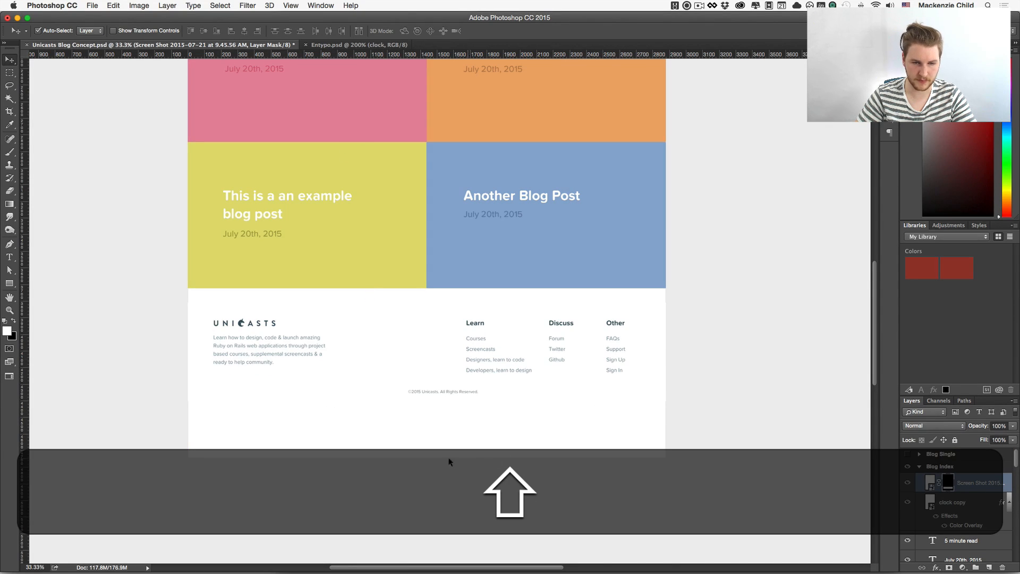
- Shorten the Blog Index artboard to 4427 px high, ending just below the copyright line, and nudge the footer slightly up and left
left_click(949, 471)
key("shift+v")
left_click_drag(424, 458, 425, 405)
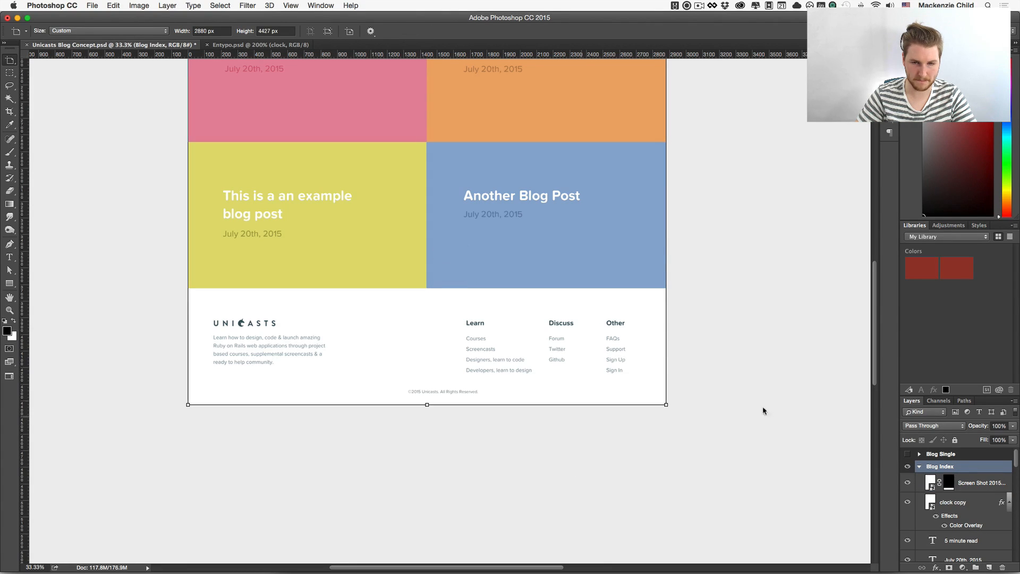
key("v")
left_click_drag(554, 349, 548, 346)
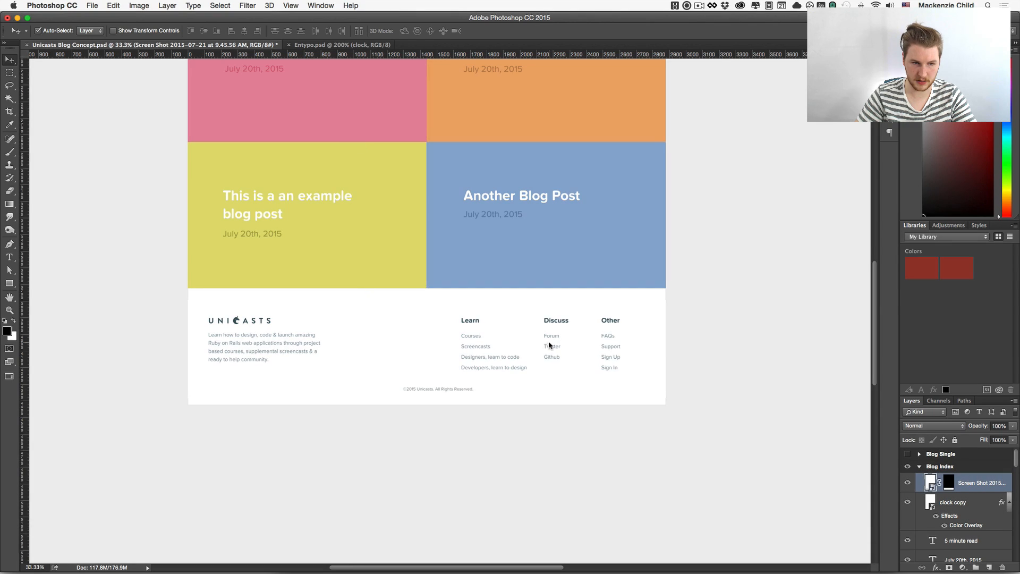
- Review the whole Blog Index layout from the header through the coloured tiles to the new footer
scroll(749, 375, "down", 1)
scroll(750, 352, "up", 4)
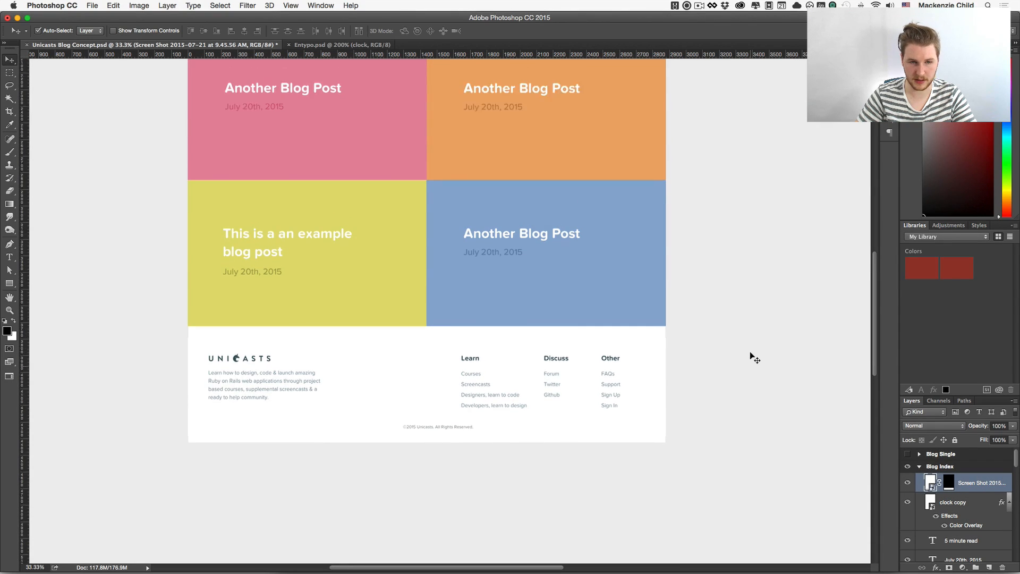
scroll(751, 351, "up", 10)
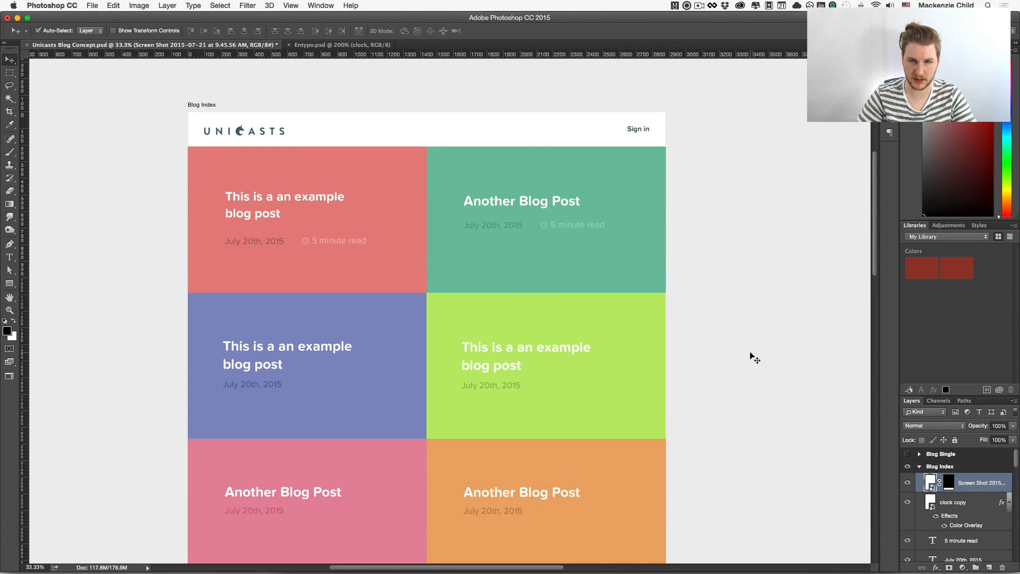
scroll(750, 352, "down", 12)
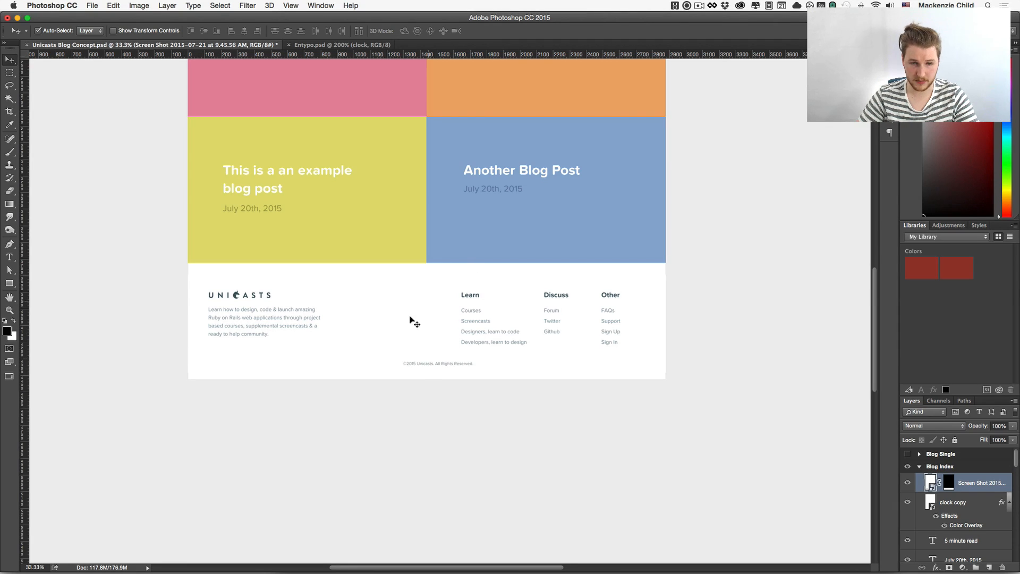
scroll(659, 303, "up", 5)
scroll(659, 306, "up", 15)
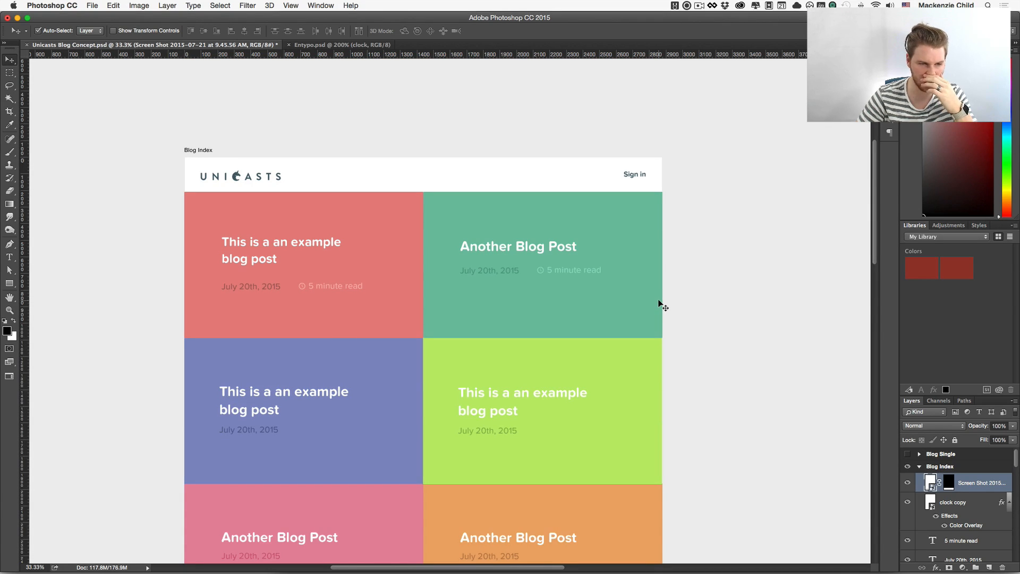
scroll(661, 307, "down", 12)
scroll(659, 304, "down", 6)
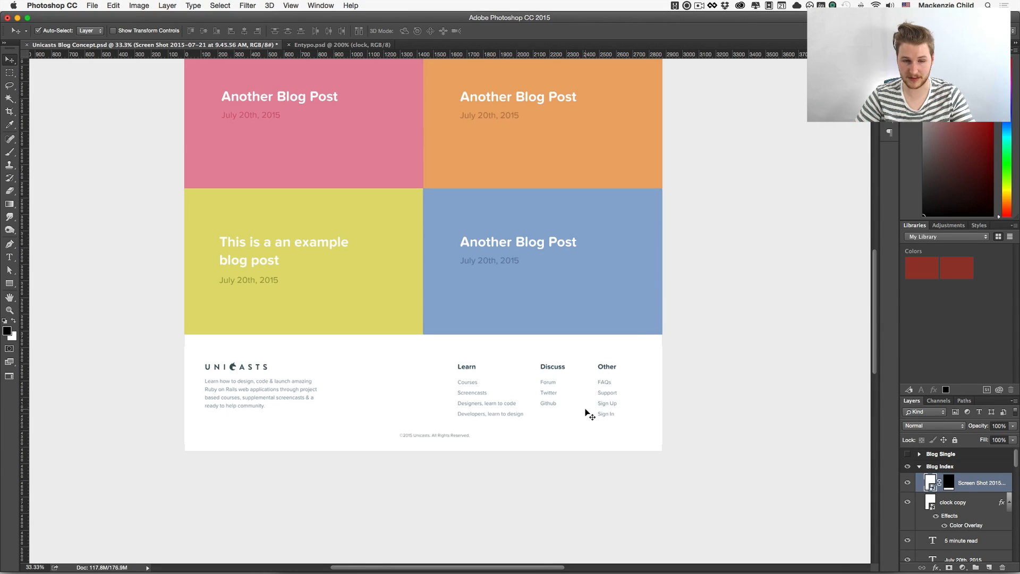
scroll(590, 408, "up", 5)
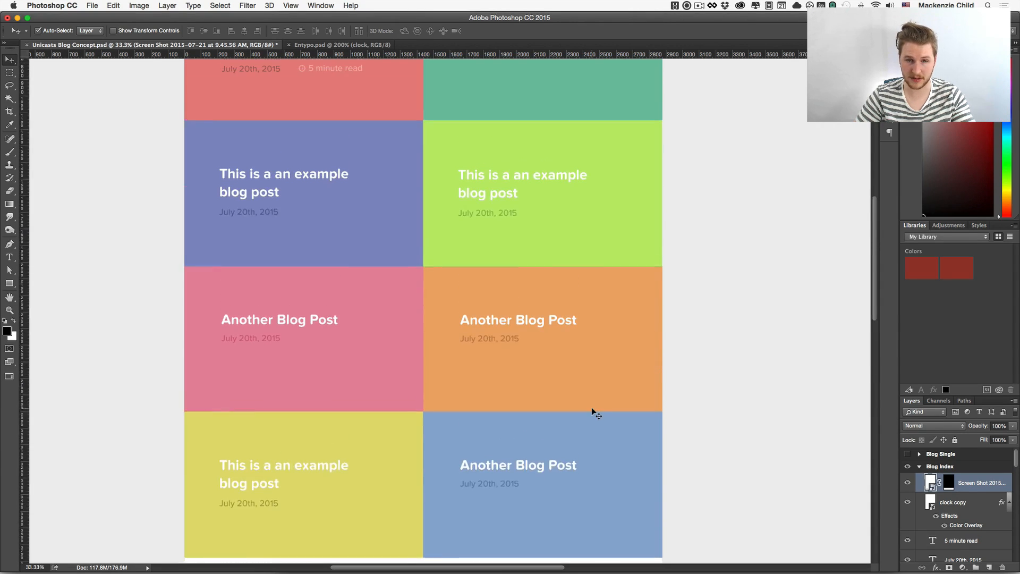
scroll(592, 408, "up", 4)
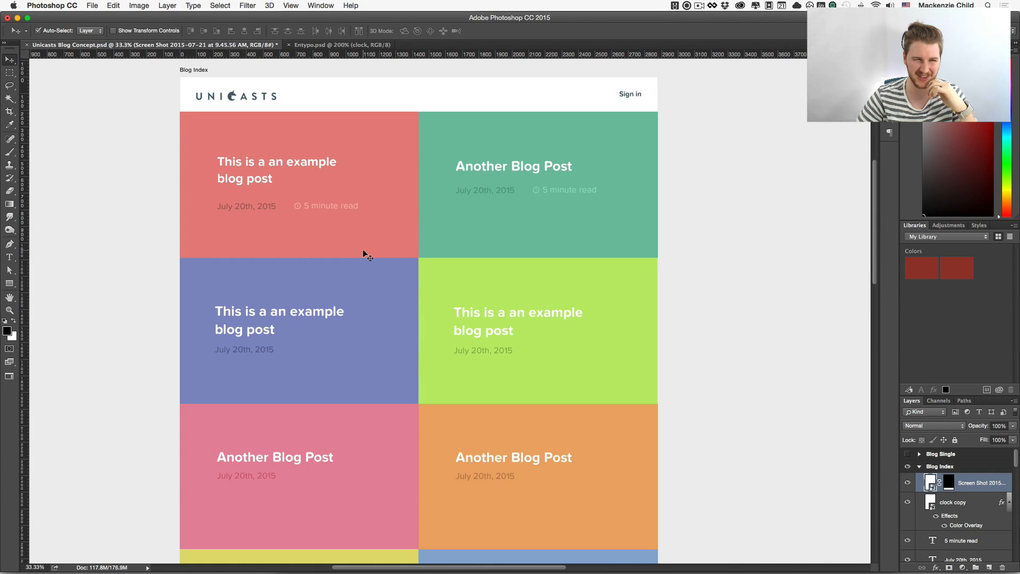
scroll(362, 249, "up", 2)
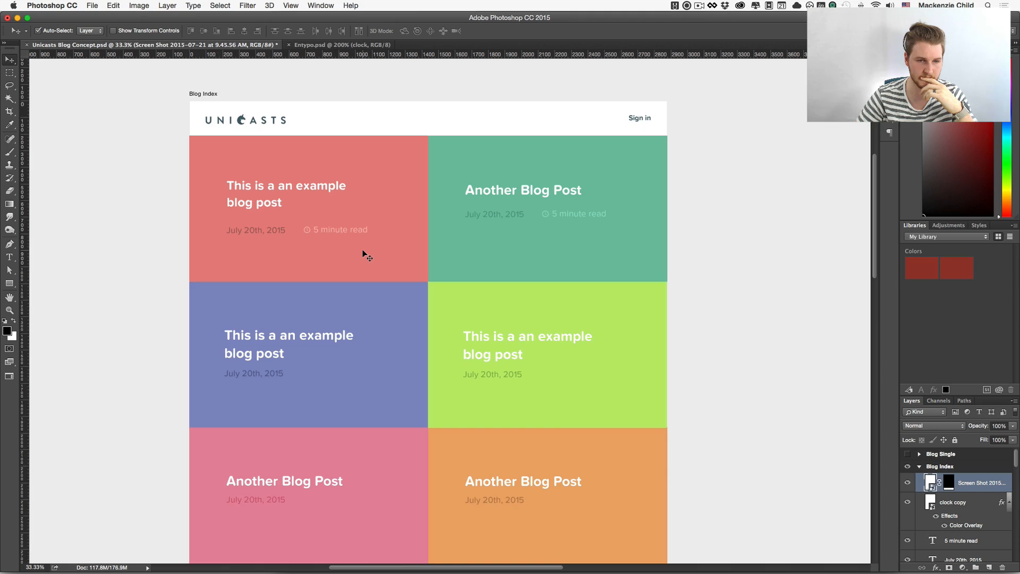
- Try placing the red tile's date, clock icon and reading time above its title, and undo the move
left_click_drag(163, 226, 360, 236)
left_click(267, 241, "shift")
left_click_drag(268, 225, 290, 205)
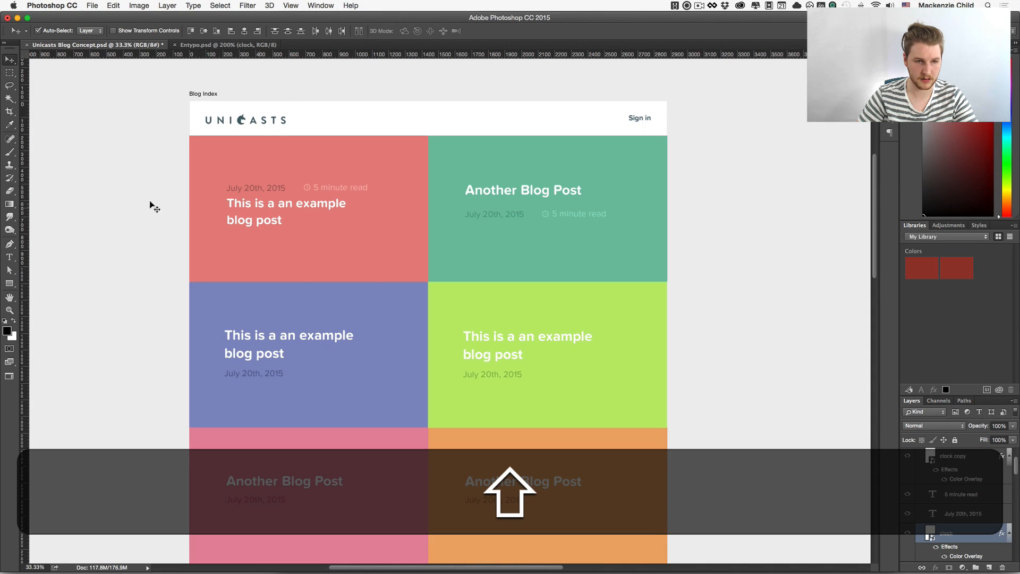
key("alt+super+z")
key("alt+super+z")
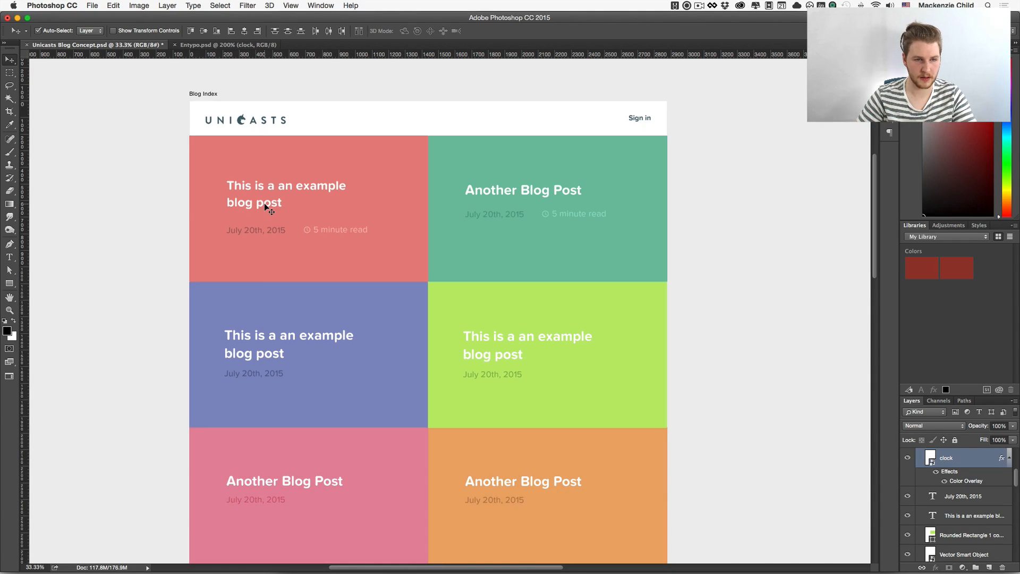
- Check the title font sizes on the red and green tiles and set the red tile's title to the matching 85.16 pt
key("super+t")
key("super+Return")
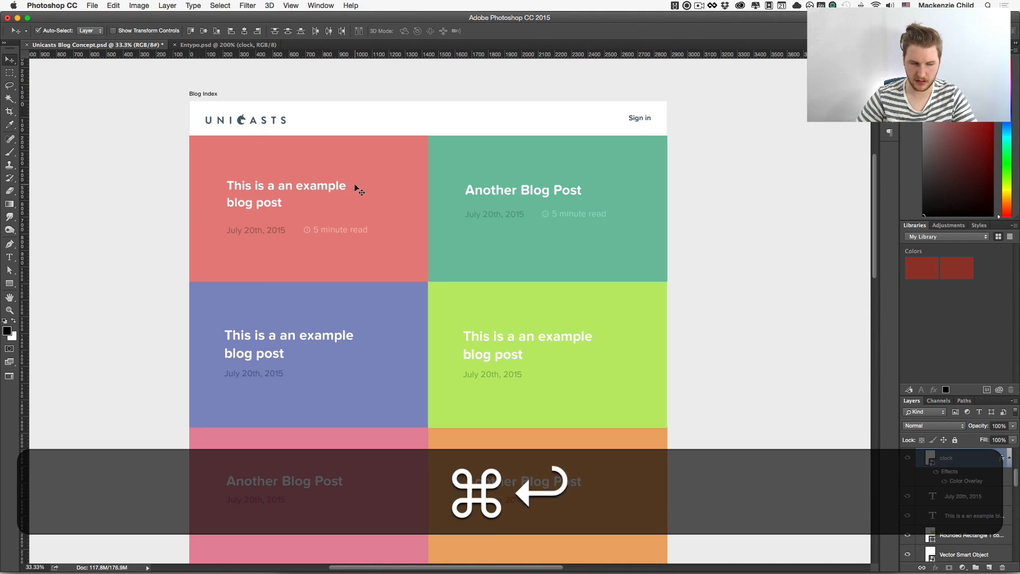
key("t")
left_click(337, 189)
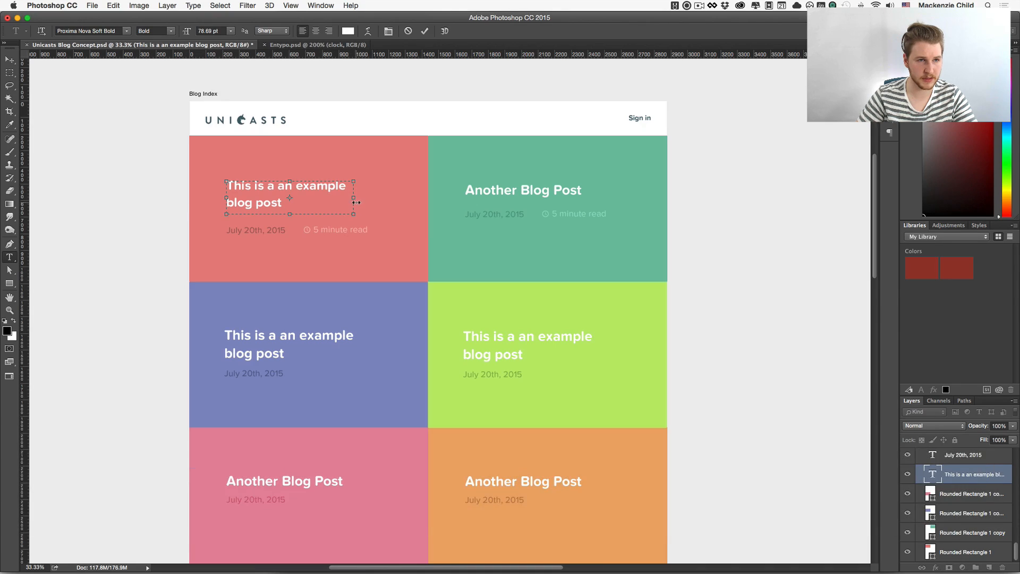
key("super+Return")
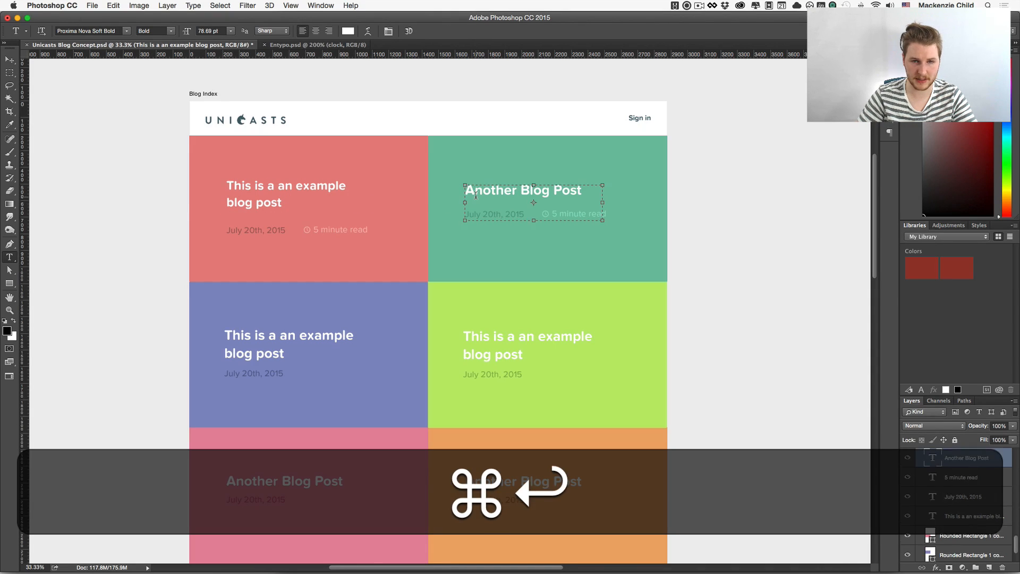
left_click(476, 195)
key("super+Return")
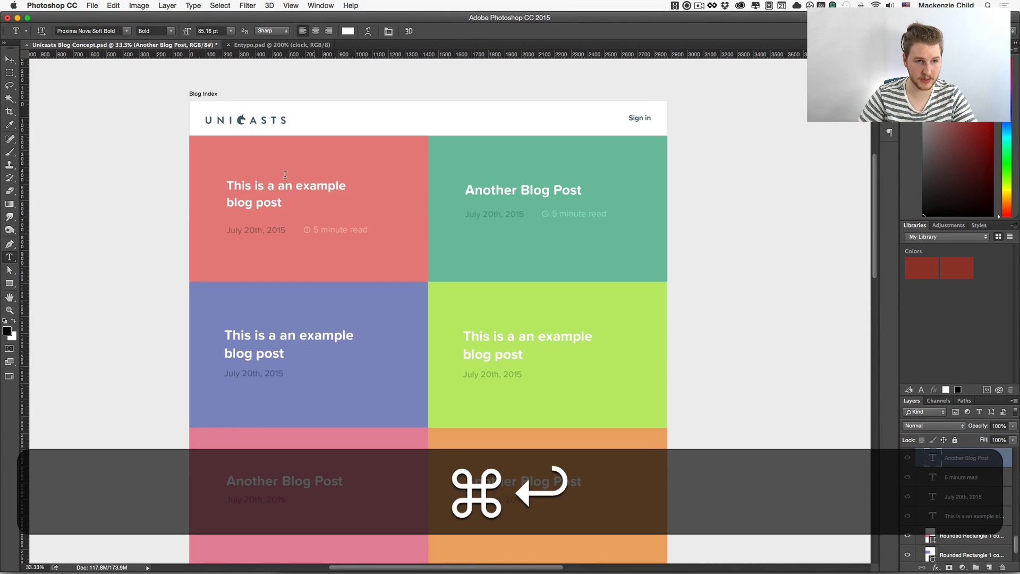
left_click(298, 183)
key("super+a")
left_click(229, 31)
left_click(188, 30)
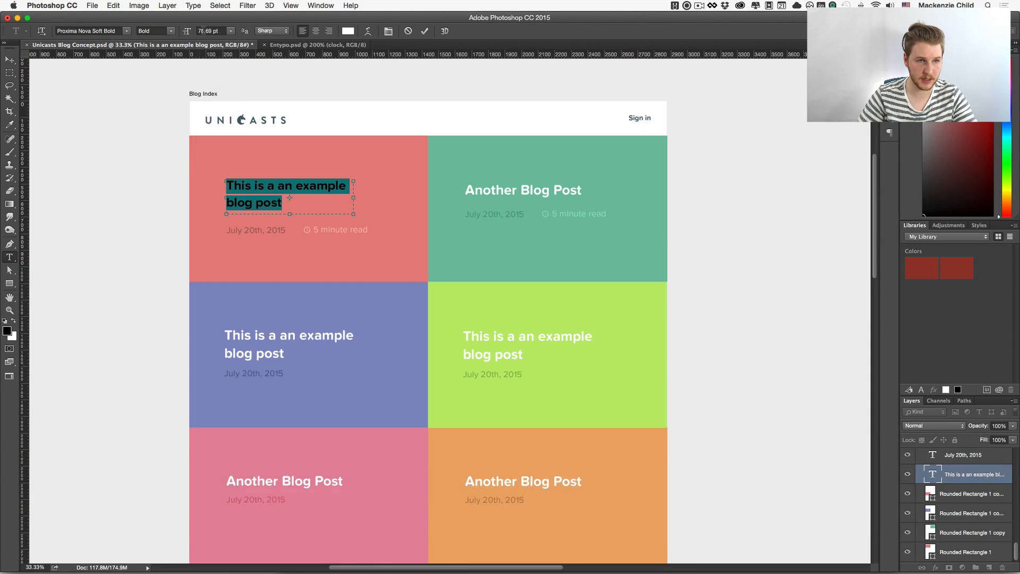
type("85.16")
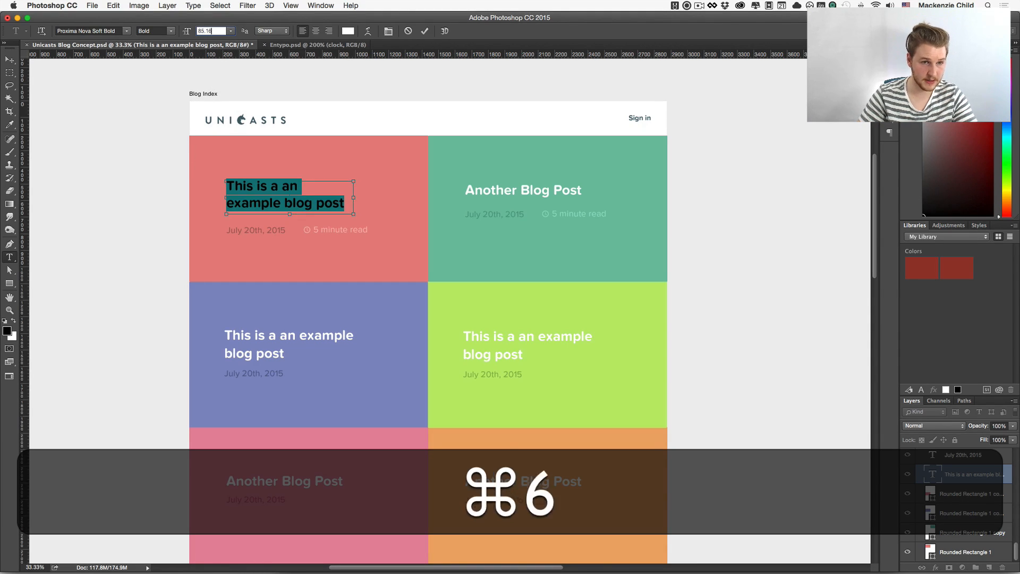
key("super+Return")
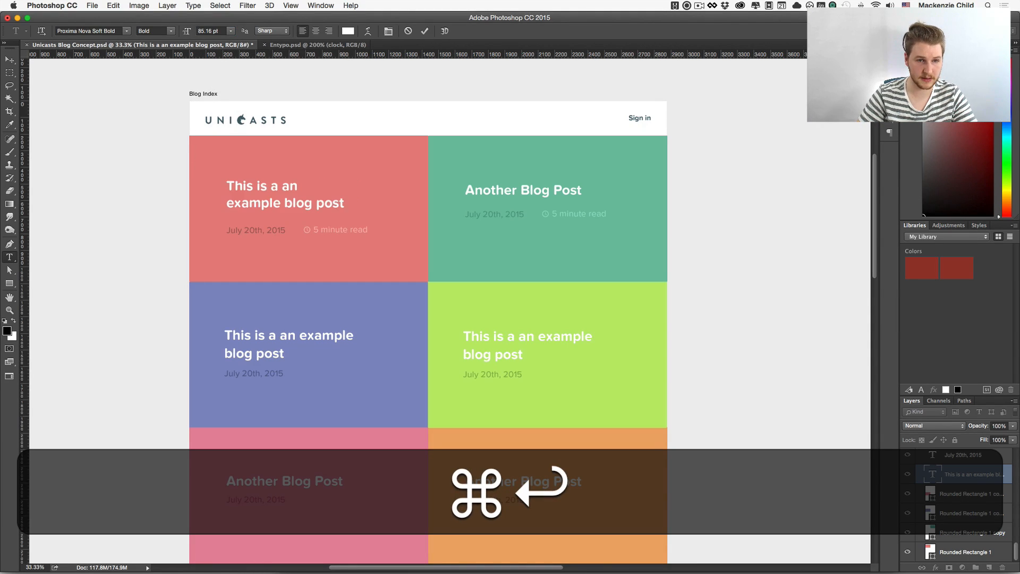
- Nudge the Sign in text in the Blog Index header slightly down and right
key("v")
key("space")
left_click_drag(432, 274, 426, 304)
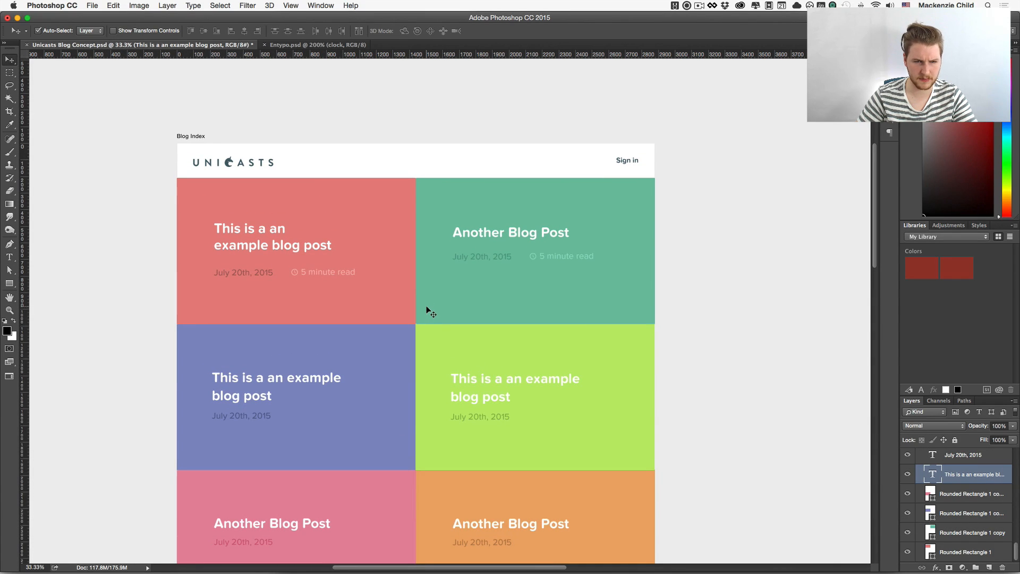
scroll(430, 311, "down", 3)
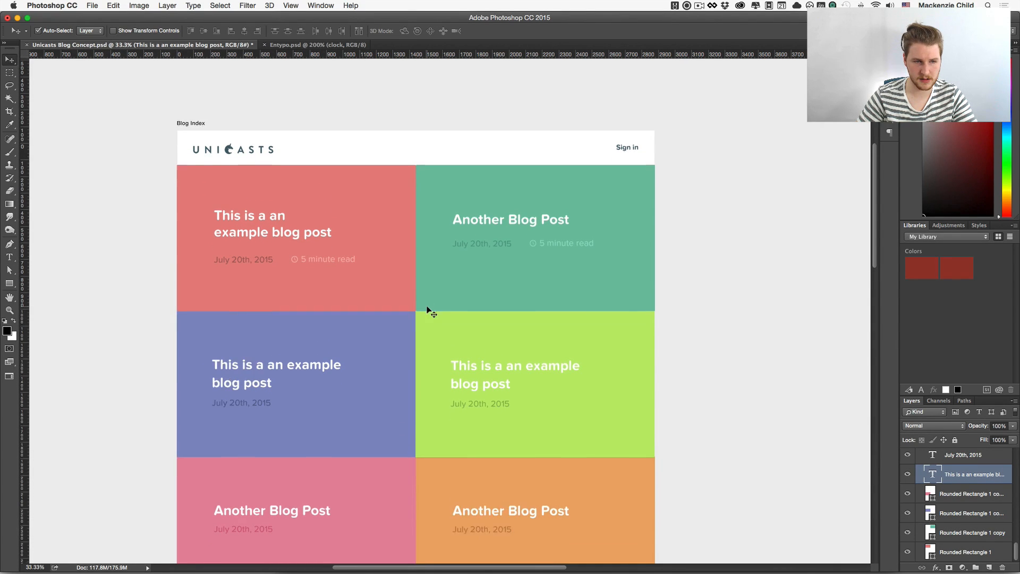
scroll(429, 311, "up", 4)
scroll(428, 311, "right", 2)
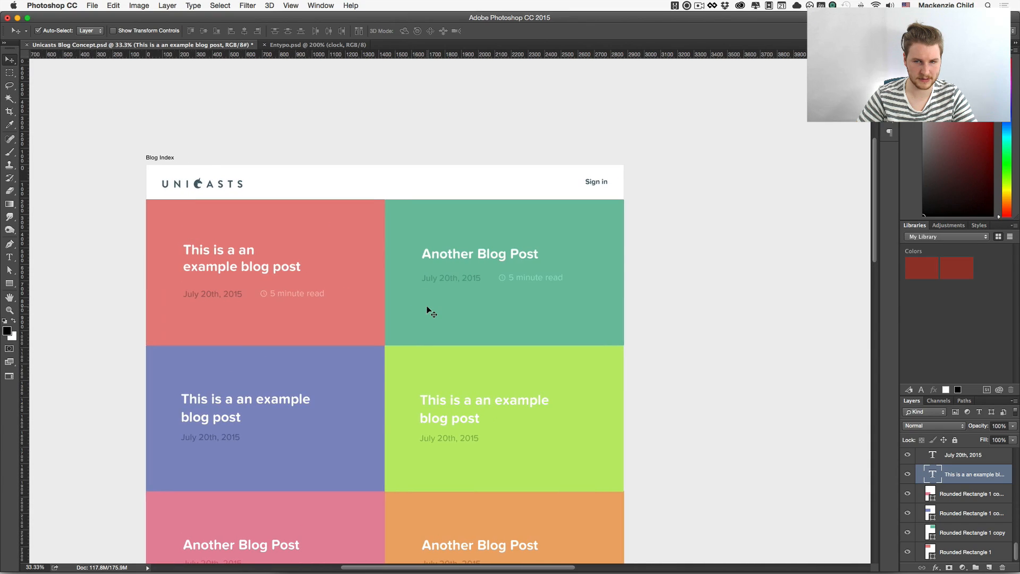
key("v")
left_click_drag(597, 182, 599, 183)
- Examine the lower tiles' colours and their spacing against the footer on the Blog Index artboard
scroll(598, 183, "down", 1)
scroll(622, 355, "down", 5)
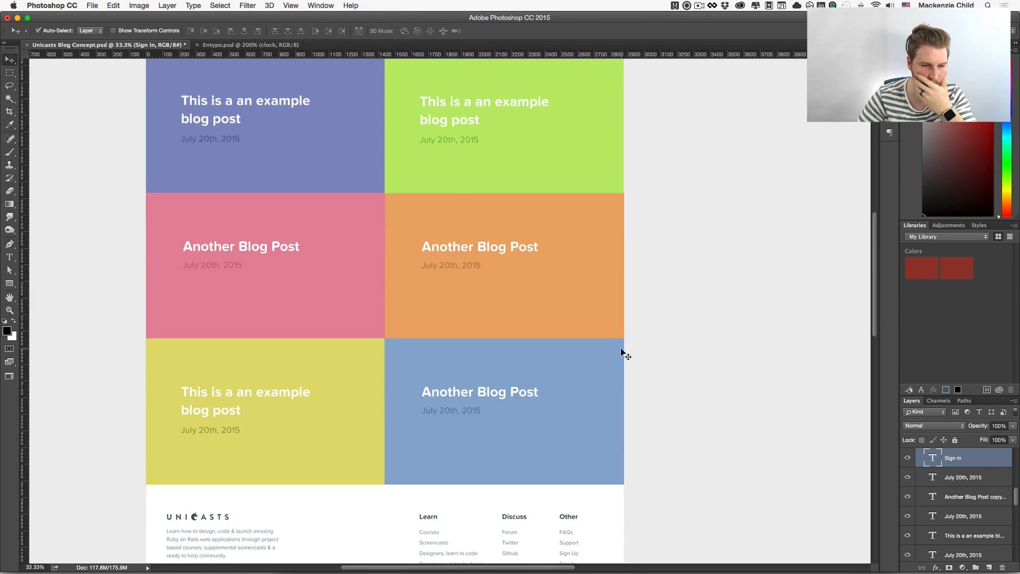
scroll(621, 355, "down", 6)
scroll(622, 354, "up", 5)
scroll(622, 355, "up", 5)
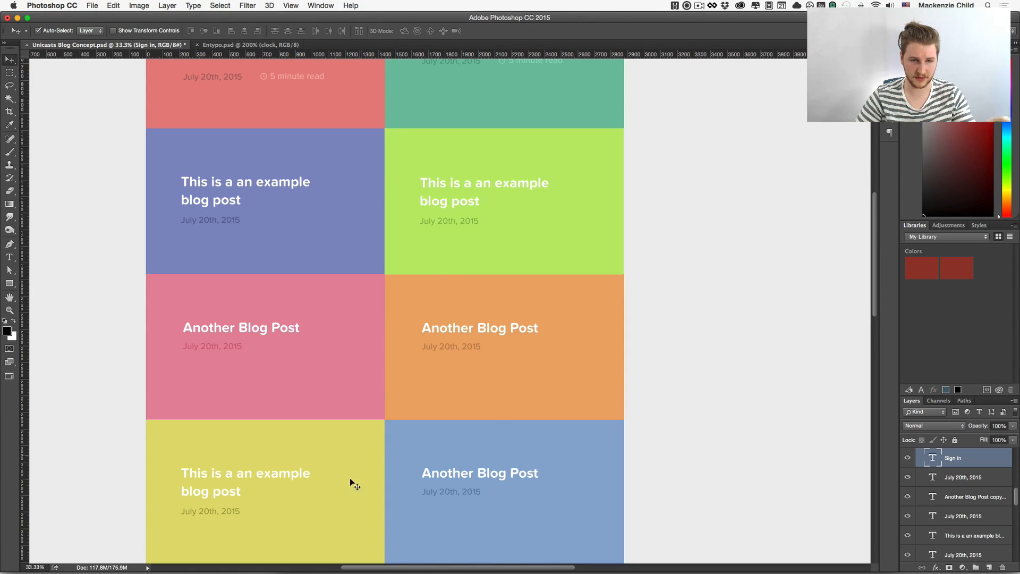
left_click(469, 237)
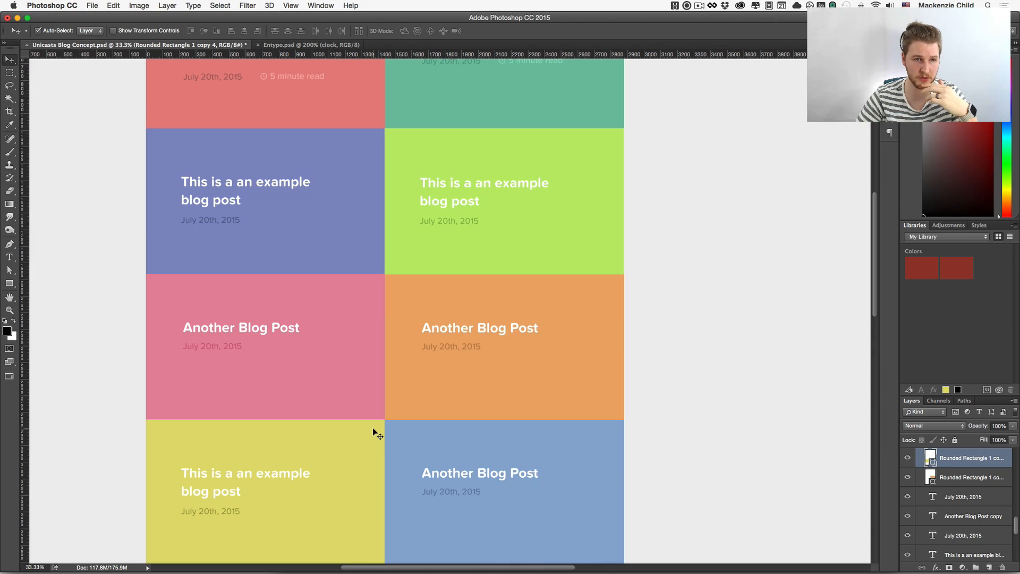
scroll(373, 430, "up", 5)
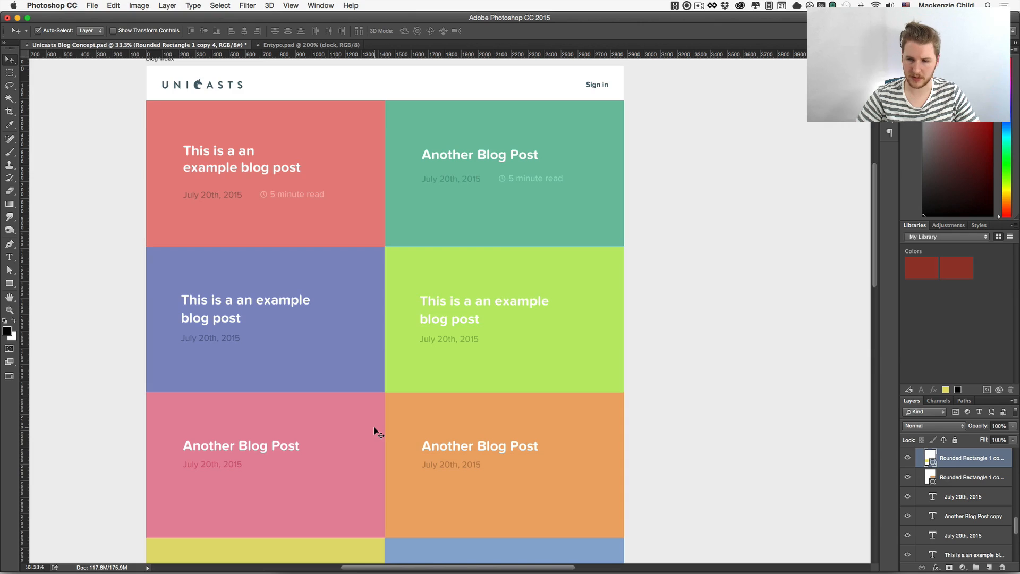
scroll(990, 512, "up", 10)
- Show the hidden Blog Single artboard and review its header, article text, author section and the post tiles at its end
left_click(908, 455)
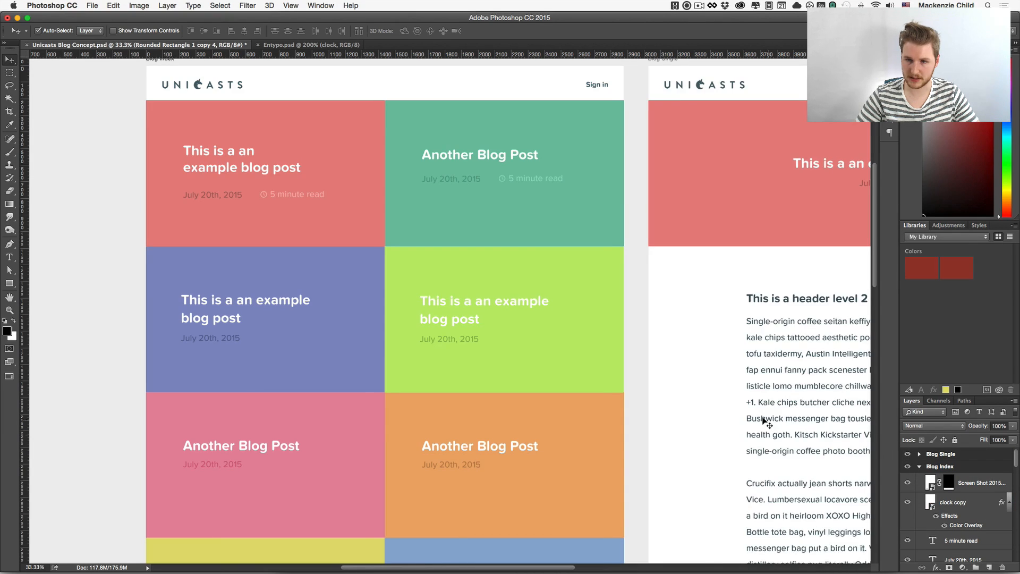
scroll(763, 421, "right", 10)
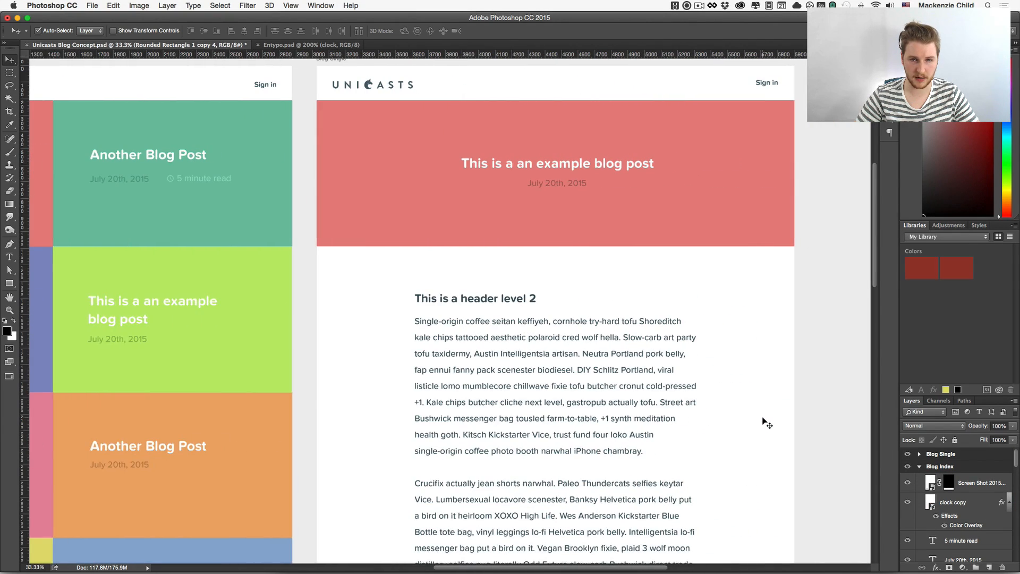
scroll(765, 423, "up", 1)
scroll(765, 422, "down", 10)
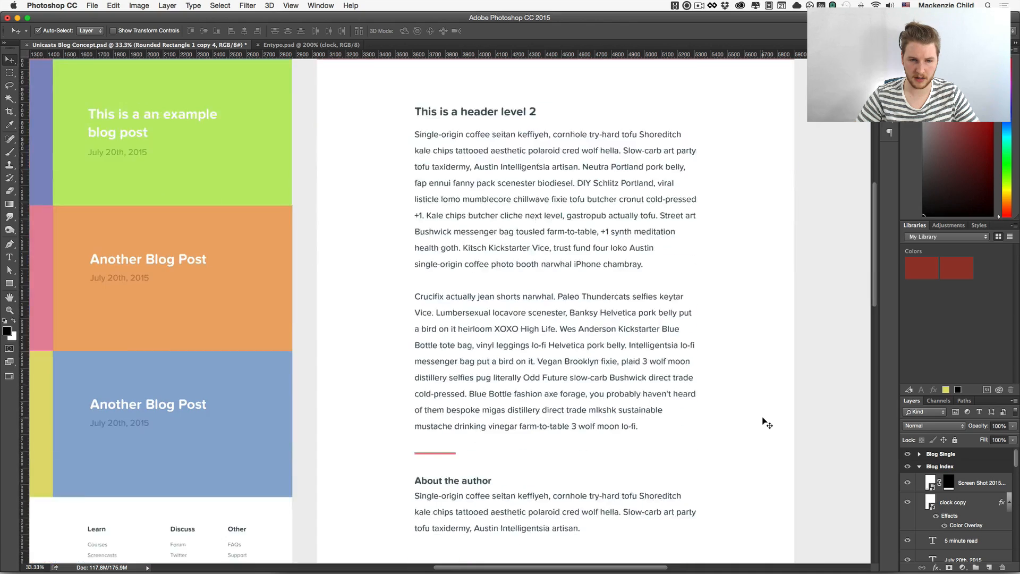
scroll(763, 420, "down", 10)
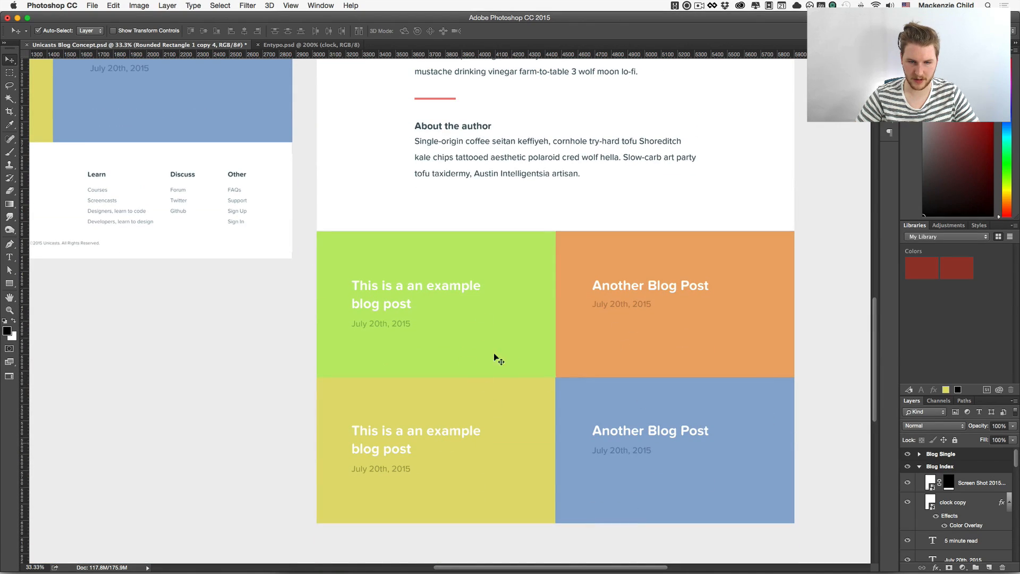
scroll(486, 304, "up", 8)
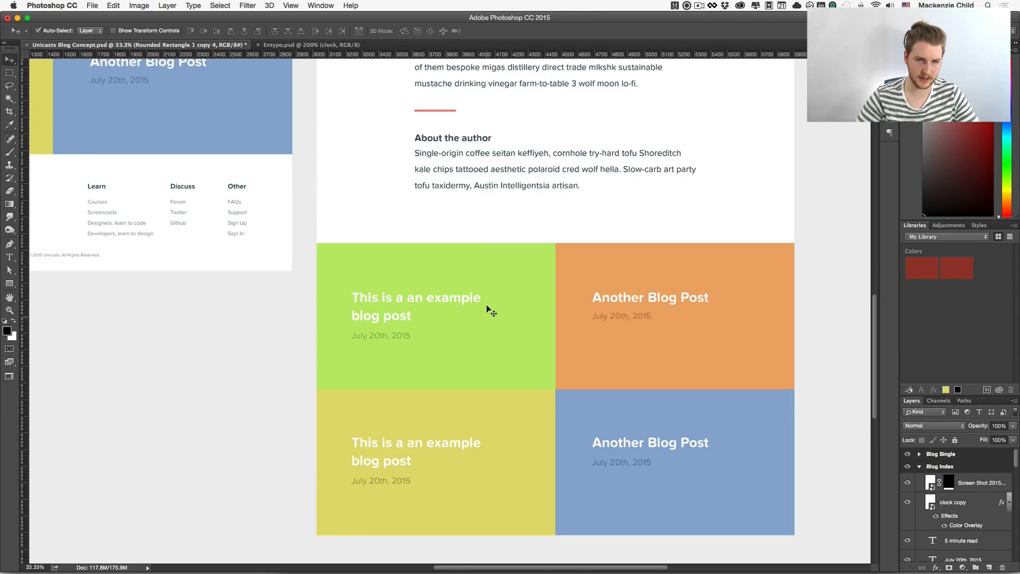
- Duplicate the date and 5 minute read line from the Blog Index's red tile into the Blog Single header
scroll(486, 305, "right", 2)
scroll(486, 307, "up", 4)
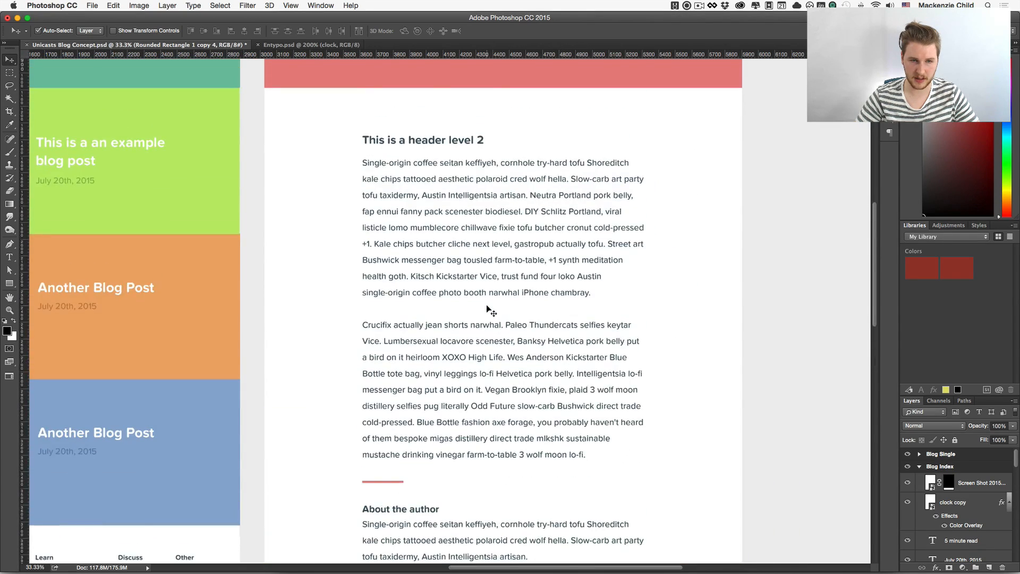
scroll(486, 308, "down", 6)
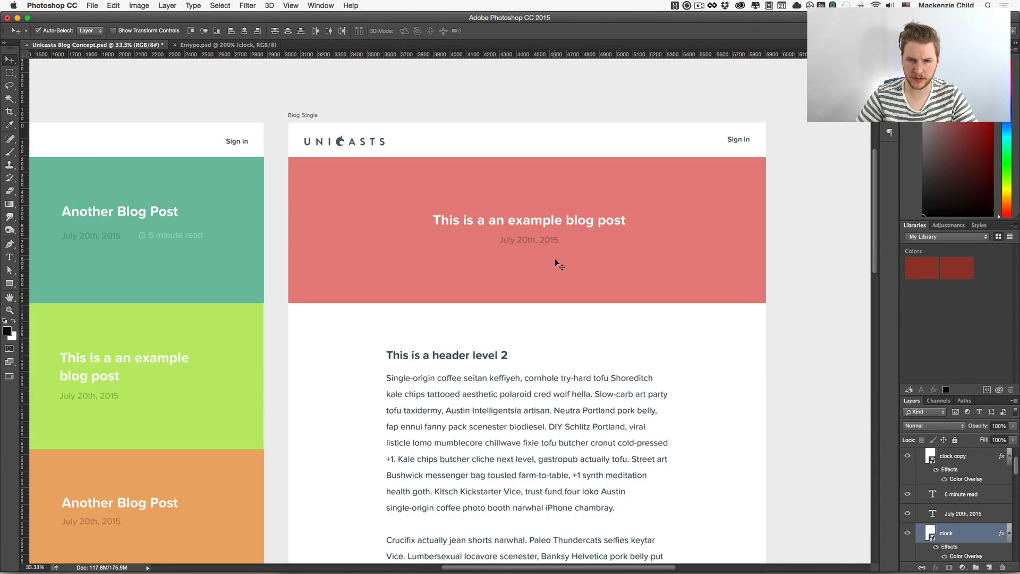
key("space")
left_click_drag(250, 305, 579, 297)
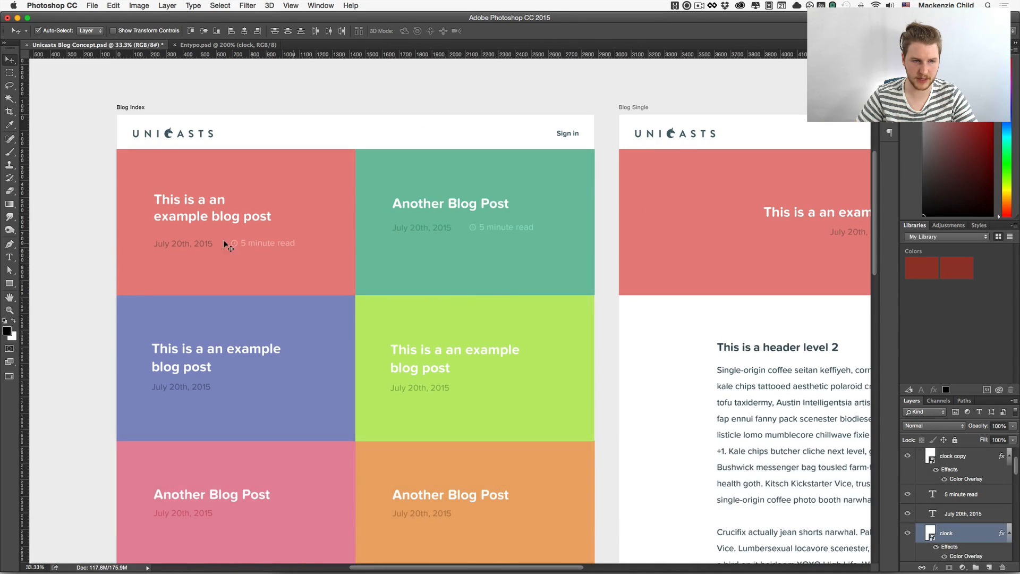
left_click_drag(81, 234, 297, 253)
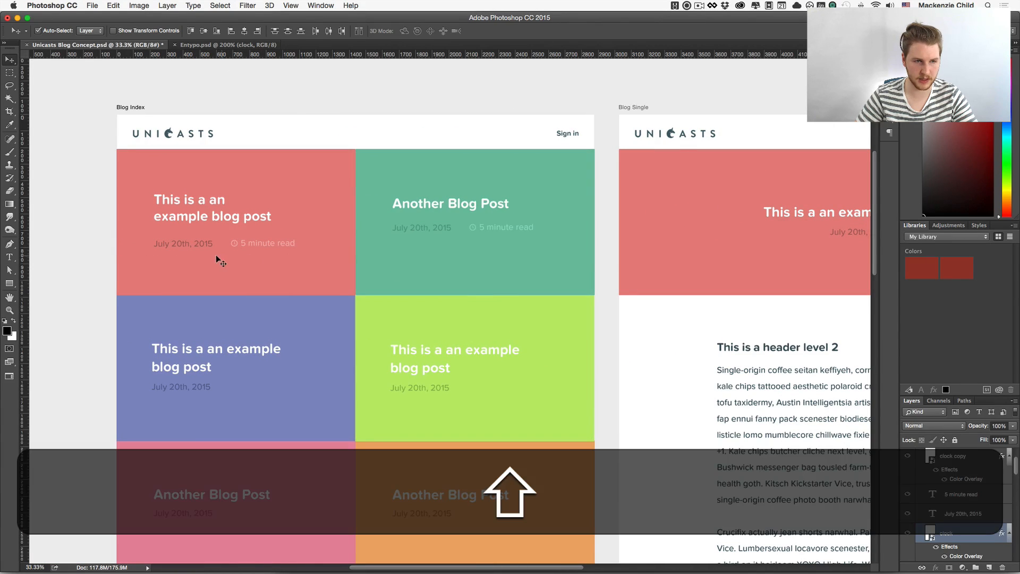
left_click_drag(197, 242, 846, 200)
scroll(847, 201, "down", 2)
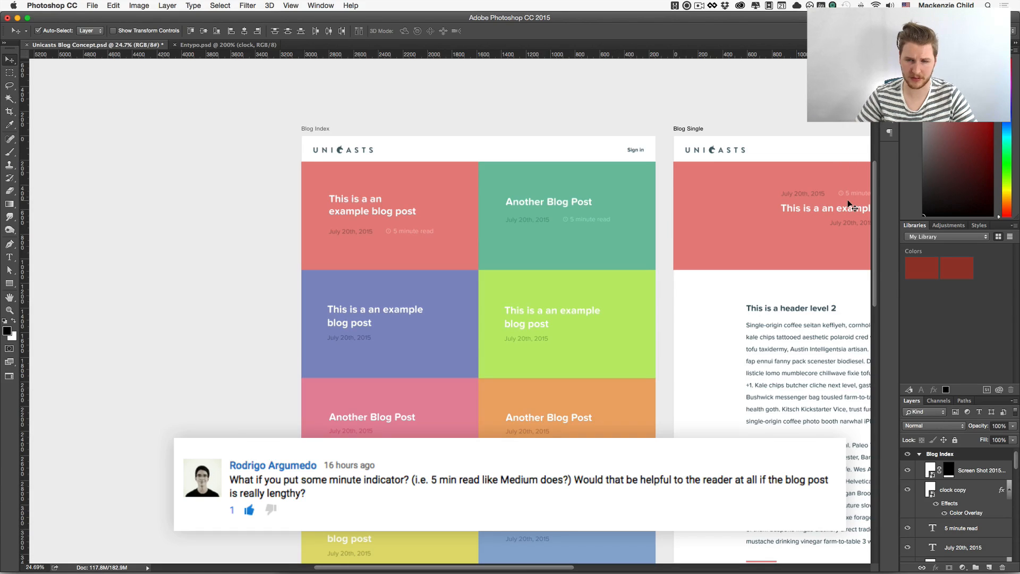
left_click_drag(850, 205, 435, 215)
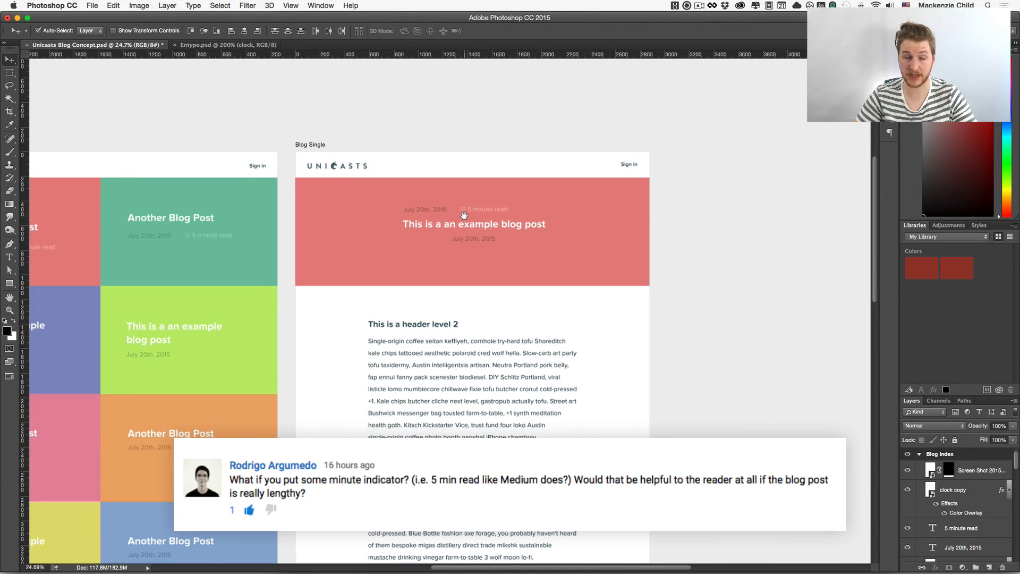
- Place the copied date and reading time beneath the Blog Single title and delete the header's old date
key("super")
key("super+equal")
key("super+equal")
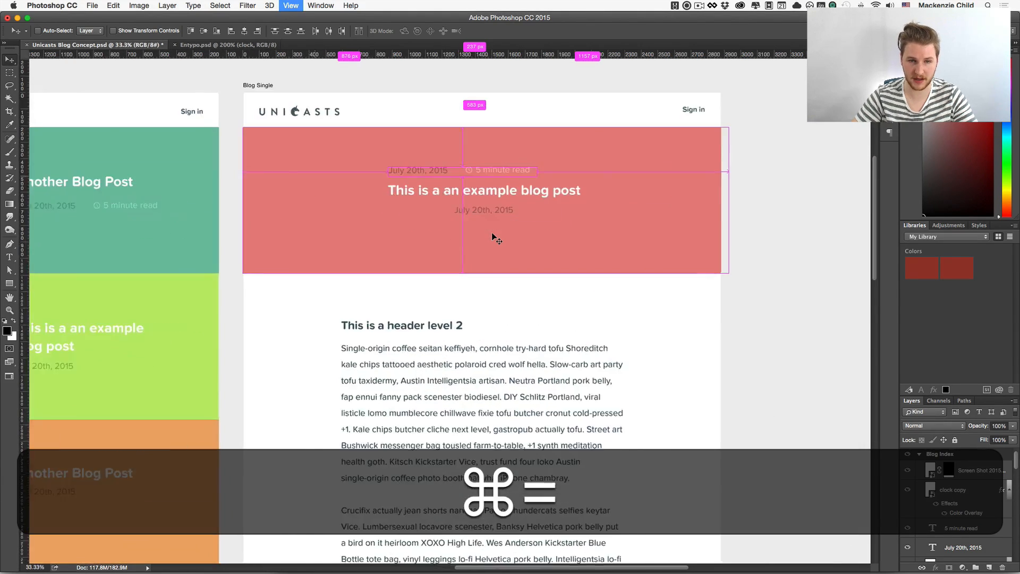
key("super+space")
left_click_drag(399, 299, 369, 324)
left_click_drag(399, 196, 576, 291)
key("BackSpace")
key("space")
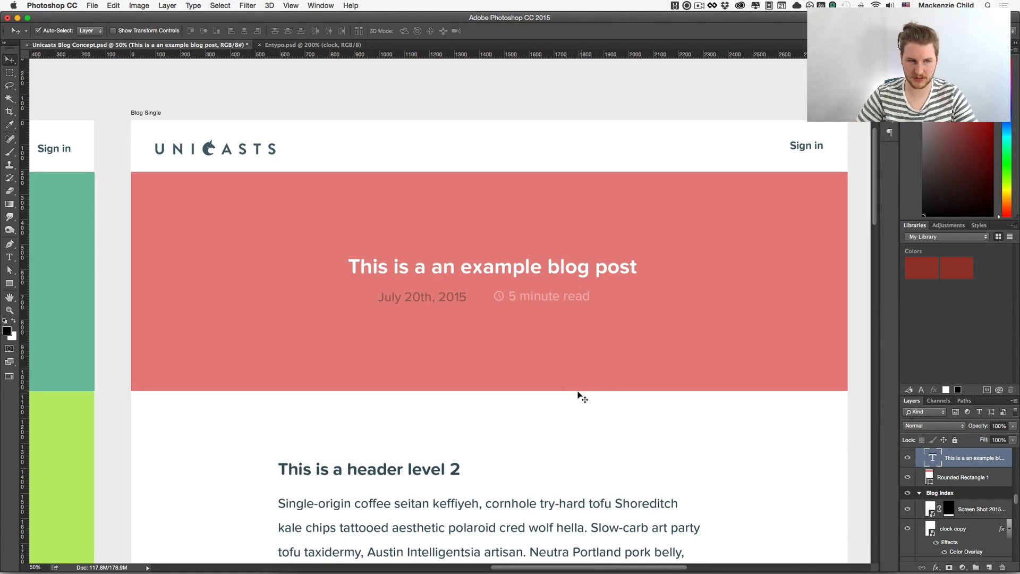
- Try to select the clock icon with the 5 minute read text and move them apart from the date
key("space")
left_click(526, 298)
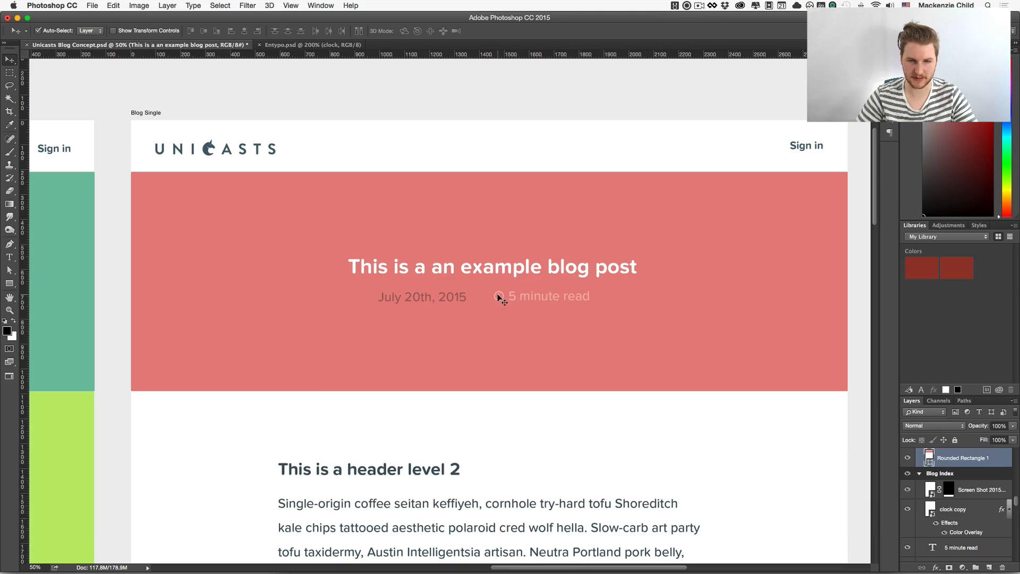
left_click_drag(526, 297, 439, 331)
key("super+z")
key("shift+super+z")
left_click(499, 295, "shift")
left_click(500, 296, "shift")
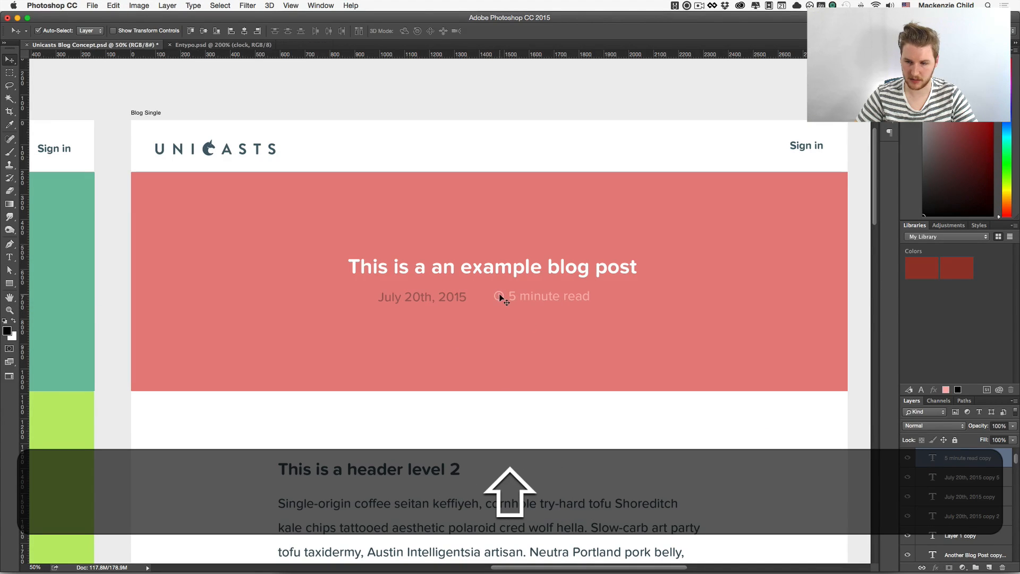
left_click_drag(530, 302, 472, 317)
key("super+z")
left_click_drag(590, 416, 486, 292)
key("shift+super+z")
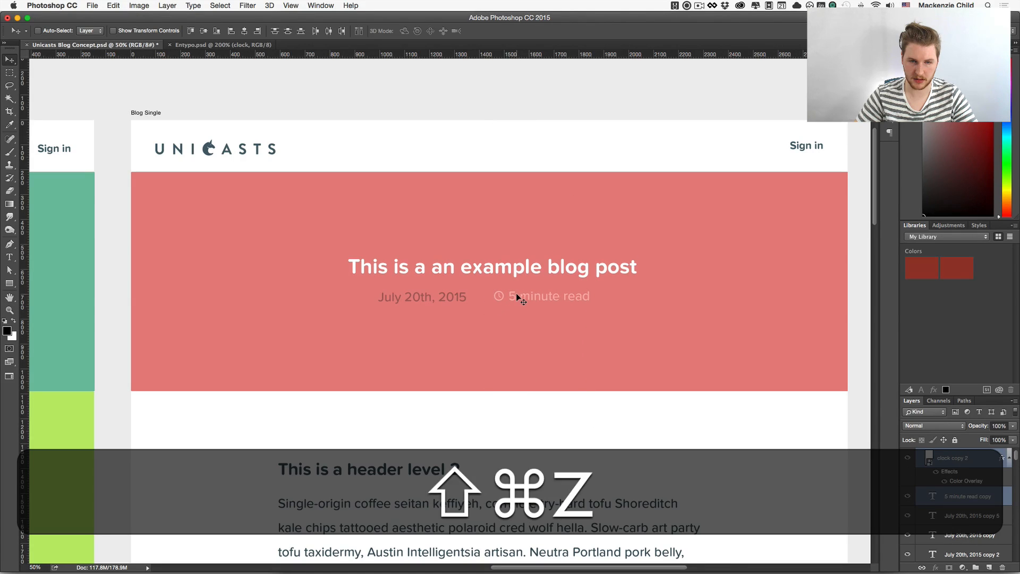
- Move the clock and 5 minute read text above the Blog Single title and centre the date beneath it
left_click_drag(530, 298, 485, 315)
key("super+z")
left_click_drag(631, 412, 482, 232)
key("super+z")
left_click(528, 268, "shift")
left_click_drag(445, 293, 519, 304)
key("super+minus")
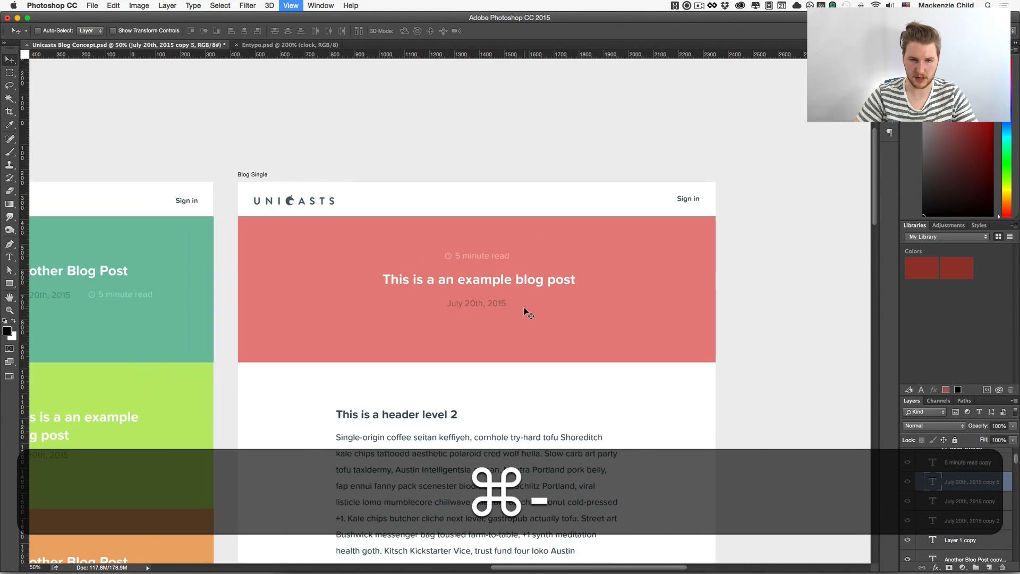
- Shift the stacked reading time, title and date slightly down in the red header and compare them with the article below
left_click_drag(721, 321, 418, 246)
left_click_drag(526, 279, 526, 289)
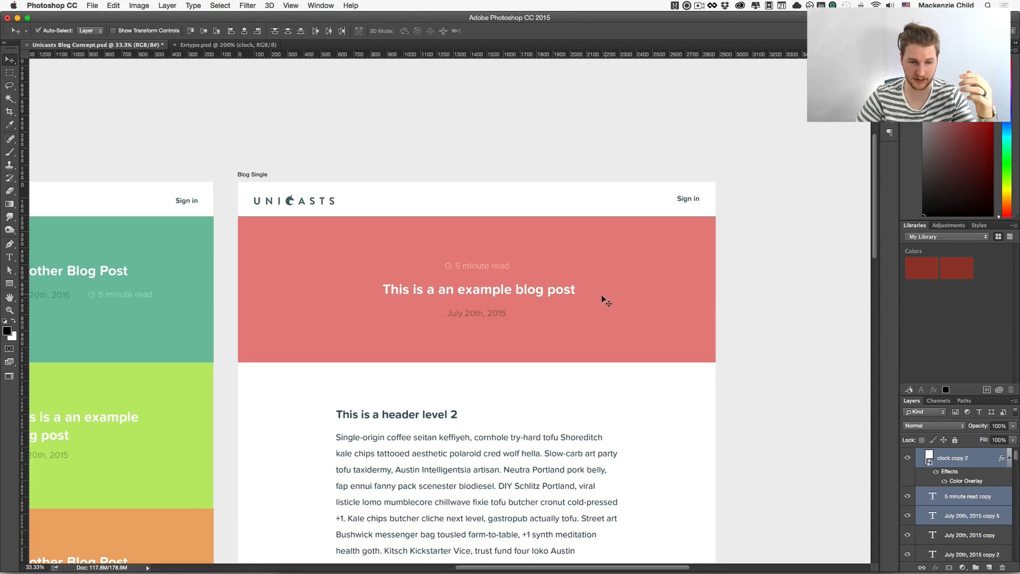
scroll(657, 310, "down", 10)
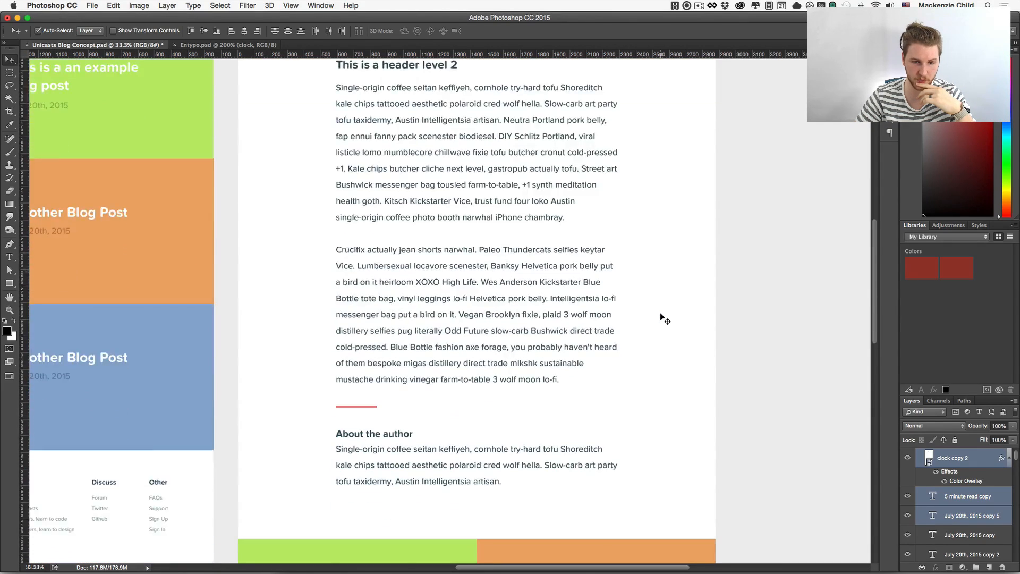
scroll(662, 318, "down", 9)
scroll(664, 447, "up", 8)
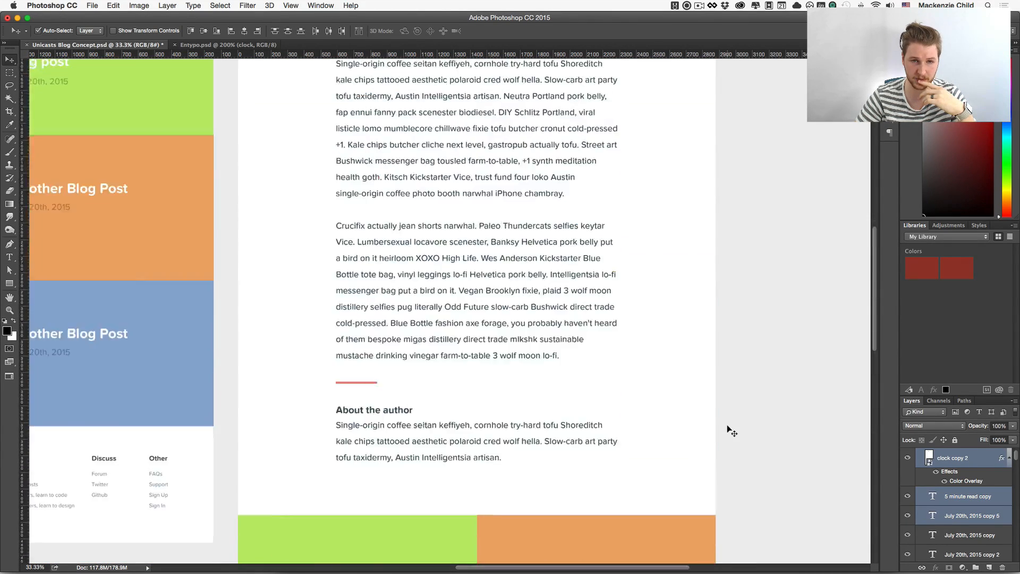
scroll(732, 431, "up", 11)
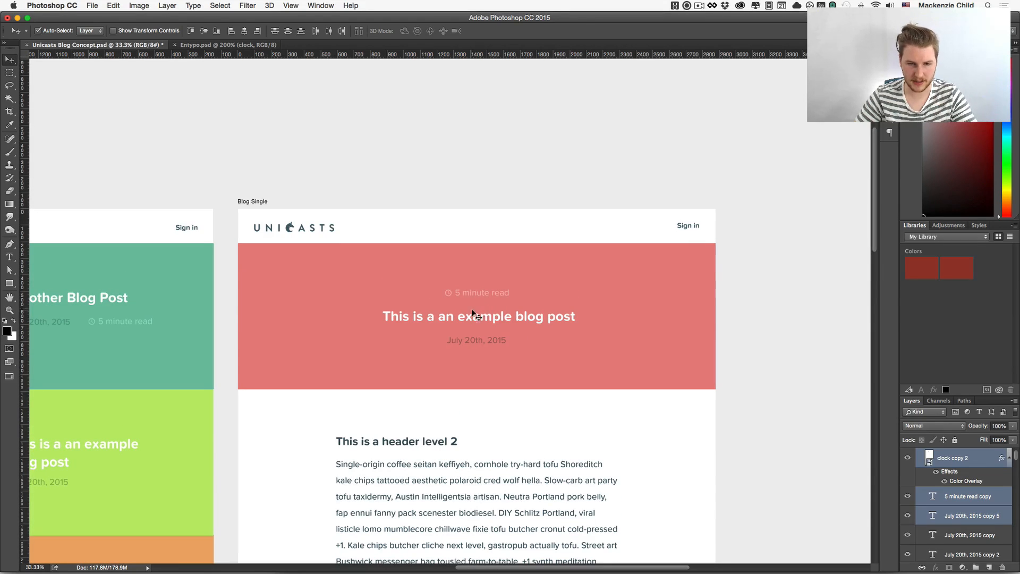
- Adjust the vertical position of the stacked reading time, title and date within the red header
left_click_drag(473, 317, 474, 308)
scroll(615, 328, "up", 1)
key("shift+super+z")
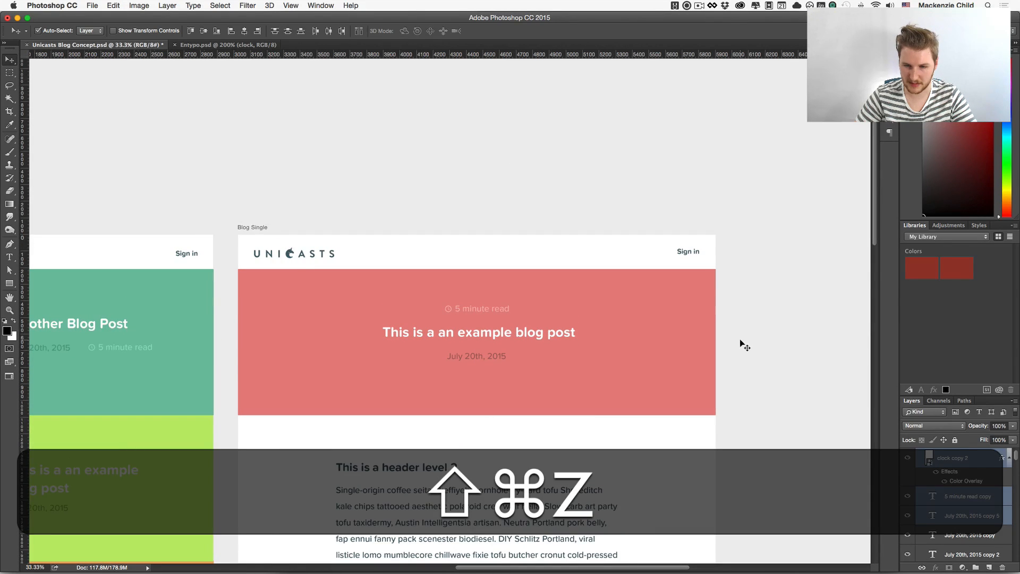
key("shift+super+z")
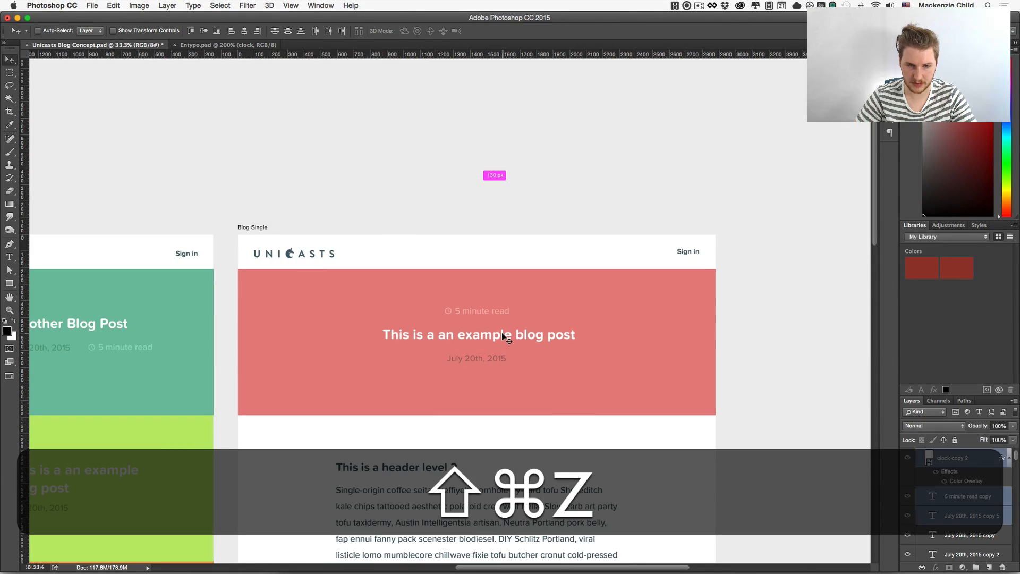
mouse_move(500, 338)
left_mouse_down()
mouse_move(494, 363)
mouse_move(495, 350)
left_mouse_up()
left_click(728, 369)
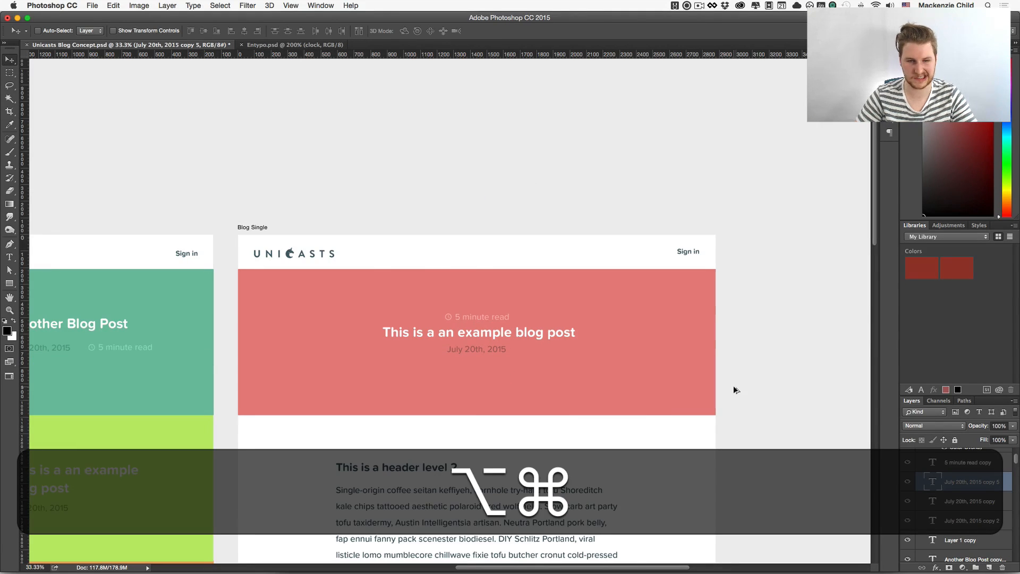
- Undo the tightened spacing between the stacked header texts and try moving the title slightly up
key("alt+super+z")
key("alt+super+z")
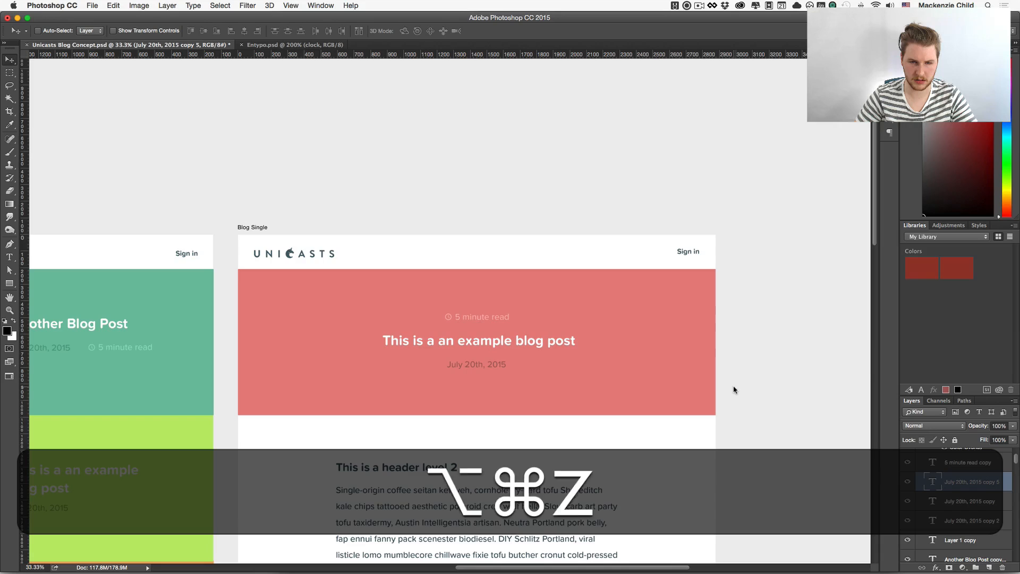
left_click_drag(480, 338, 482, 332)
key("super+z")
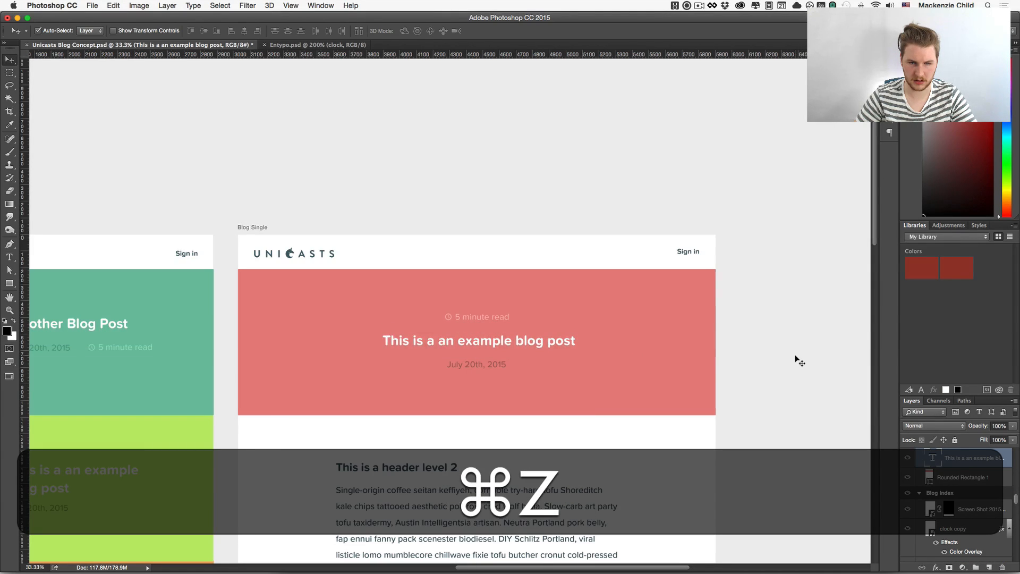
left_click(795, 355)
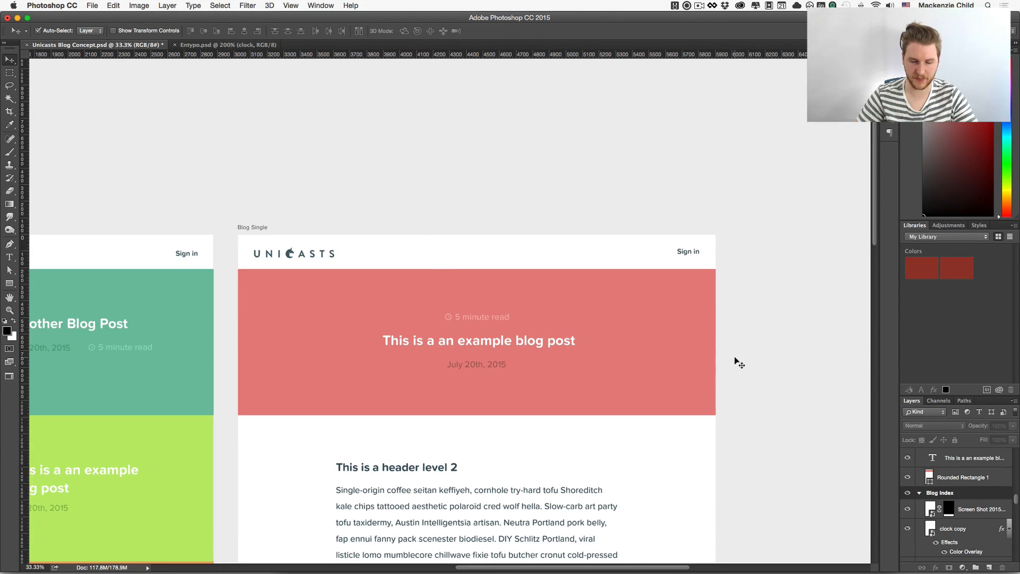
- Step back through the history to restore the date and reading time side by side beneath the Blog Single title
key("alt+super+z")
key("alt+super+z")
key("alt+super+z")
key("alt+shift+super+z")
key("shift+super+z")
key("shift+super+z")
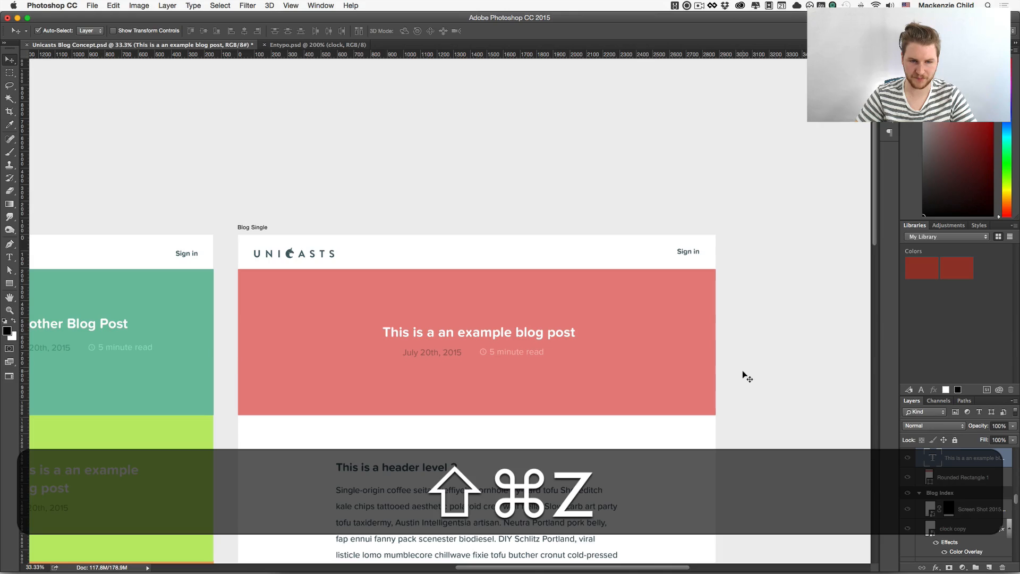
- Review the Blog Single header, the Blog Index tiles and footer, and the post tiles closing the Blog Single artboard
mouse_move(472, 368)
left_mouse_down()
mouse_move(624, 365)
mouse_move(454, 366)
left_mouse_up()
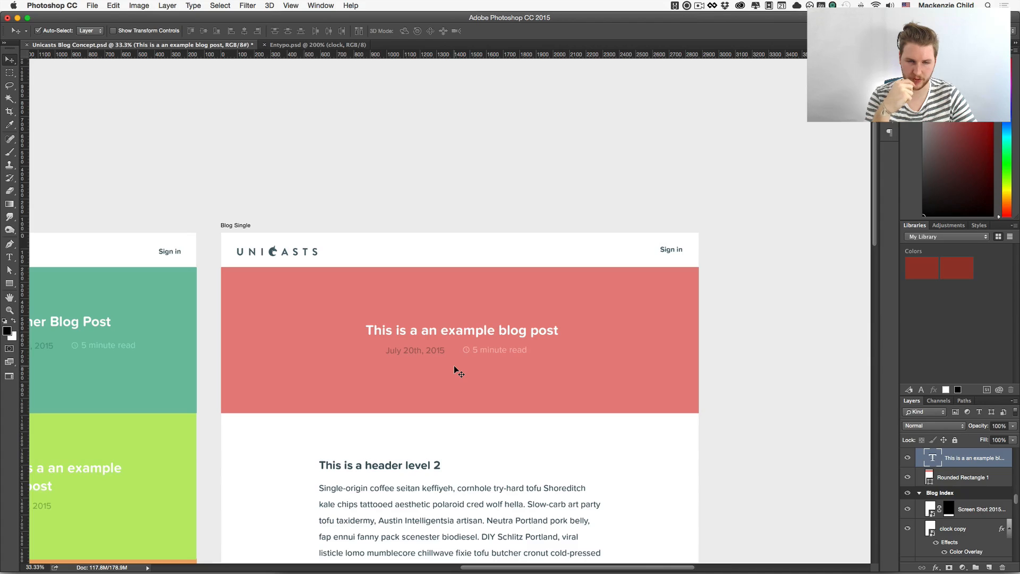
scroll(454, 365, "down", 4)
scroll(454, 365, "left", 15)
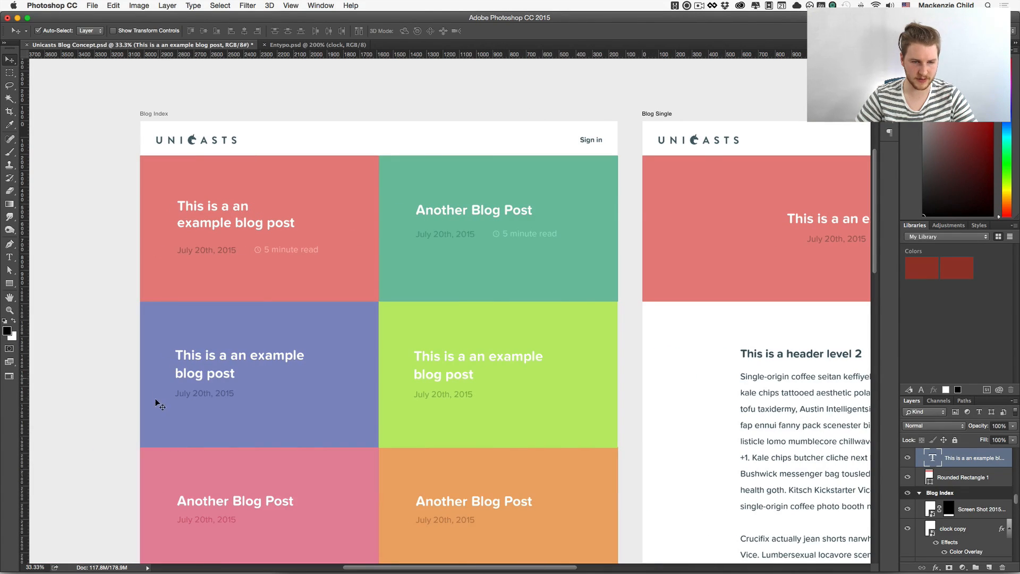
key("space")
left_click_drag(539, 463, 558, 354)
key("space")
scroll(558, 354, "down", 10)
scroll(557, 354, "right", 2)
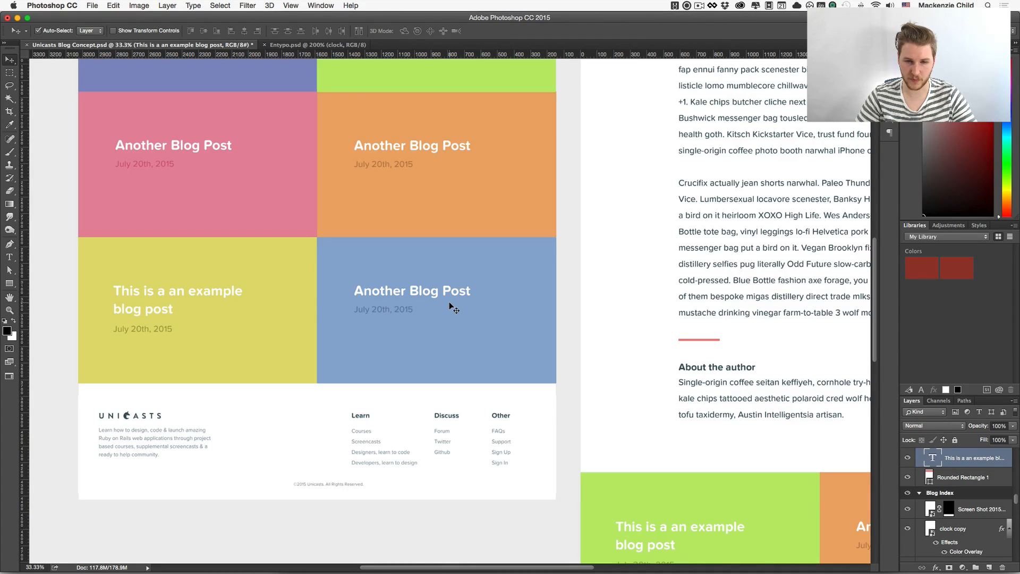
left_click_drag(580, 414, 366, 178)
left_click(117, 90)
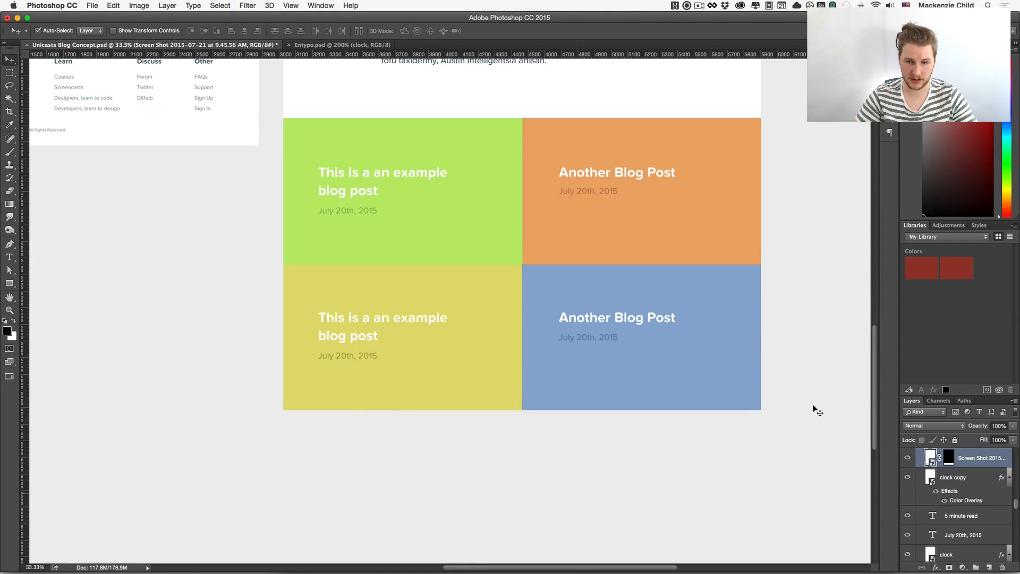
scroll(788, 537, "up", 15)
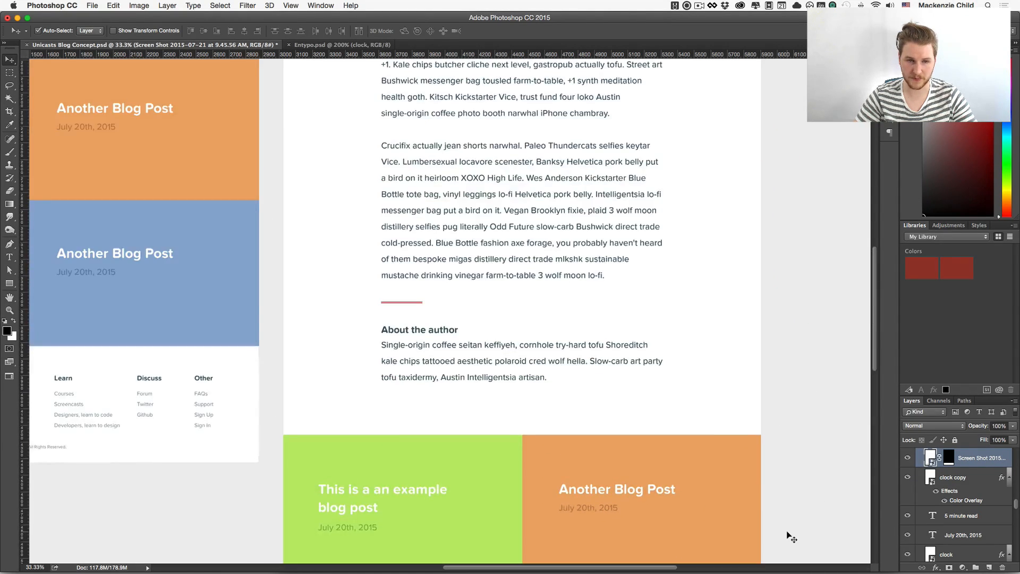
scroll(791, 537, "left", 10)
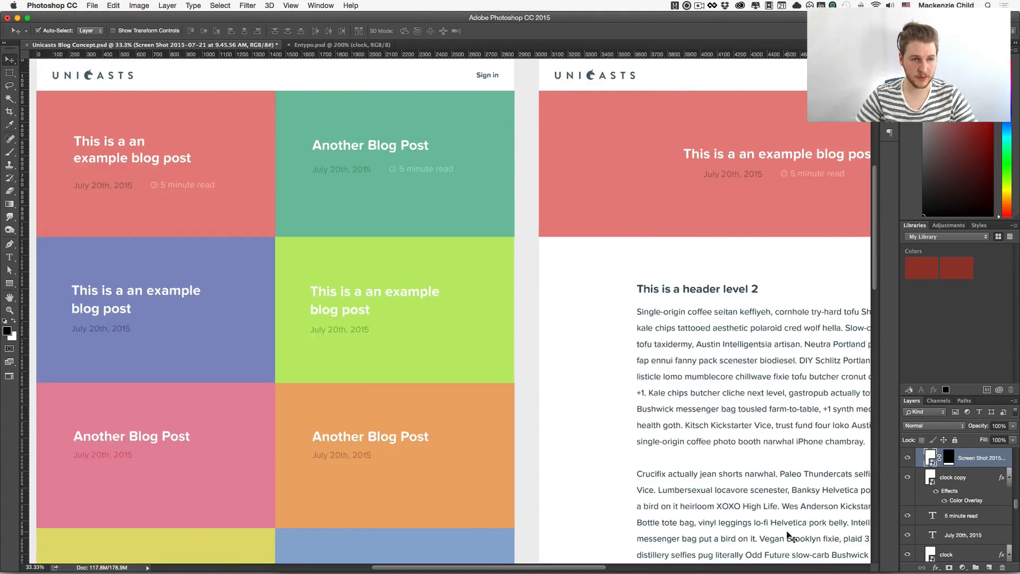
scroll(792, 537, "up", 3)
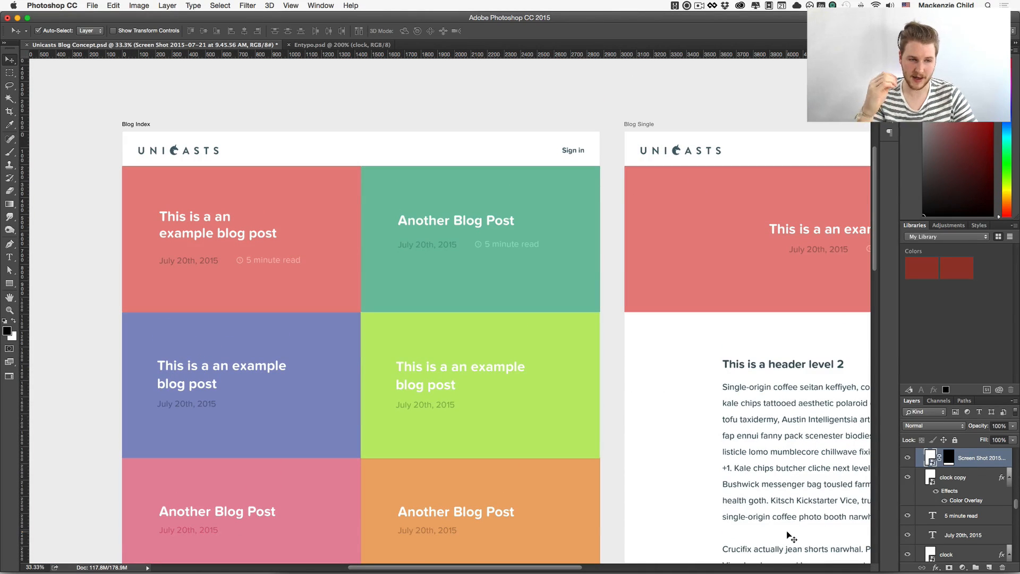